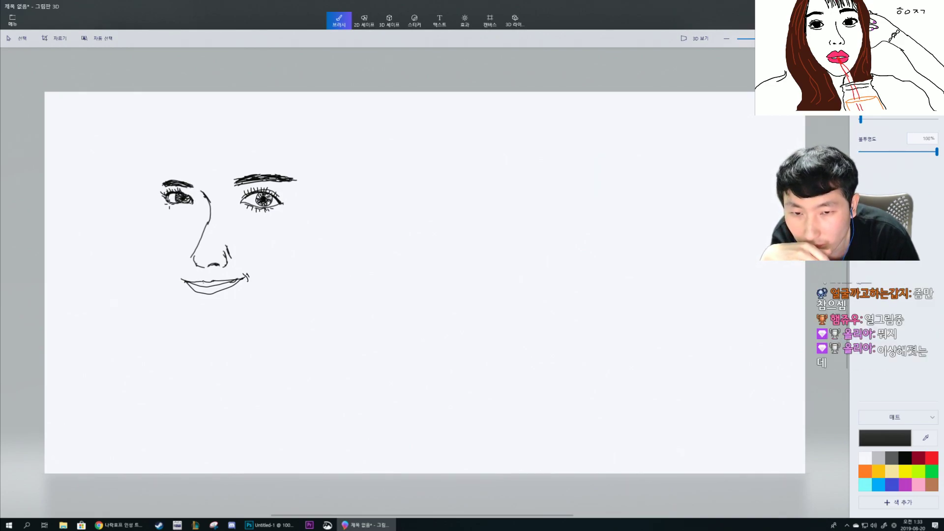
# Add lower lashes under the left eye and try a vertical face-contour stroke beside it.
pyautogui.moveTo(170, 207); pyautogui.dragTo(182, 205)
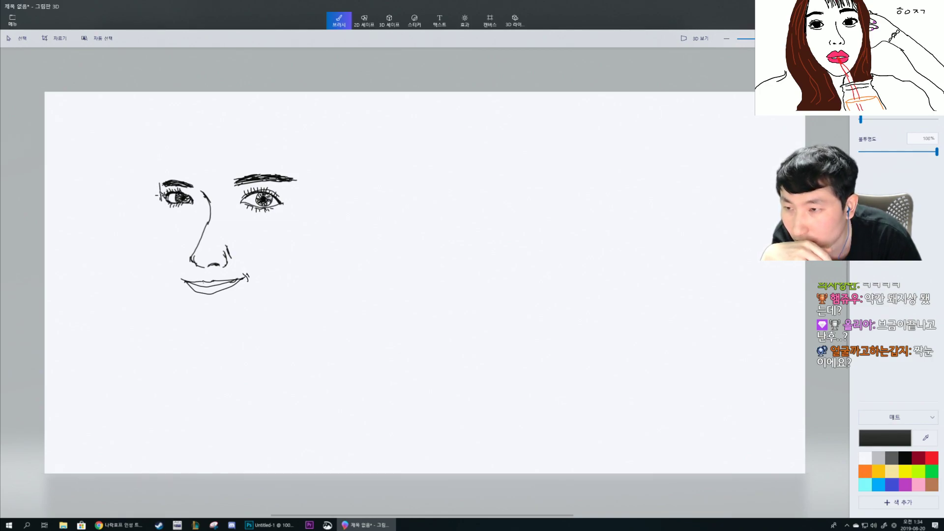
pyautogui.moveTo(159, 184); pyautogui.dragTo(164, 223)
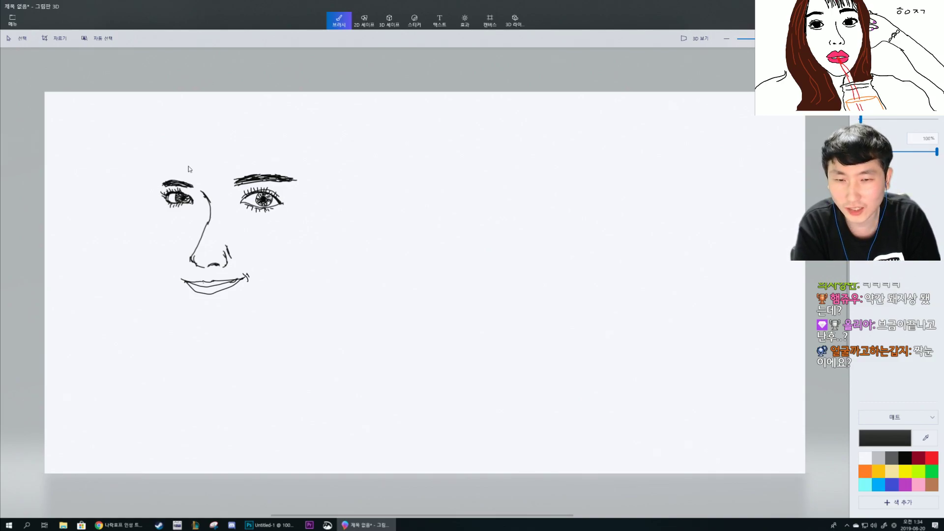
# Select all the drawn facial features and rotate them slightly counterclockwise.
pyautogui.click(21, 38)
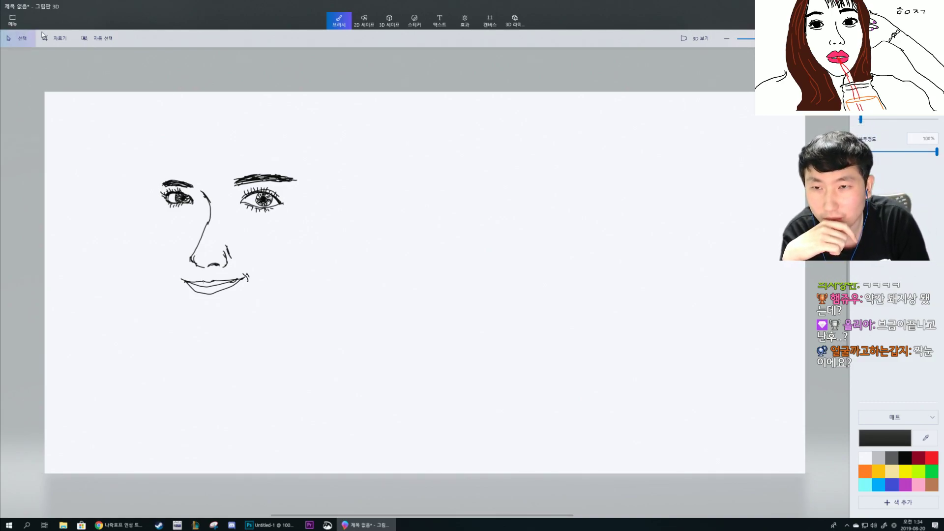
pyautogui.moveTo(129, 142)
pyautogui.mouseDown()
pyautogui.moveTo(183, 211)
pyautogui.moveTo(313, 320)
pyautogui.mouseUp()
pyautogui.moveTo(220, 129)
pyautogui.mouseDown()
pyautogui.moveTo(207, 133)
pyautogui.moveTo(218, 138)
pyautogui.mouseUp()
pyautogui.click(271, 108)
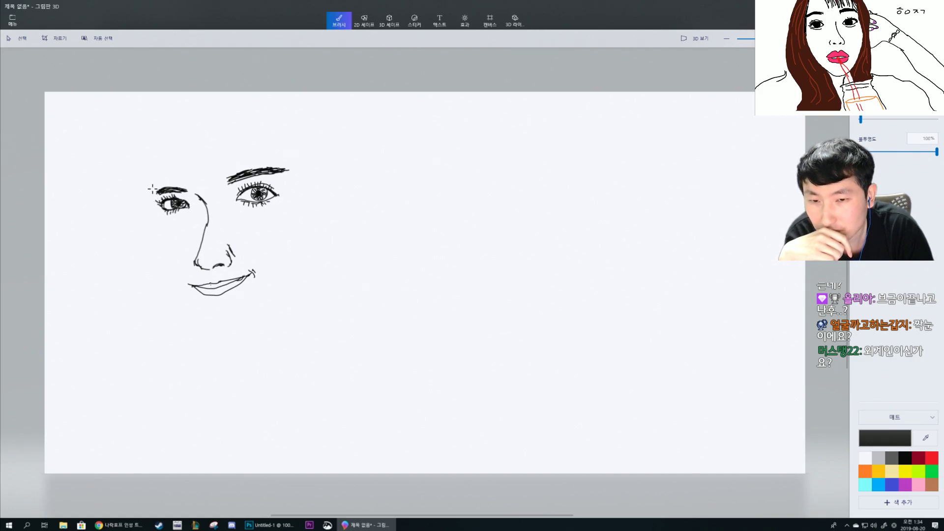
# Draw the black face outline from the left temple around the chin to the right cheek, with a small round earring at the left jaw.
pyautogui.moveTo(152, 189); pyautogui.dragTo(158, 220)
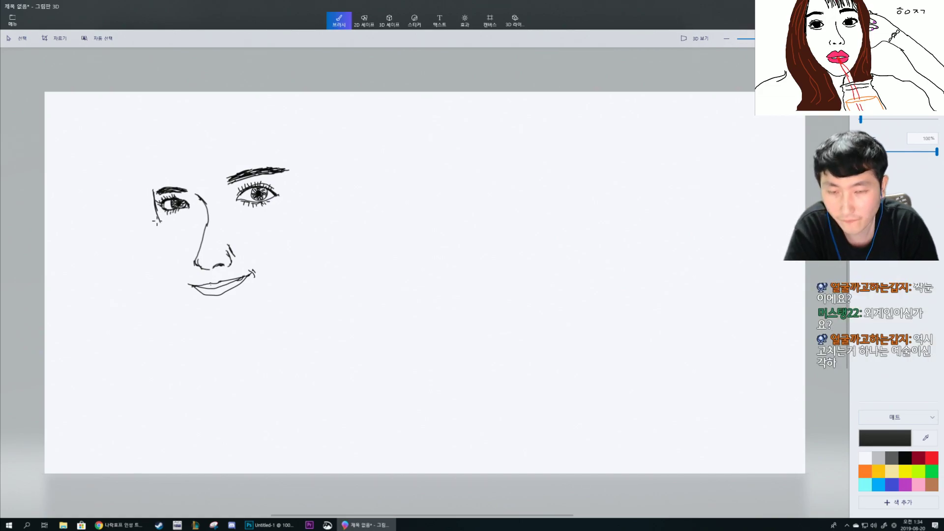
pyautogui.hotkey('ctrl', 'z')
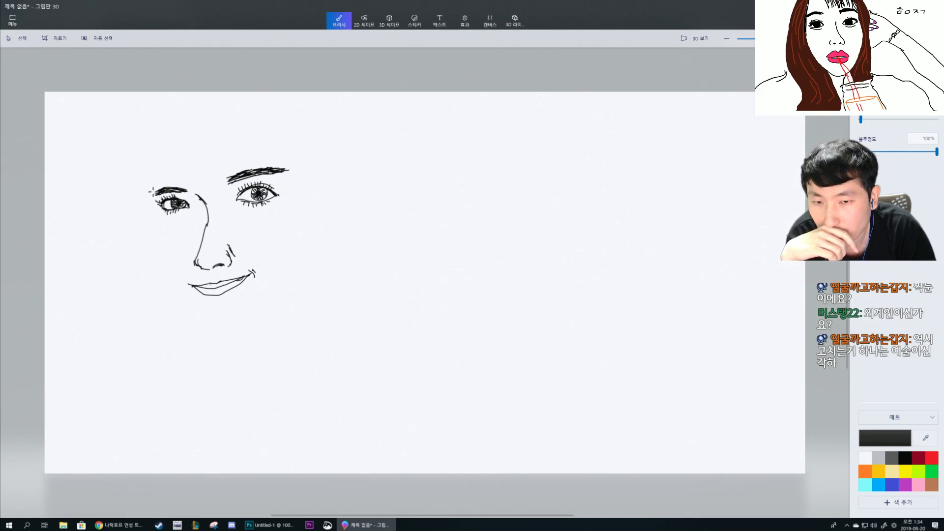
pyautogui.moveTo(151, 186)
pyautogui.mouseDown()
pyautogui.moveTo(165, 263)
pyautogui.moveTo(199, 305)
pyautogui.mouseUp()
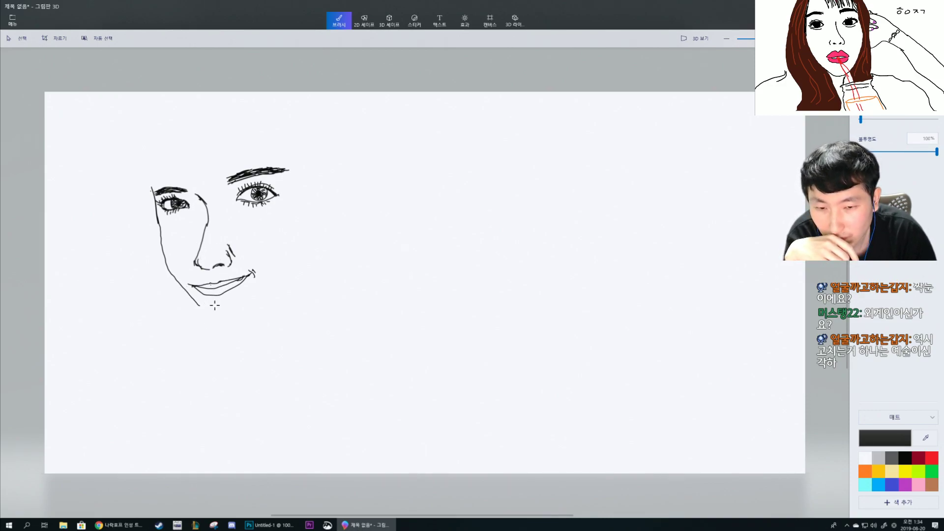
pyautogui.moveTo(212, 315); pyautogui.dragTo(245, 313)
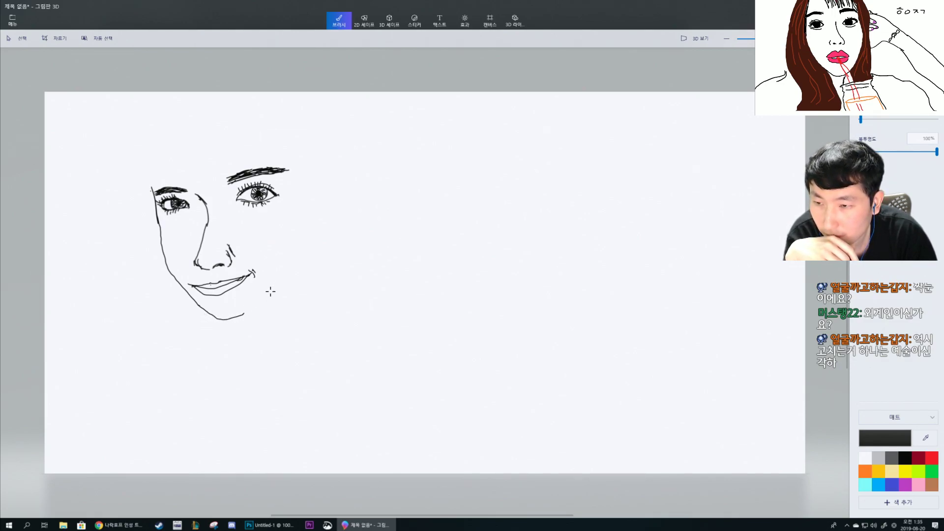
pyautogui.moveTo(240, 314); pyautogui.dragTo(289, 273)
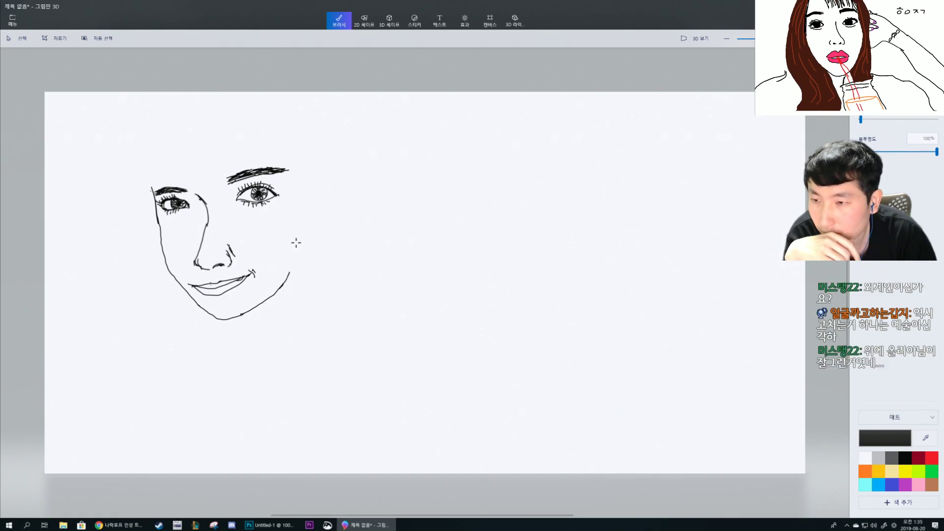
pyautogui.moveTo(289, 272); pyautogui.dragTo(293, 264)
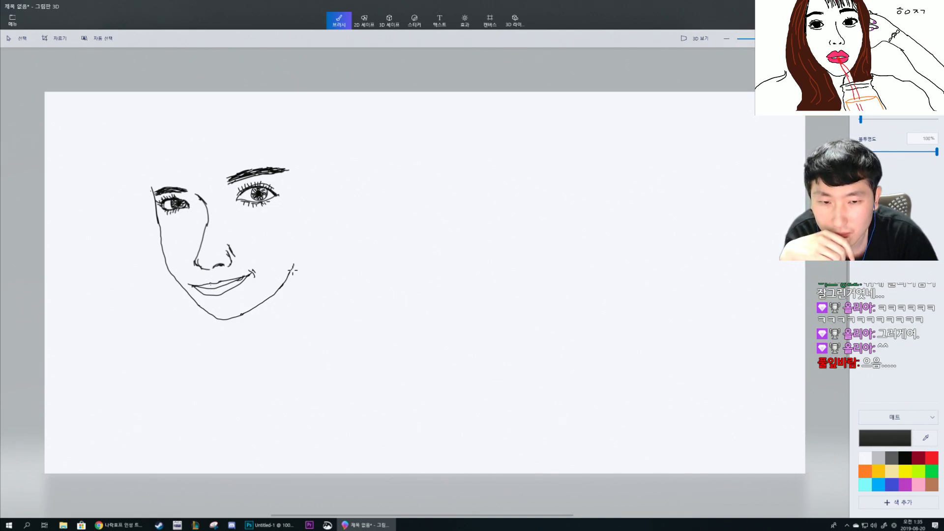
pyautogui.moveTo(289, 272); pyautogui.dragTo(306, 234)
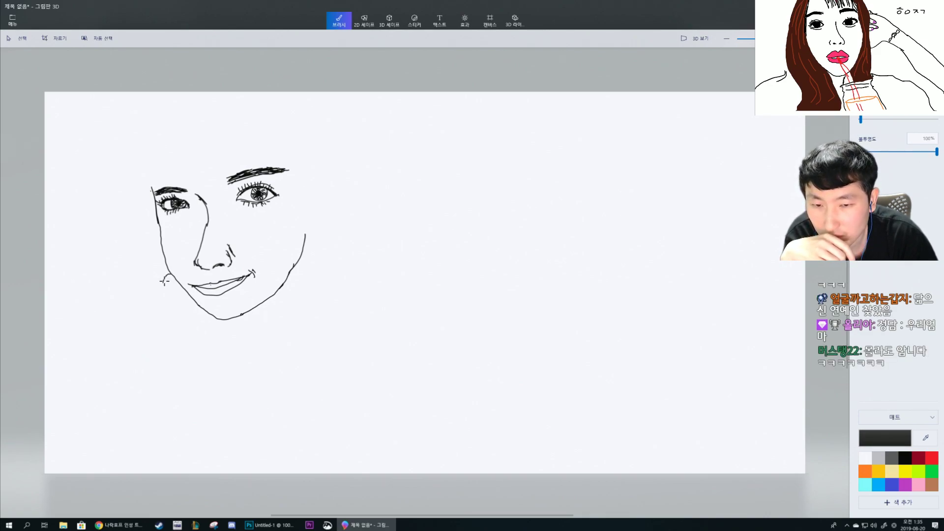
pyautogui.moveTo(164, 280)
pyautogui.mouseDown()
pyautogui.moveTo(170, 289)
pyautogui.moveTo(173, 278)
pyautogui.mouseUp()
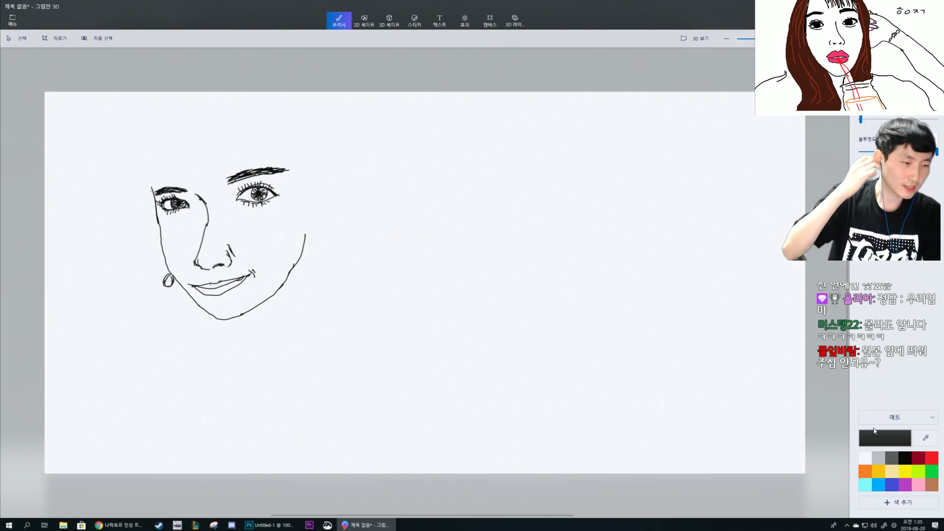
# Draw a dense lock of dark red bangs curving down the forehead to just above the nose bridge.
pyautogui.click(918, 459)
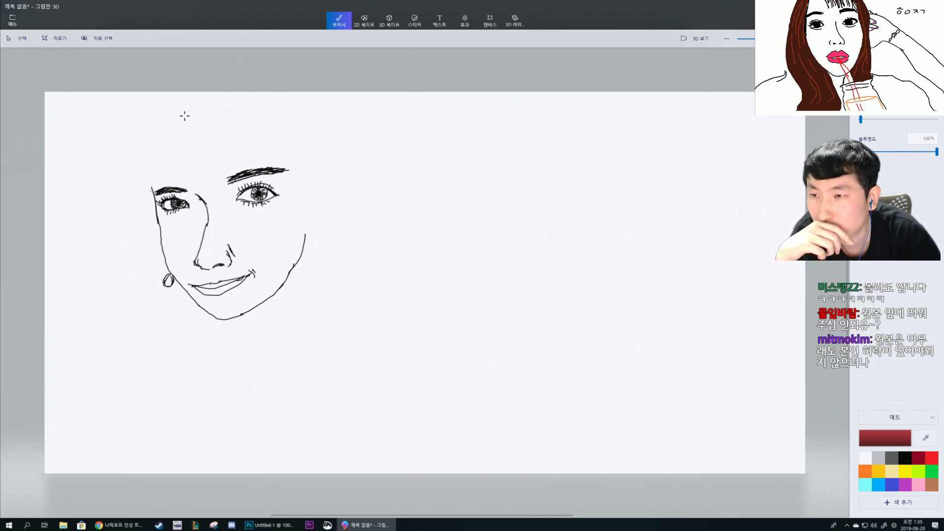
pyautogui.moveTo(195, 114); pyautogui.dragTo(210, 184)
pyautogui.moveTo(185, 115); pyautogui.dragTo(206, 181)
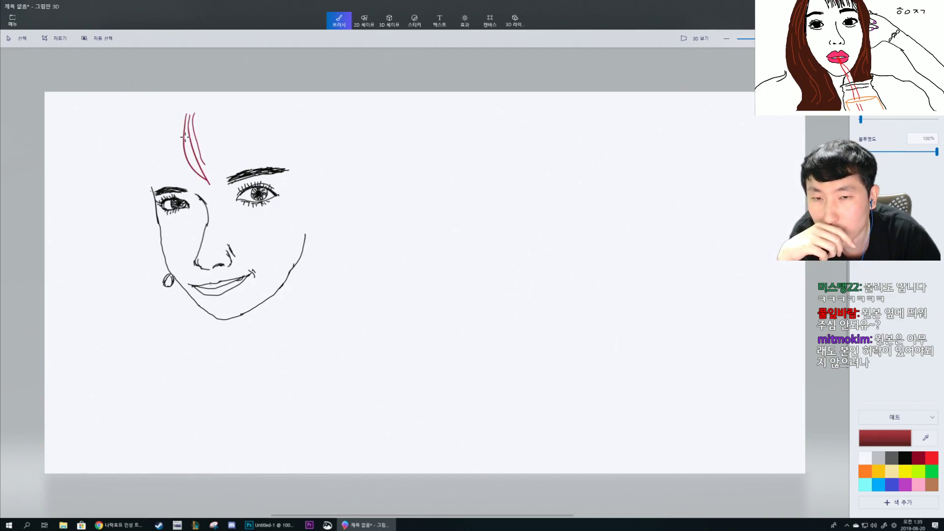
pyautogui.moveTo(185, 114); pyautogui.dragTo(210, 182)
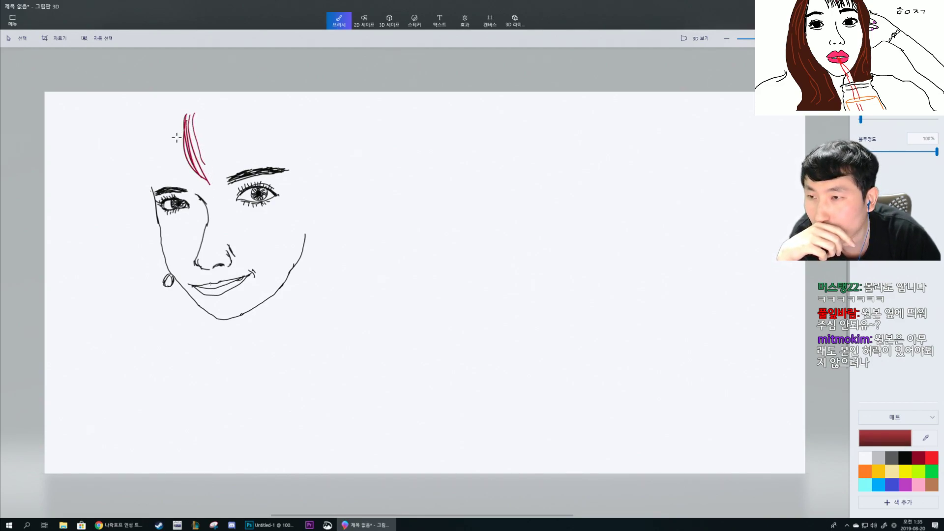
pyautogui.moveTo(190, 108)
pyautogui.mouseDown()
pyautogui.moveTo(186, 129)
pyautogui.moveTo(197, 110)
pyautogui.moveTo(188, 105)
pyautogui.moveTo(196, 134)
pyautogui.moveTo(194, 90)
pyautogui.moveTo(178, 137)
pyautogui.moveTo(181, 162)
pyautogui.mouseUp()
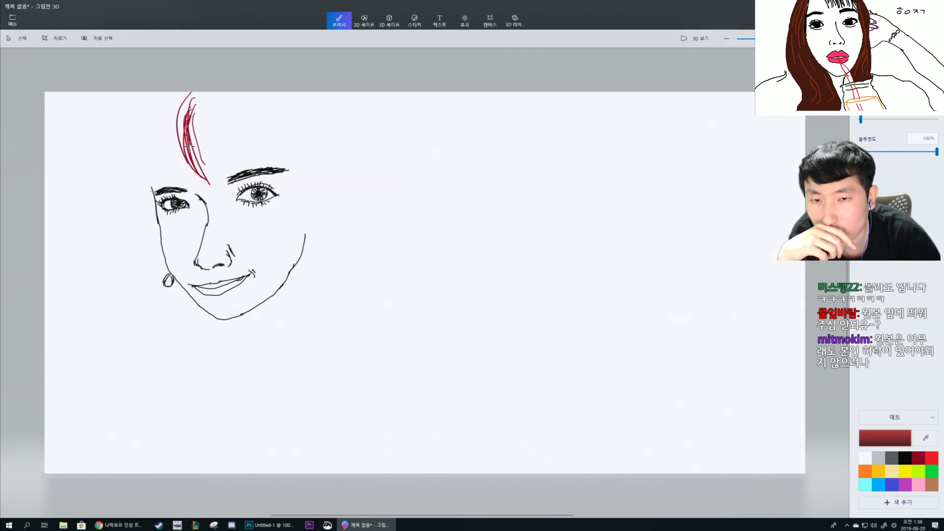
pyautogui.moveTo(191, 91)
pyautogui.mouseDown()
pyautogui.moveTo(183, 165)
pyautogui.moveTo(199, 184)
pyautogui.mouseUp()
pyautogui.moveTo(182, 148)
pyautogui.mouseDown()
pyautogui.moveTo(204, 180)
pyautogui.moveTo(189, 160)
pyautogui.moveTo(202, 185)
pyautogui.mouseUp()
pyautogui.moveTo(190, 96); pyautogui.dragTo(189, 152)
pyautogui.moveTo(188, 116); pyautogui.dragTo(205, 177)
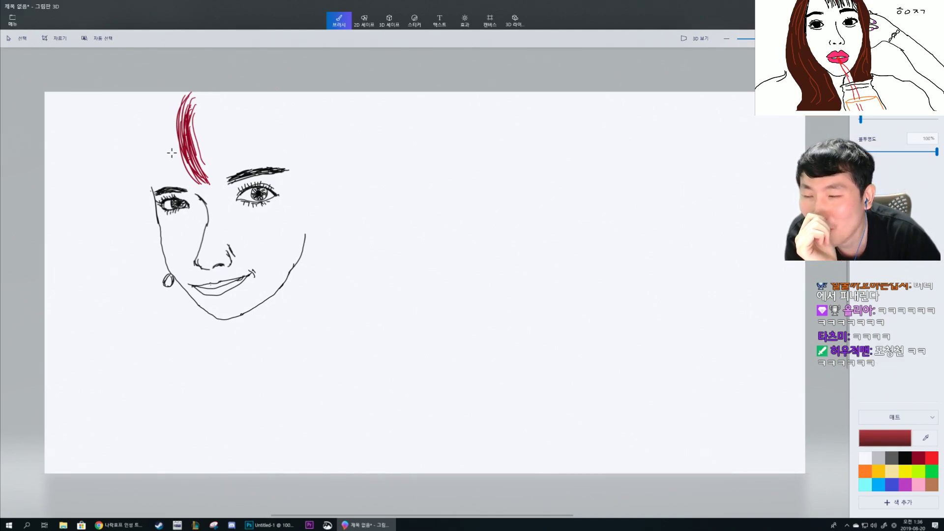
# Draw a second dark red lock of bangs from the canvas's upper edge down to the left temple.
pyautogui.moveTo(169, 115)
pyautogui.mouseDown()
pyautogui.moveTo(166, 173)
pyautogui.moveTo(159, 141)
pyautogui.moveTo(150, 186)
pyautogui.mouseUp()
pyautogui.moveTo(164, 133)
pyautogui.mouseDown()
pyautogui.moveTo(159, 181)
pyautogui.moveTo(158, 140)
pyautogui.moveTo(149, 190)
pyautogui.moveTo(157, 137)
pyautogui.moveTo(164, 167)
pyautogui.mouseUp()
pyautogui.moveTo(166, 117); pyautogui.dragTo(161, 145)
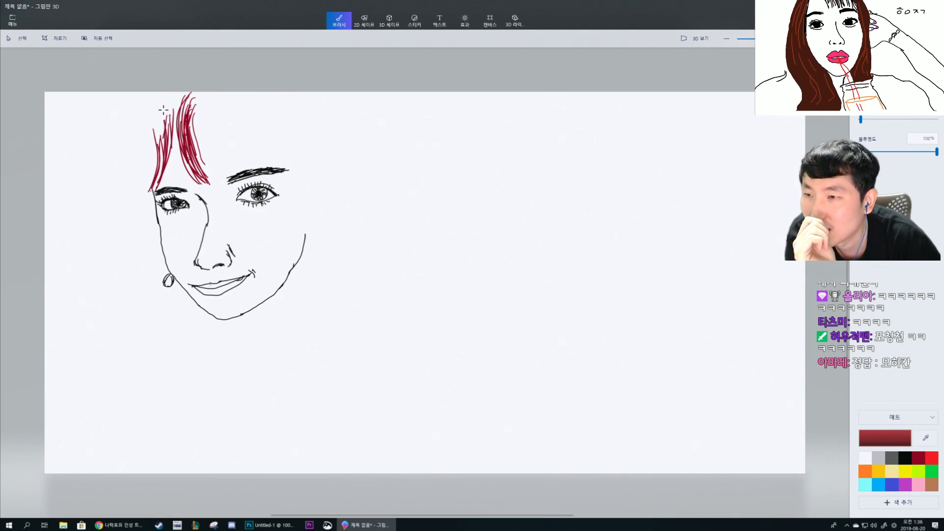
pyautogui.moveTo(169, 104); pyautogui.dragTo(154, 166)
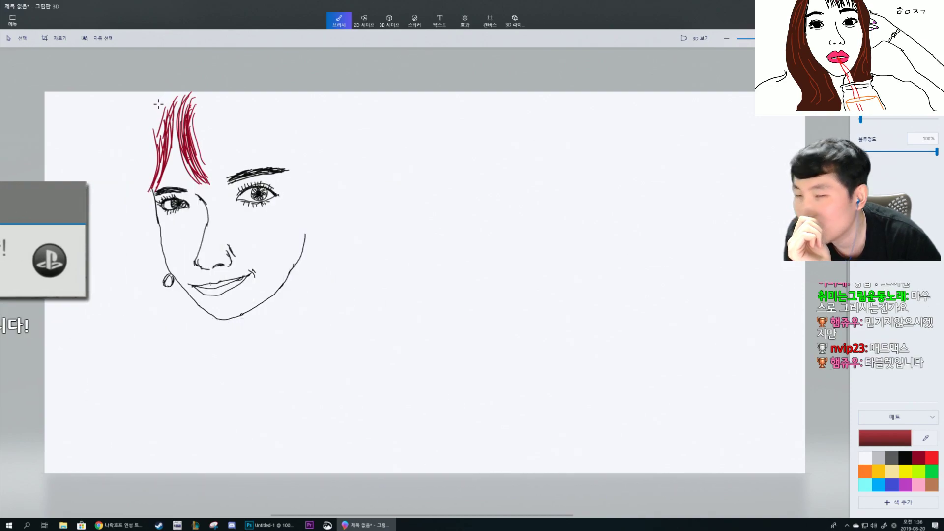
pyautogui.moveTo(174, 90)
pyautogui.mouseDown()
pyautogui.moveTo(171, 128)
pyautogui.moveTo(172, 89)
pyautogui.moveTo(154, 138)
pyautogui.mouseUp()
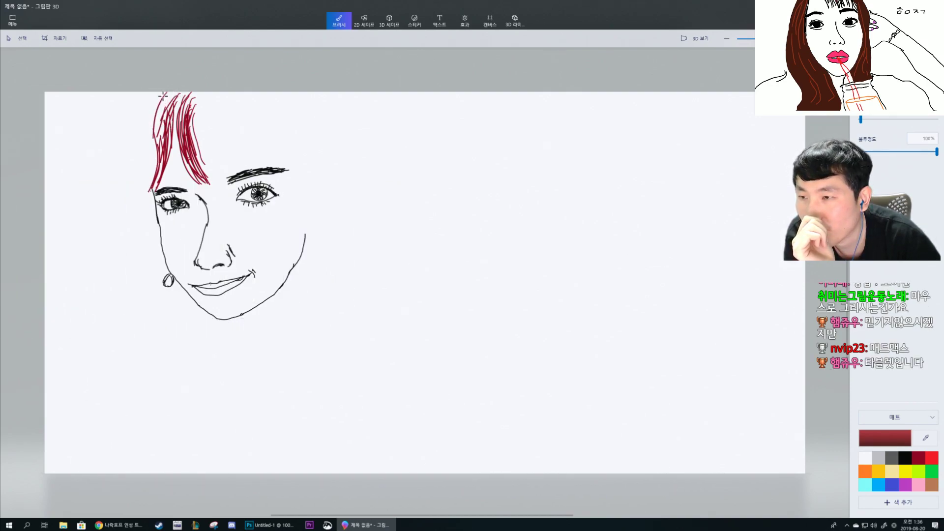
# Fill in the outer hair on the left side of the head with long dark red strands reaching past the left eye.
pyautogui.moveTo(167, 92)
pyautogui.mouseDown()
pyautogui.moveTo(149, 110)
pyautogui.moveTo(139, 167)
pyautogui.mouseUp()
pyautogui.moveTo(150, 94)
pyautogui.mouseDown()
pyautogui.moveTo(132, 152)
pyautogui.moveTo(141, 180)
pyautogui.mouseUp()
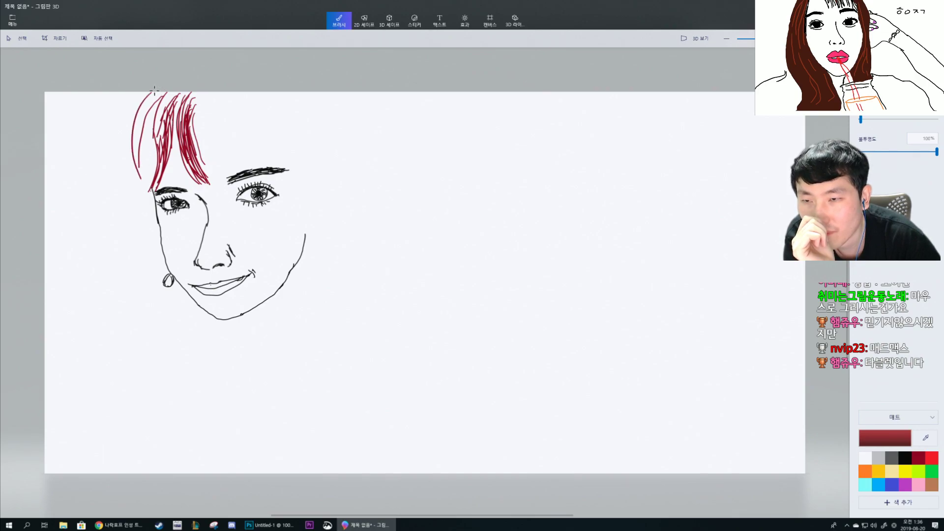
pyautogui.moveTo(131, 134); pyautogui.dragTo(133, 191)
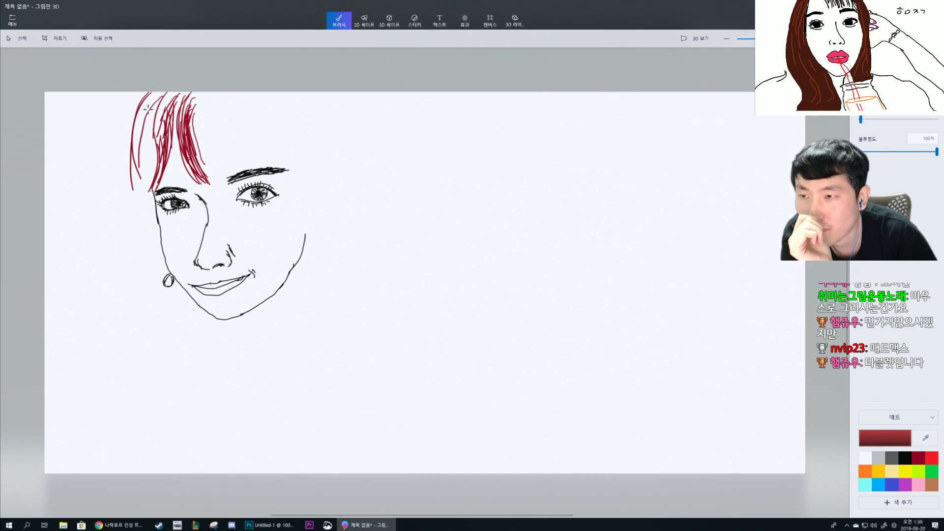
pyautogui.moveTo(153, 97); pyautogui.dragTo(132, 199)
pyautogui.moveTo(157, 116); pyautogui.dragTo(140, 214)
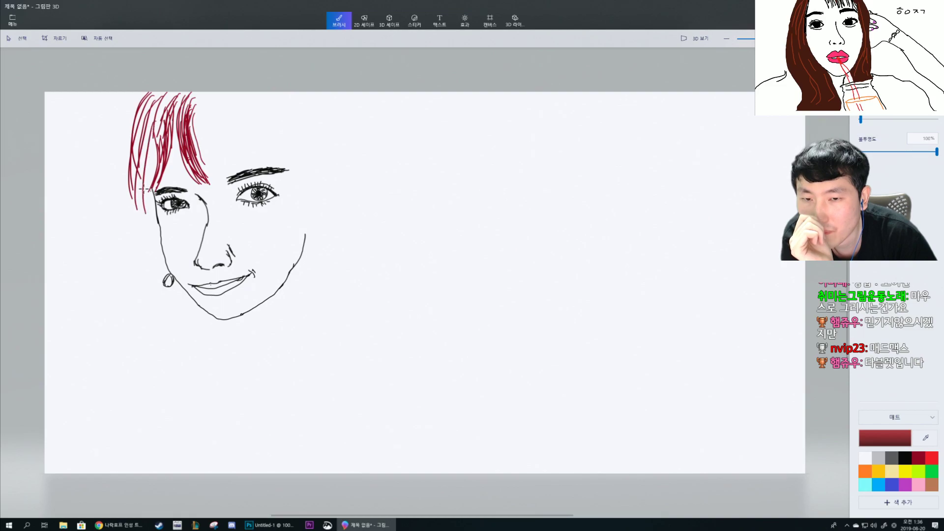
pyautogui.moveTo(155, 134); pyautogui.dragTo(146, 207)
pyautogui.moveTo(150, 127)
pyautogui.mouseDown()
pyautogui.moveTo(143, 176)
pyautogui.moveTo(145, 146)
pyautogui.moveTo(153, 168)
pyautogui.moveTo(150, 156)
pyautogui.moveTo(131, 200)
pyautogui.mouseUp()
pyautogui.moveTo(157, 148)
pyautogui.mouseDown()
pyautogui.moveTo(131, 200)
pyautogui.moveTo(133, 191)
pyautogui.mouseUp()
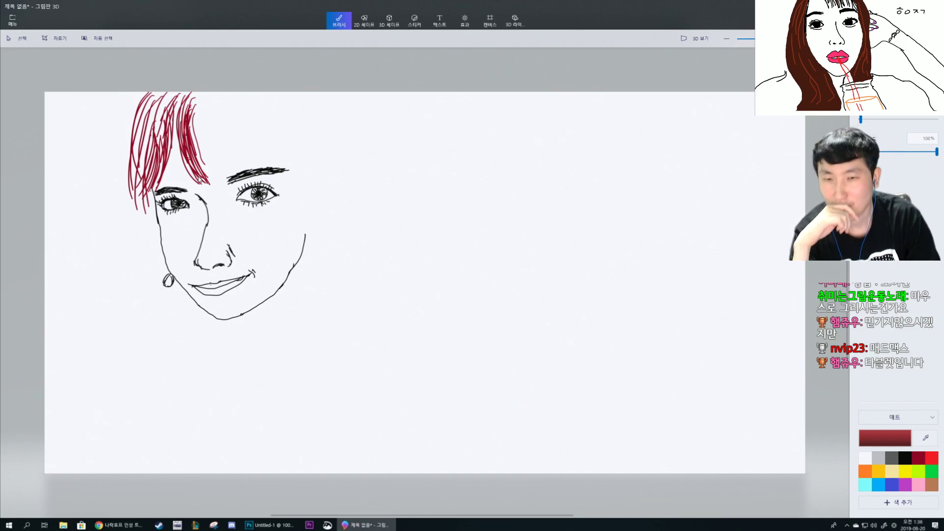
pyautogui.moveTo(150, 133)
pyautogui.mouseDown()
pyautogui.moveTo(129, 177)
pyautogui.moveTo(132, 198)
pyautogui.mouseUp()
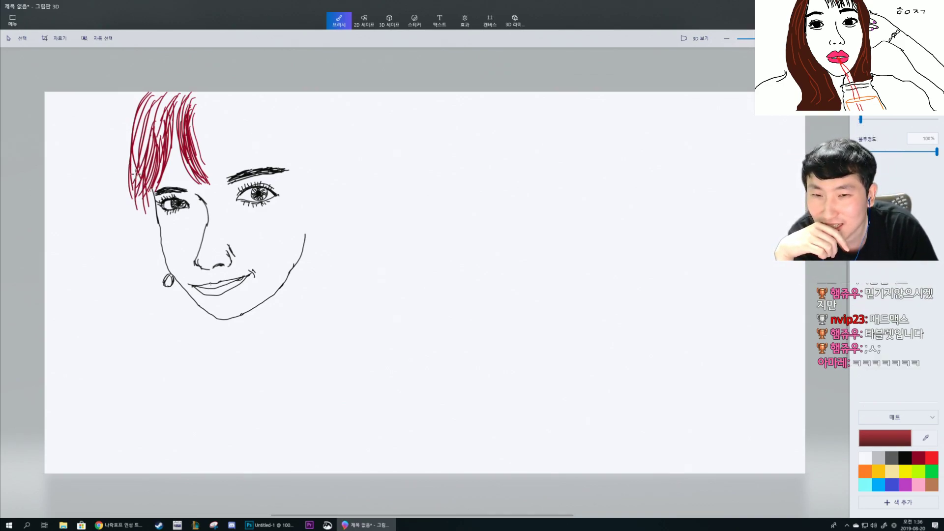
pyautogui.moveTo(131, 144); pyautogui.dragTo(128, 221)
pyautogui.moveTo(128, 189)
pyautogui.mouseDown()
pyautogui.moveTo(129, 228)
pyautogui.moveTo(135, 219)
pyautogui.mouseUp()
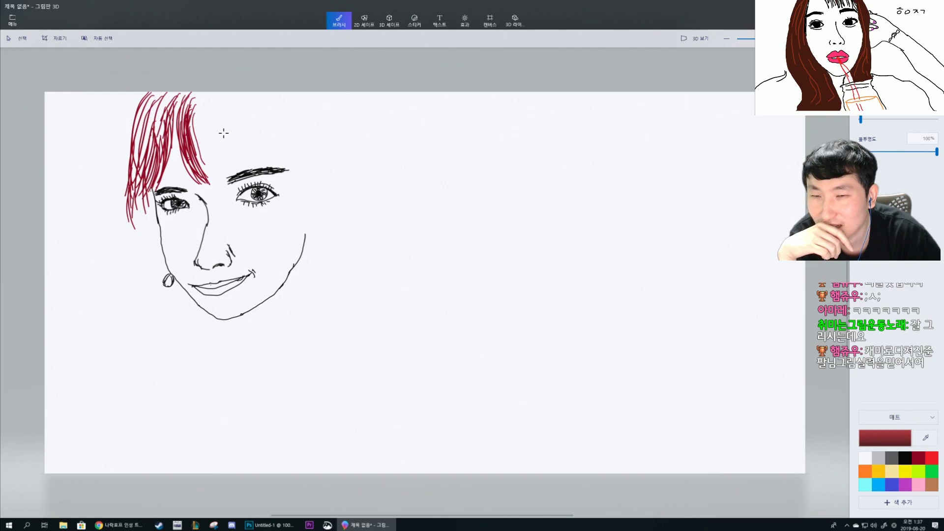
# Draw dark red bangs sweeping from the parting across the forehead to the outer end of the right eyebrow.
pyautogui.moveTo(200, 98); pyautogui.dragTo(243, 162)
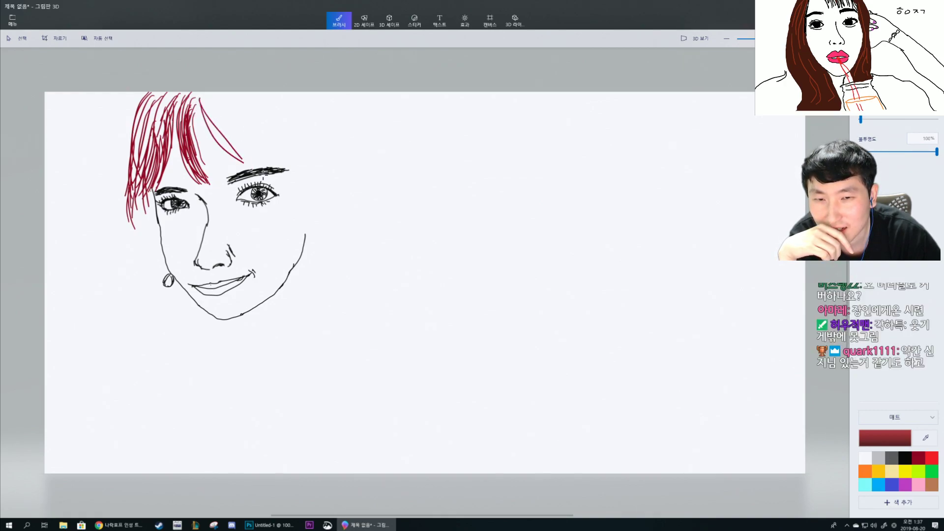
pyautogui.moveTo(201, 102); pyautogui.dragTo(265, 164)
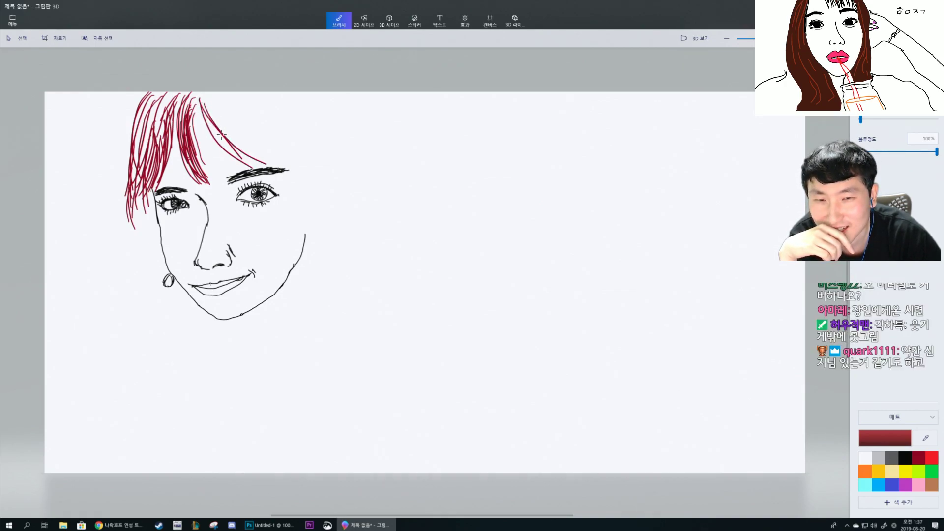
pyautogui.moveTo(204, 107); pyautogui.dragTo(270, 167)
pyautogui.moveTo(220, 106); pyautogui.dragTo(301, 175)
pyautogui.moveTo(240, 131); pyautogui.dragTo(286, 166)
pyautogui.moveTo(221, 93); pyautogui.dragTo(306, 174)
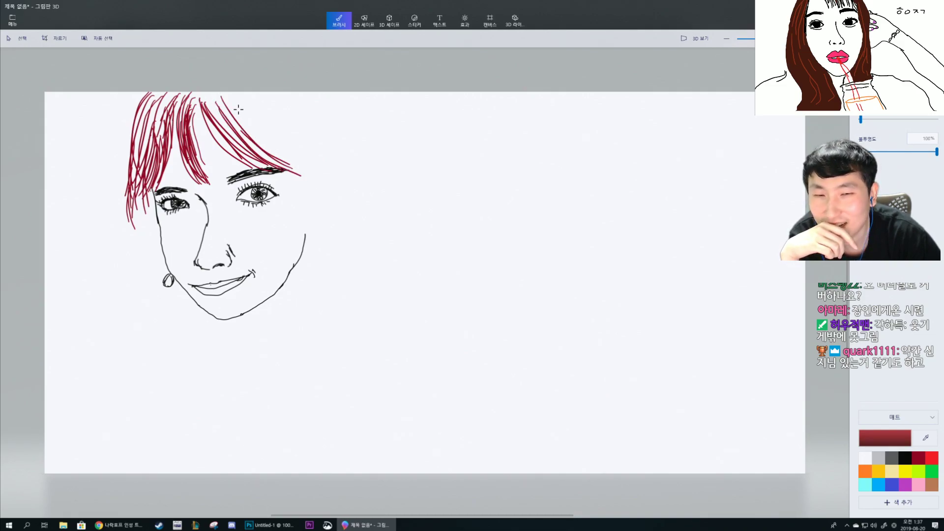
pyautogui.moveTo(238, 109)
pyautogui.mouseDown()
pyautogui.moveTo(291, 164)
pyautogui.moveTo(299, 170)
pyautogui.moveTo(290, 152)
pyautogui.moveTo(312, 165)
pyautogui.mouseUp()
pyautogui.moveTo(267, 112); pyautogui.dragTo(311, 165)
pyautogui.moveTo(272, 128); pyautogui.dragTo(315, 165)
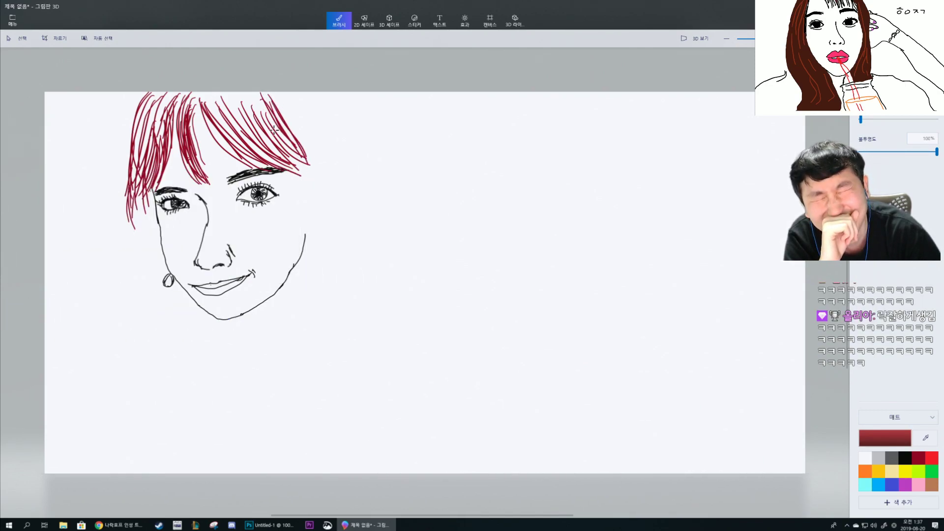
# Draw the outer hair contour on the right side as dark red strands running from the crown down past the jaw, flicking outward.
pyautogui.moveTo(288, 91); pyautogui.dragTo(320, 152)
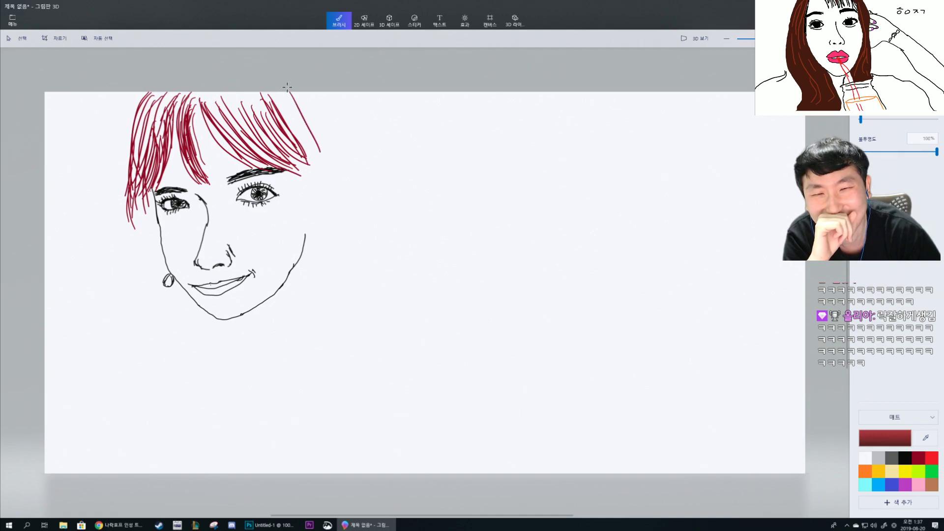
pyautogui.moveTo(298, 93); pyautogui.dragTo(341, 191)
pyautogui.moveTo(320, 137); pyautogui.dragTo(342, 215)
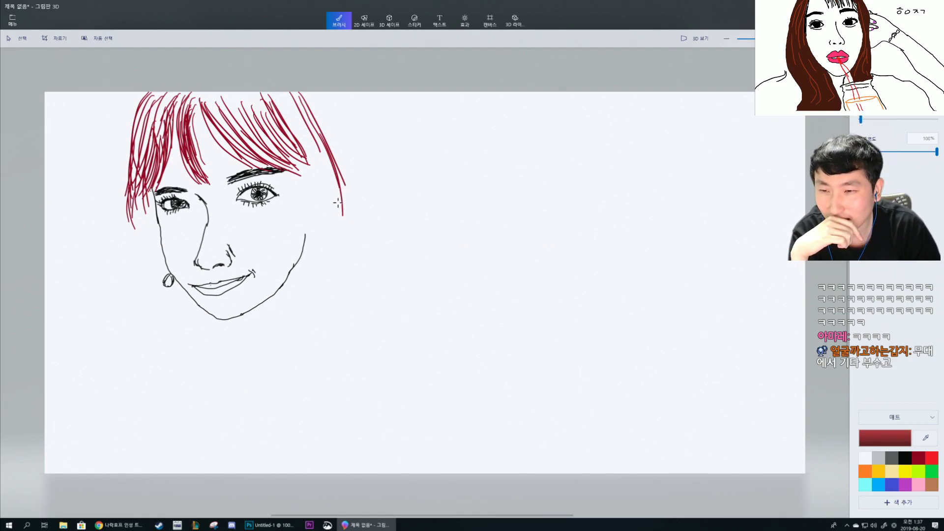
pyautogui.moveTo(340, 178); pyautogui.dragTo(344, 263)
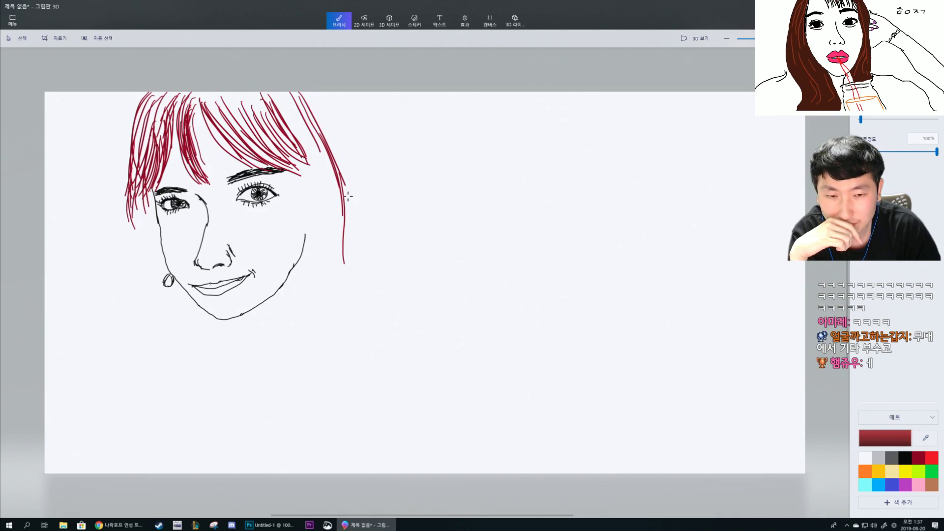
pyautogui.moveTo(347, 196); pyautogui.dragTo(368, 295)
pyautogui.moveTo(342, 236); pyautogui.dragTo(370, 294)
pyautogui.moveTo(351, 264)
pyautogui.mouseDown()
pyautogui.moveTo(378, 311)
pyautogui.moveTo(366, 301)
pyautogui.mouseUp()
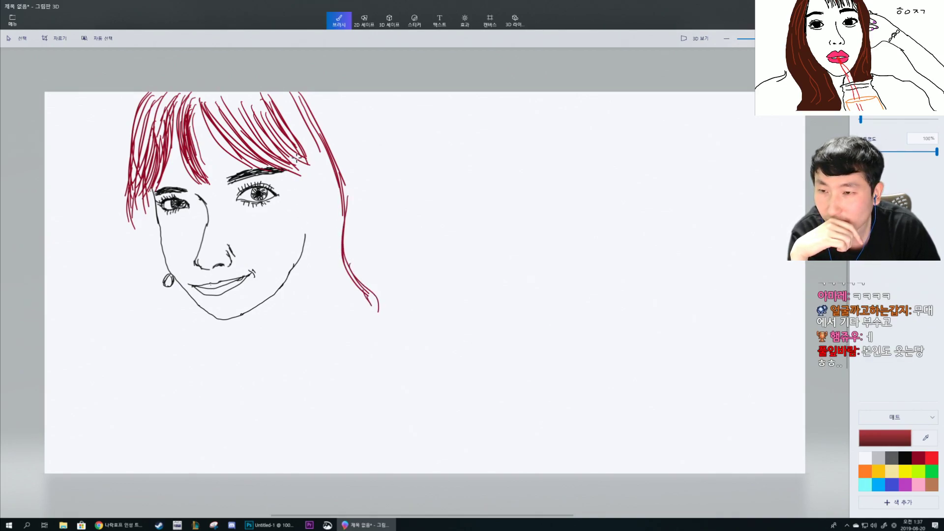
# Draw the inner edge of the right side hair as dark red strands from the temple past the cheek to the outward flick.
pyautogui.moveTo(297, 158); pyautogui.dragTo(310, 199)
pyautogui.moveTo(297, 160); pyautogui.dragTo(314, 241)
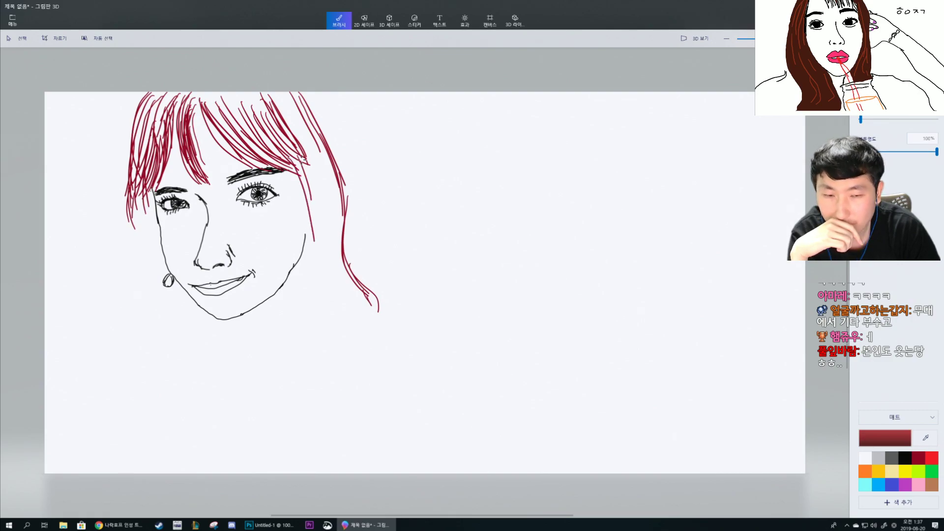
pyautogui.moveTo(300, 160)
pyautogui.mouseDown()
pyautogui.moveTo(300, 247)
pyautogui.moveTo(313, 260)
pyautogui.mouseUp()
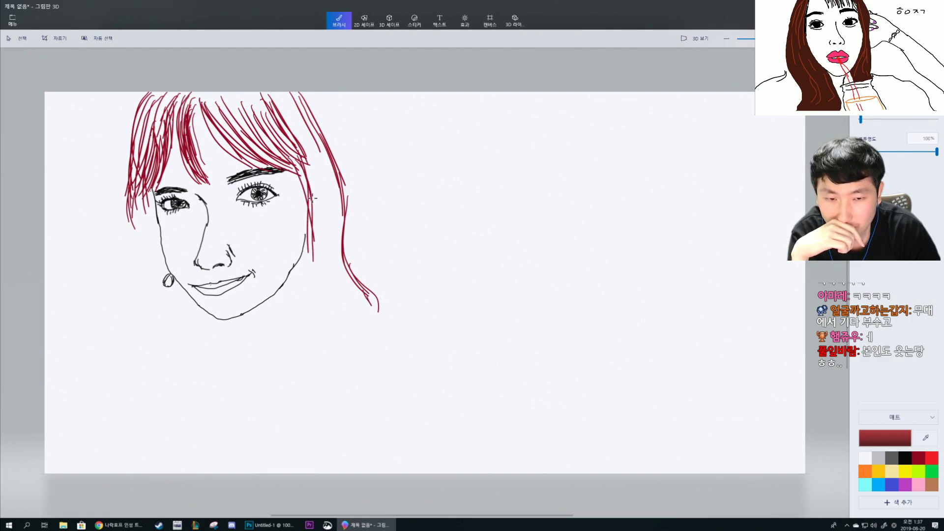
pyautogui.moveTo(311, 203); pyautogui.dragTo(352, 293)
pyautogui.moveTo(312, 242)
pyautogui.mouseDown()
pyautogui.moveTo(324, 272)
pyautogui.moveTo(376, 317)
pyautogui.moveTo(355, 310)
pyautogui.moveTo(374, 313)
pyautogui.mouseUp()
pyautogui.moveTo(324, 259); pyautogui.dragTo(367, 327)
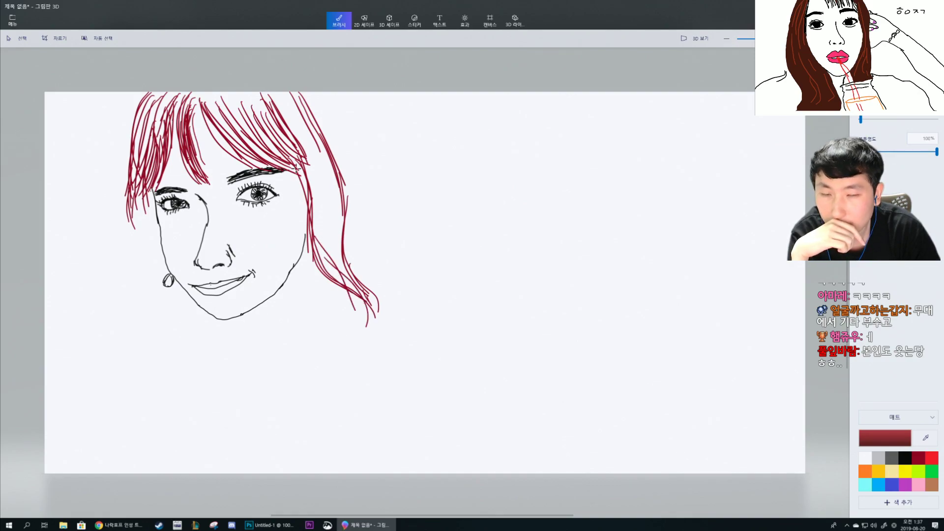
pyautogui.moveTo(302, 157)
pyautogui.mouseDown()
pyautogui.moveTo(317, 248)
pyautogui.moveTo(349, 275)
pyautogui.mouseUp()
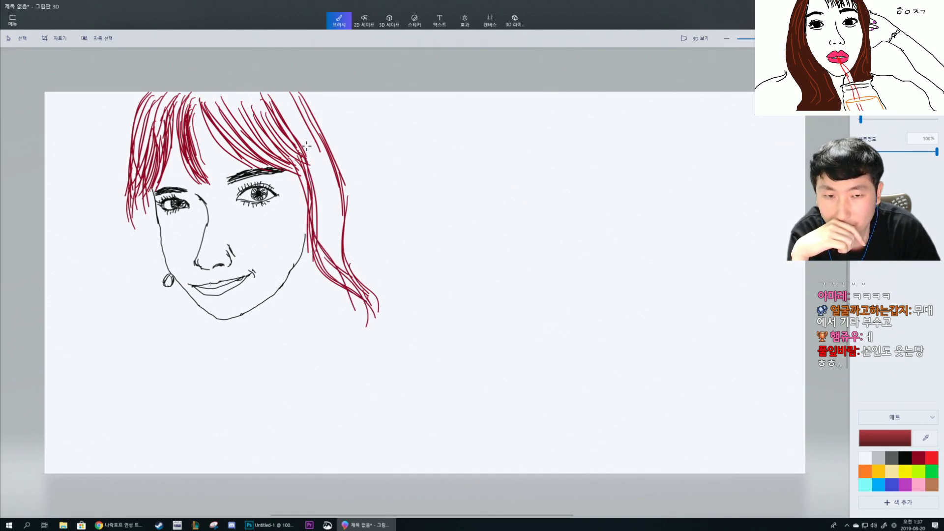
# Fill the right side hair with long dark red strands between its two edges, adding an inward-curving tip below the flick.
pyautogui.moveTo(298, 134); pyautogui.dragTo(322, 204)
pyautogui.moveTo(274, 93); pyautogui.dragTo(317, 178)
pyautogui.moveTo(303, 101); pyautogui.dragTo(324, 211)
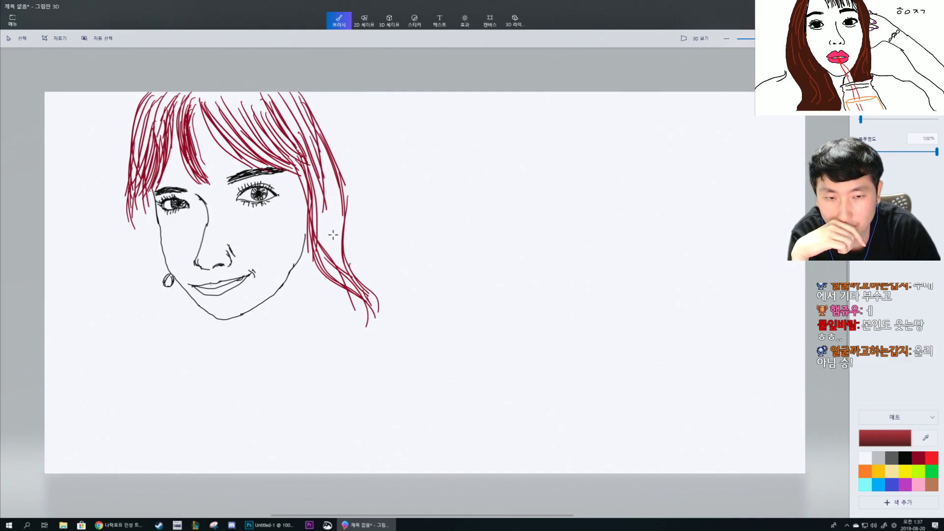
pyautogui.moveTo(300, 147)
pyautogui.mouseDown()
pyautogui.moveTo(327, 239)
pyautogui.moveTo(340, 238)
pyautogui.mouseUp()
pyautogui.moveTo(334, 186); pyautogui.dragTo(343, 236)
pyautogui.moveTo(326, 202); pyautogui.dragTo(364, 347)
pyautogui.moveTo(362, 290)
pyautogui.mouseDown()
pyautogui.moveTo(377, 322)
pyautogui.moveTo(362, 347)
pyautogui.mouseUp()
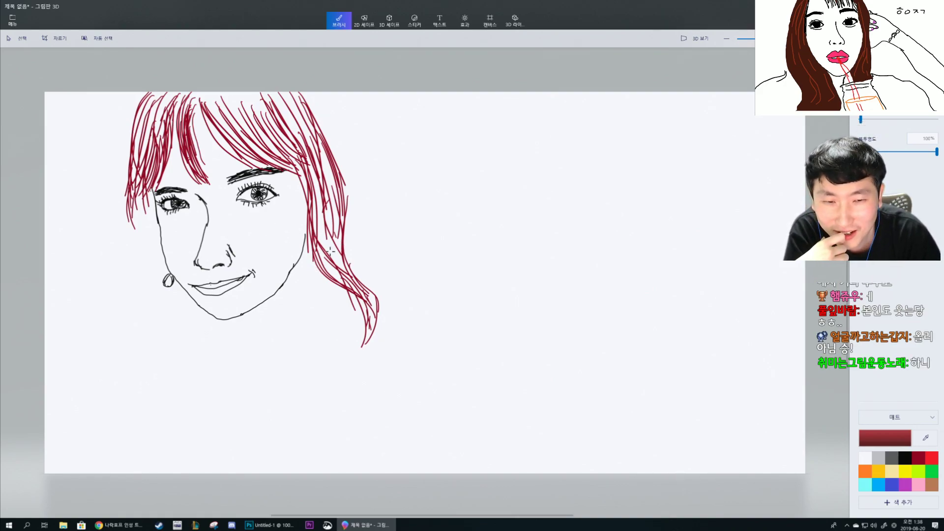
# Thicken the right side hair beside the cheek and along its outer edge with more dark red strands.
pyautogui.moveTo(328, 240); pyautogui.dragTo(337, 272)
pyautogui.moveTo(328, 201); pyautogui.dragTo(350, 270)
pyautogui.moveTo(316, 242); pyautogui.dragTo(342, 276)
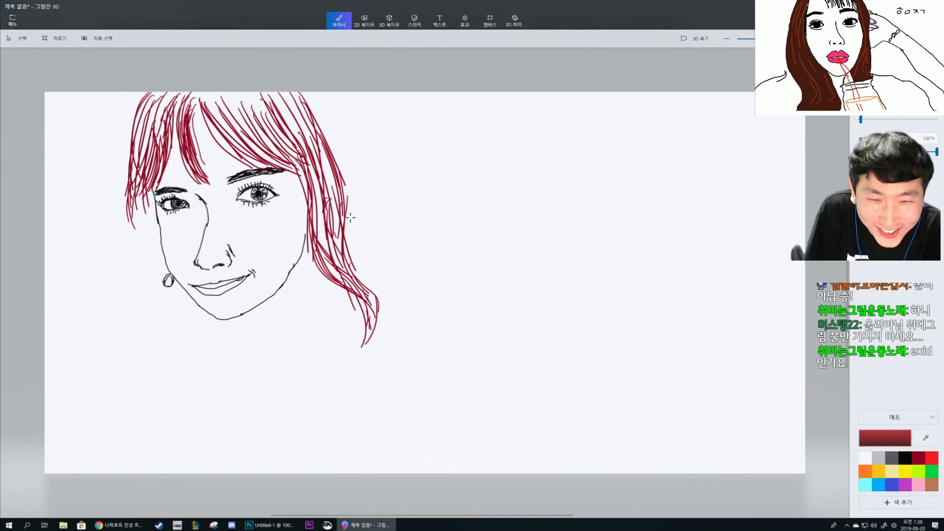
pyautogui.moveTo(349, 217); pyautogui.dragTo(369, 274)
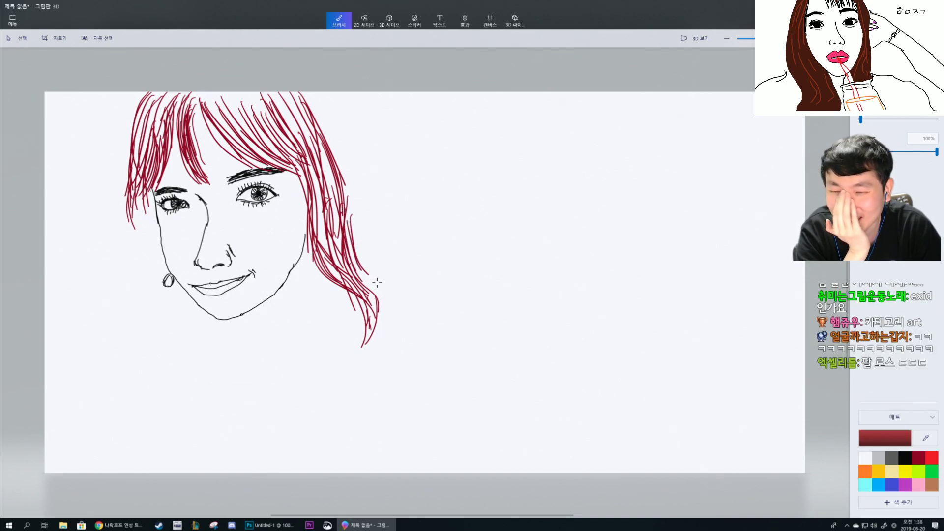
pyautogui.moveTo(348, 220); pyautogui.dragTo(372, 295)
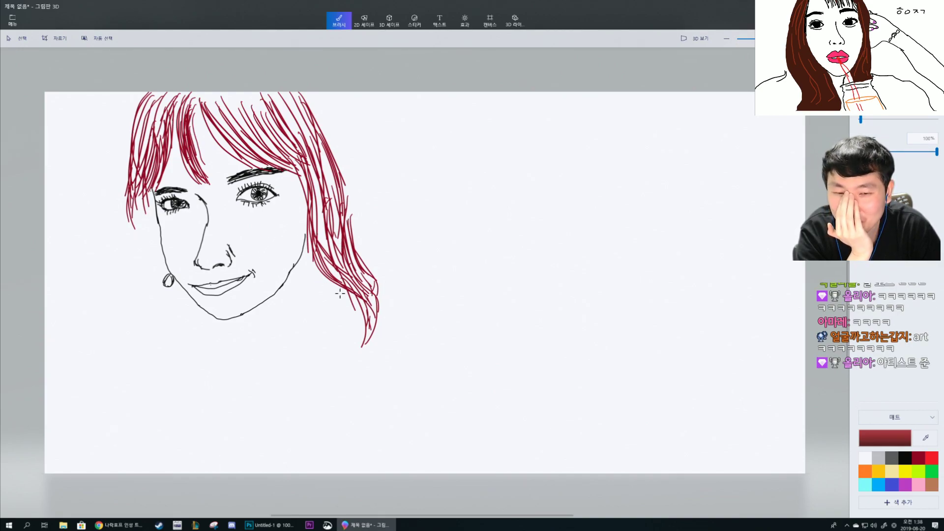
# Extend the right side hair with a lower dark red lock tapering to an outward tip, plus a rounded curl beside the jaw.
pyautogui.moveTo(335, 286); pyautogui.dragTo(357, 353)
pyautogui.moveTo(341, 294); pyautogui.dragTo(379, 358)
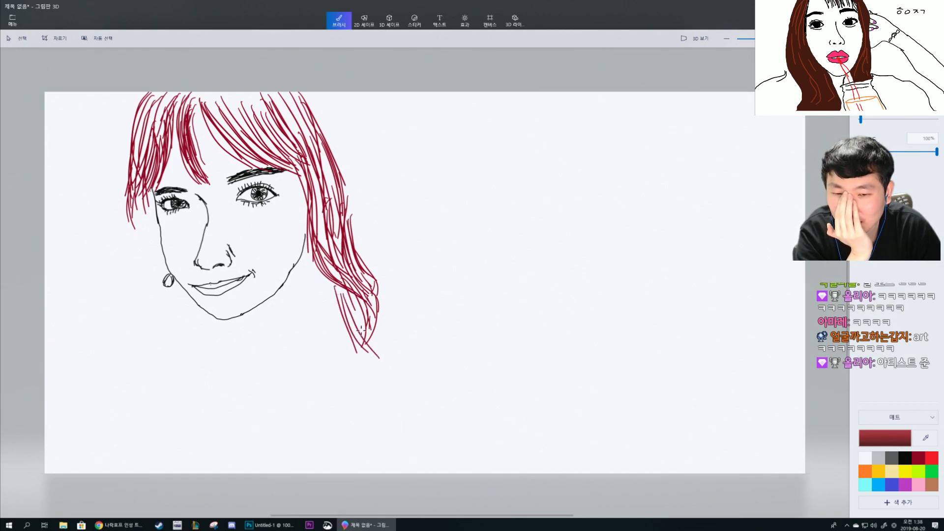
pyautogui.moveTo(357, 319); pyautogui.dragTo(385, 368)
pyautogui.moveTo(362, 338); pyautogui.dragTo(367, 343)
pyautogui.moveTo(347, 295); pyautogui.dragTo(392, 360)
pyautogui.moveTo(360, 325)
pyautogui.mouseDown()
pyautogui.moveTo(392, 375)
pyautogui.moveTo(369, 351)
pyautogui.mouseUp()
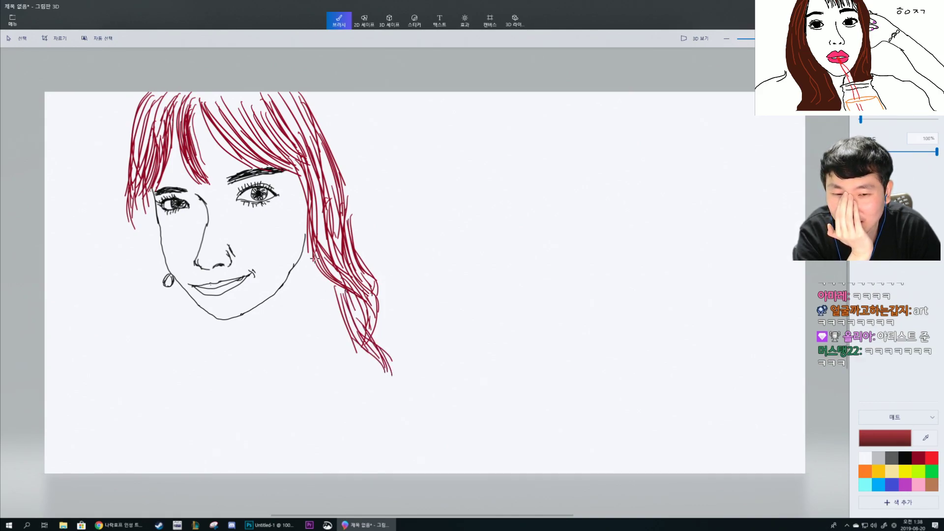
pyautogui.moveTo(311, 270)
pyautogui.mouseDown()
pyautogui.moveTo(324, 307)
pyautogui.moveTo(343, 318)
pyautogui.mouseUp()
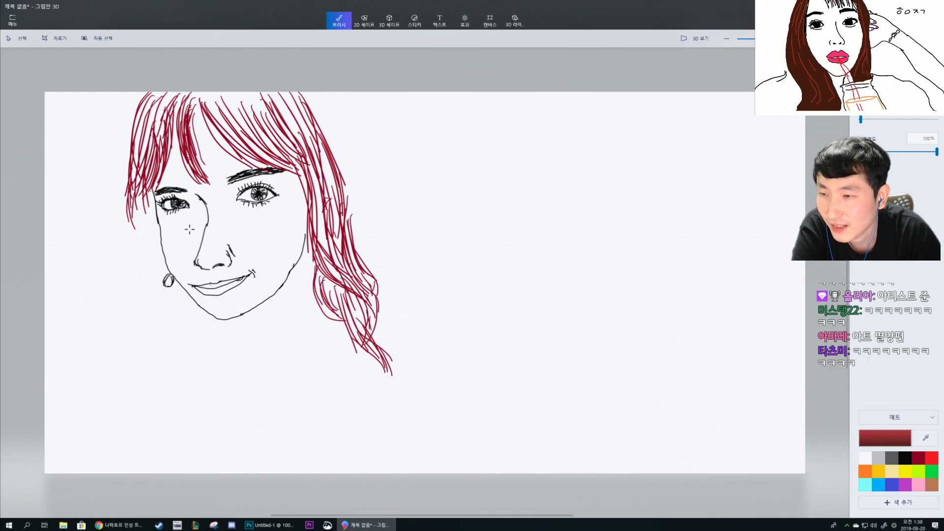
# Draw a black dangling earring with small round beads beside the right side of the jaw, below the earlobe.
pyautogui.click(907, 460)
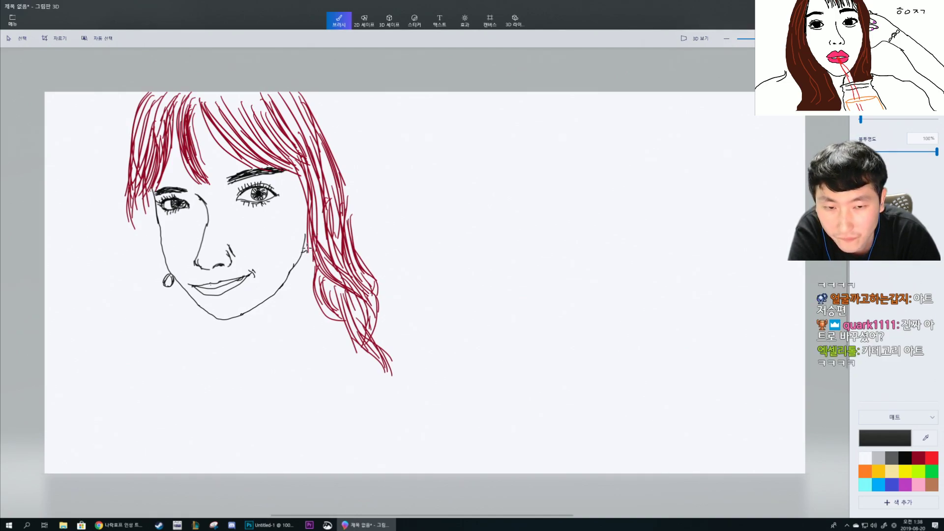
pyautogui.moveTo(296, 277)
pyautogui.mouseDown()
pyautogui.moveTo(302, 253)
pyautogui.moveTo(295, 275)
pyautogui.mouseUp()
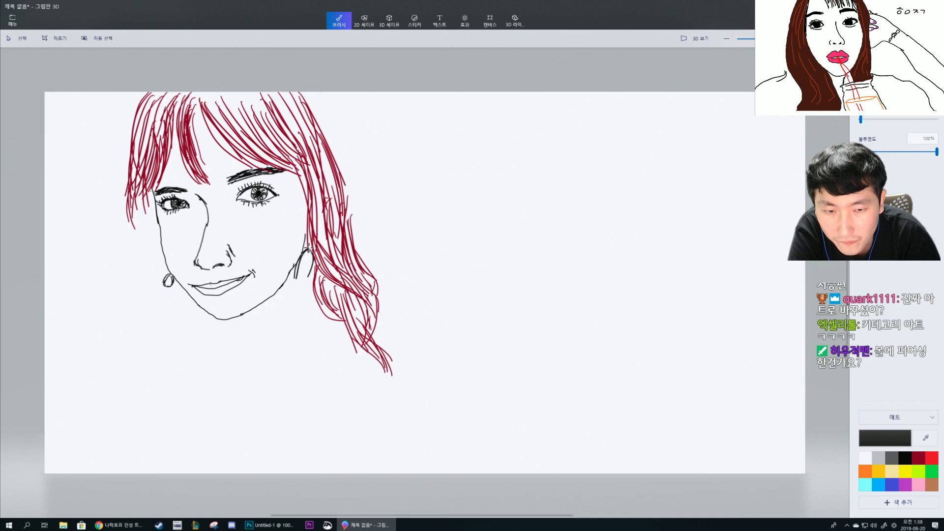
pyautogui.moveTo(308, 248); pyautogui.dragTo(303, 277)
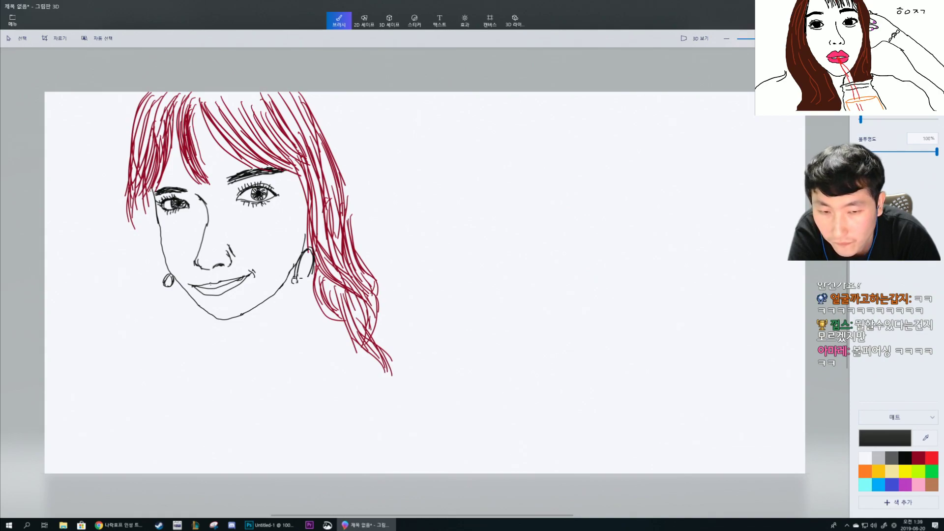
pyautogui.moveTo(297, 279)
pyautogui.mouseDown()
pyautogui.moveTo(291, 285)
pyautogui.moveTo(298, 281)
pyautogui.mouseUp()
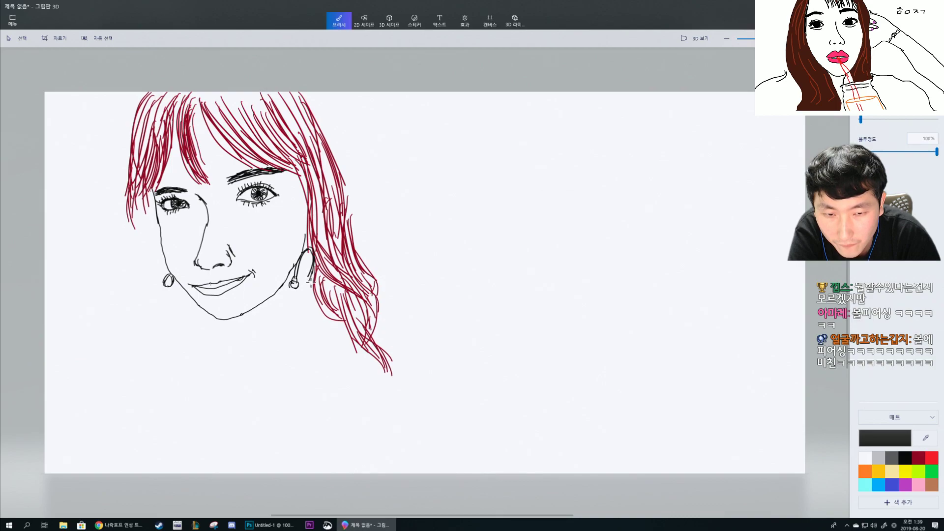
pyautogui.moveTo(309, 281); pyautogui.dragTo(311, 284)
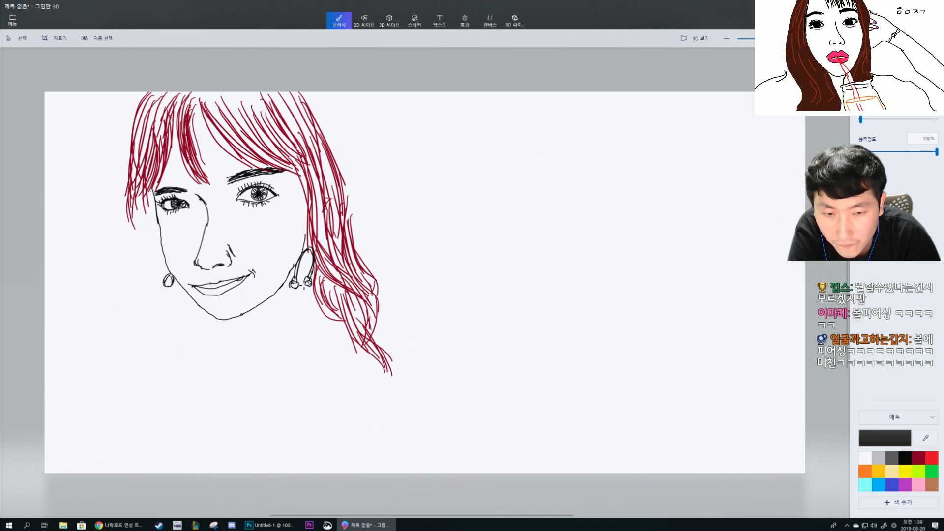
pyautogui.moveTo(304, 286); pyautogui.dragTo(309, 286)
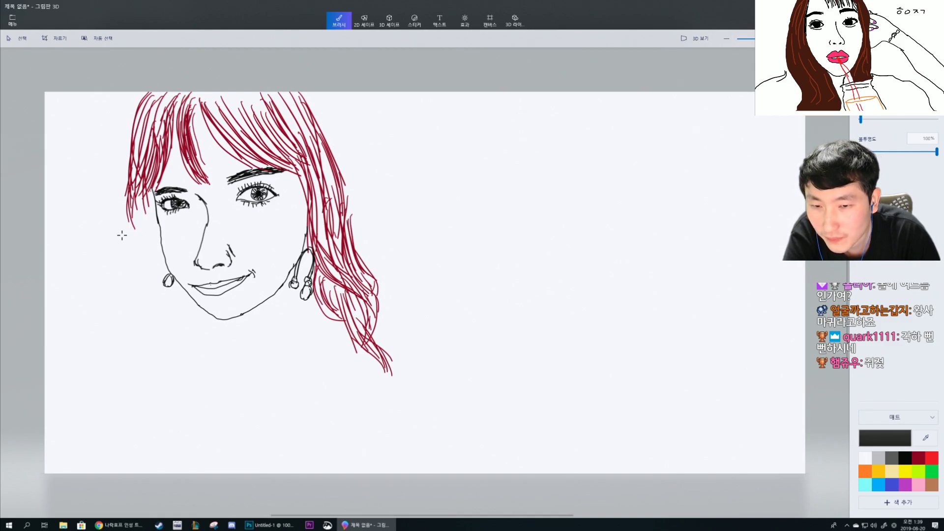
# Draw a raised hand with curled fingers in black to the left of the face, beside the cheek.
pyautogui.moveTo(124, 234); pyautogui.dragTo(141, 236)
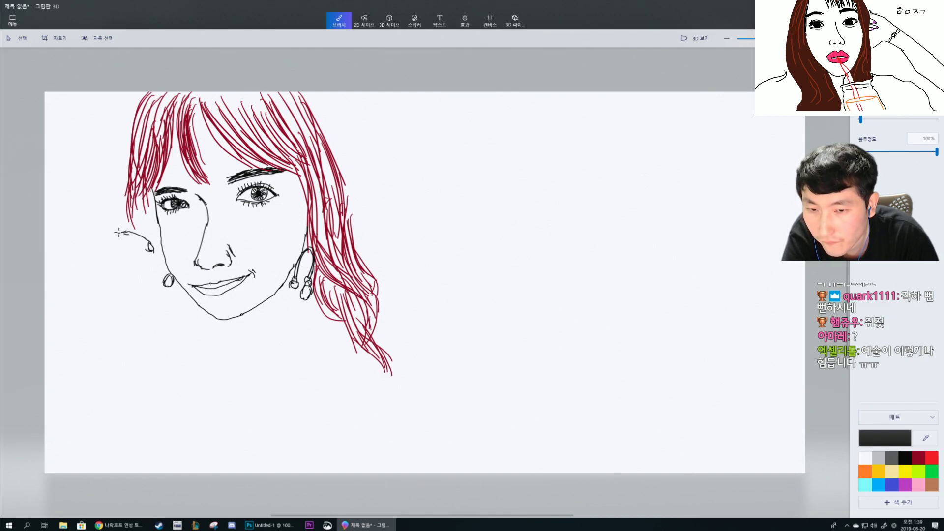
pyautogui.moveTo(109, 241); pyautogui.dragTo(122, 231)
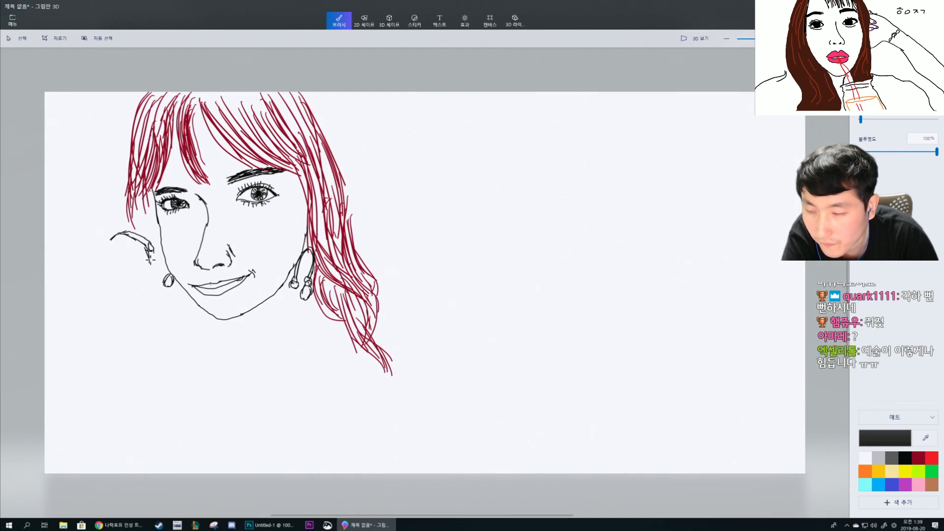
pyautogui.moveTo(146, 253)
pyautogui.mouseDown()
pyautogui.moveTo(145, 265)
pyautogui.moveTo(138, 253)
pyautogui.mouseUp()
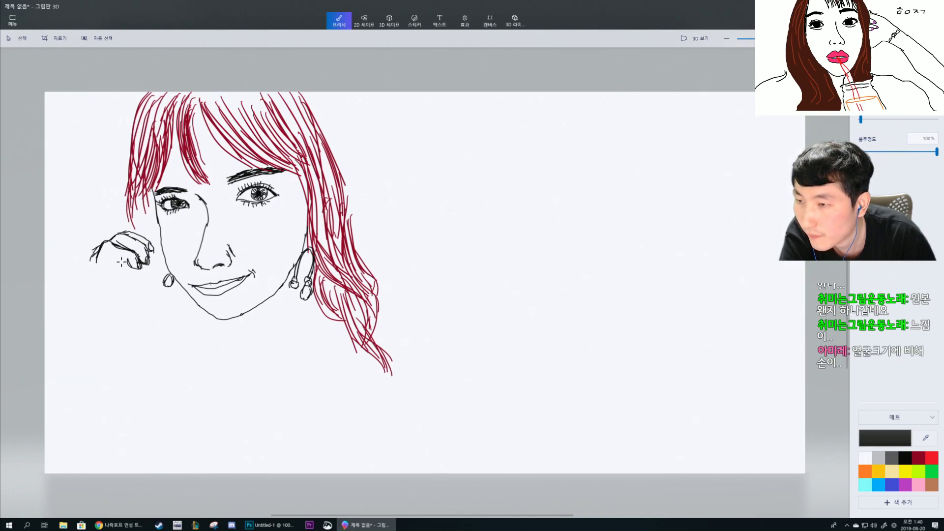
pyautogui.moveTo(121, 262); pyautogui.dragTo(130, 260)
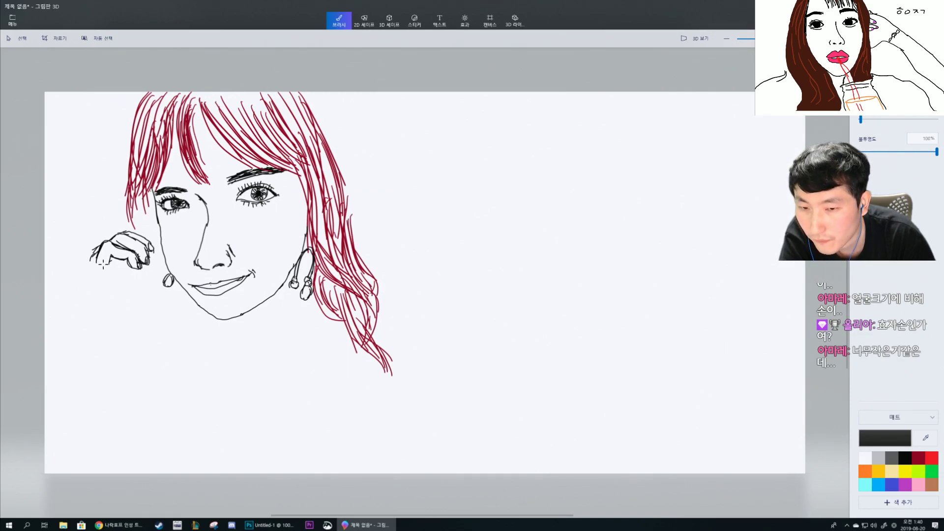
pyautogui.moveTo(103, 266); pyautogui.dragTo(112, 260)
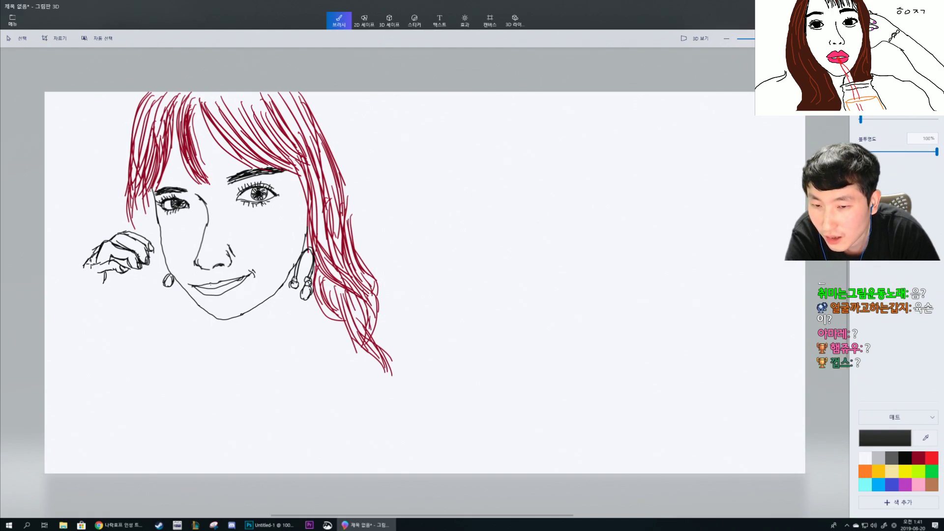
# Add the palm edge, wrist and forearm outlines below the raised hand, with short crease lines inside the palm.
pyautogui.moveTo(93, 264)
pyautogui.mouseDown()
pyautogui.moveTo(83, 275)
pyautogui.moveTo(103, 283)
pyautogui.mouseUp()
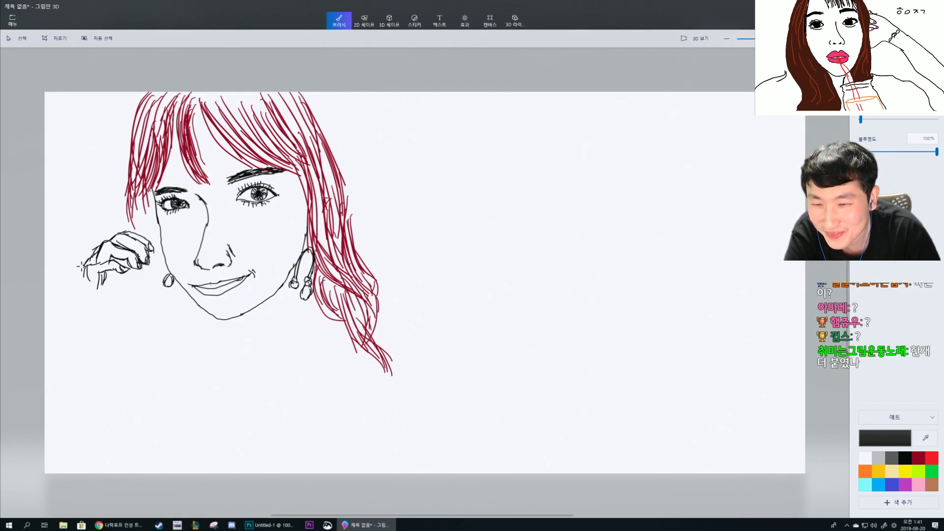
pyautogui.moveTo(79, 267)
pyautogui.mouseDown()
pyautogui.moveTo(95, 316)
pyautogui.moveTo(92, 350)
pyautogui.mouseUp()
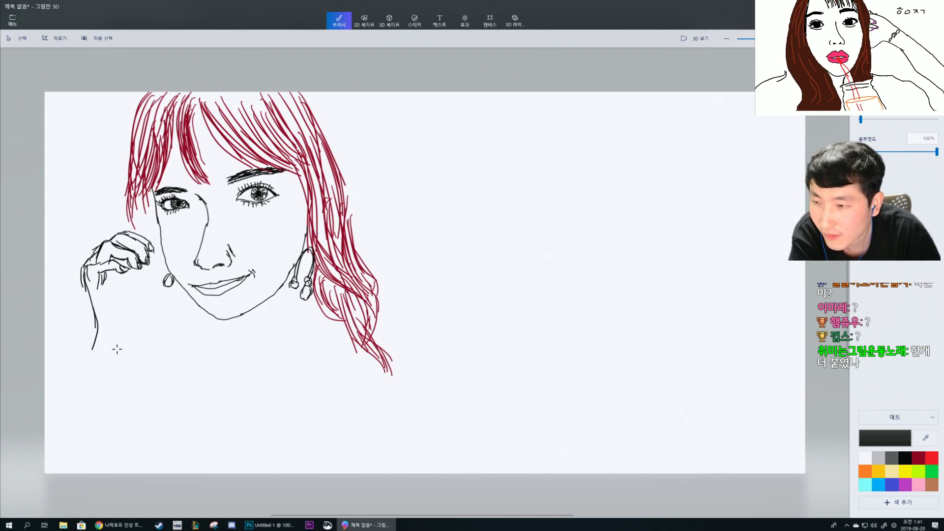
pyautogui.moveTo(128, 330)
pyautogui.mouseDown()
pyautogui.moveTo(129, 306)
pyautogui.moveTo(125, 351)
pyautogui.moveTo(129, 272)
pyautogui.moveTo(129, 300)
pyautogui.moveTo(127, 279)
pyautogui.moveTo(125, 302)
pyautogui.moveTo(107, 289)
pyautogui.moveTo(116, 309)
pyautogui.mouseUp()
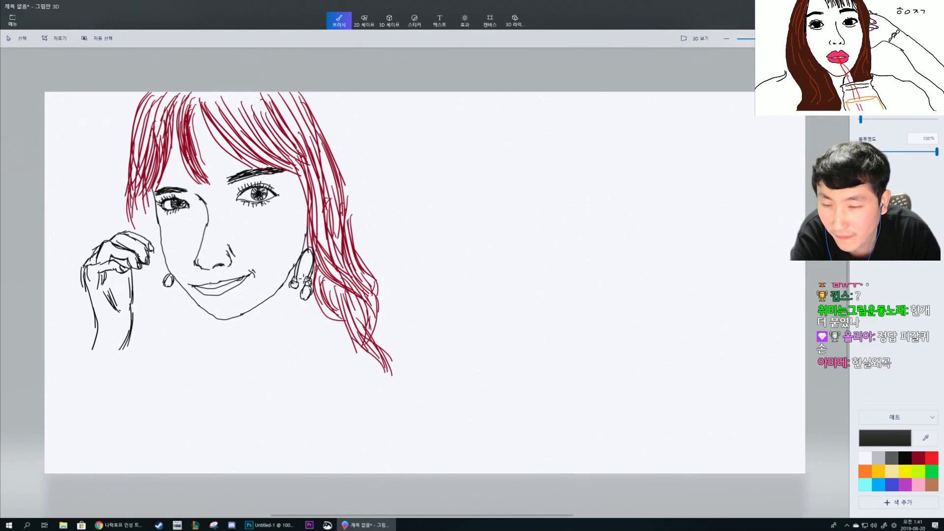
# Draw the neck line below the right earring and a pointed collar with short shading strokes under the chin.
pyautogui.moveTo(302, 259)
pyautogui.mouseDown()
pyautogui.moveTo(310, 309)
pyautogui.moveTo(260, 339)
pyautogui.moveTo(248, 369)
pyautogui.mouseUp()
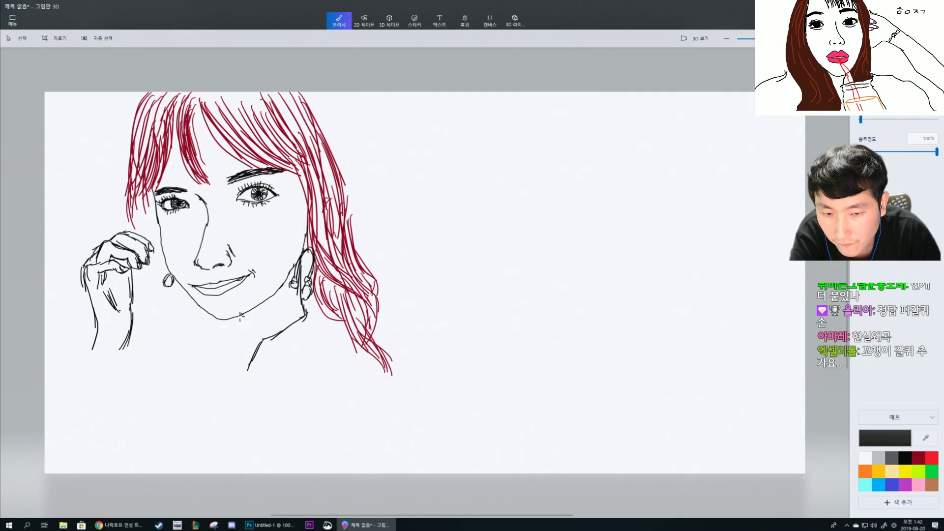
pyautogui.moveTo(241, 316); pyautogui.dragTo(246, 348)
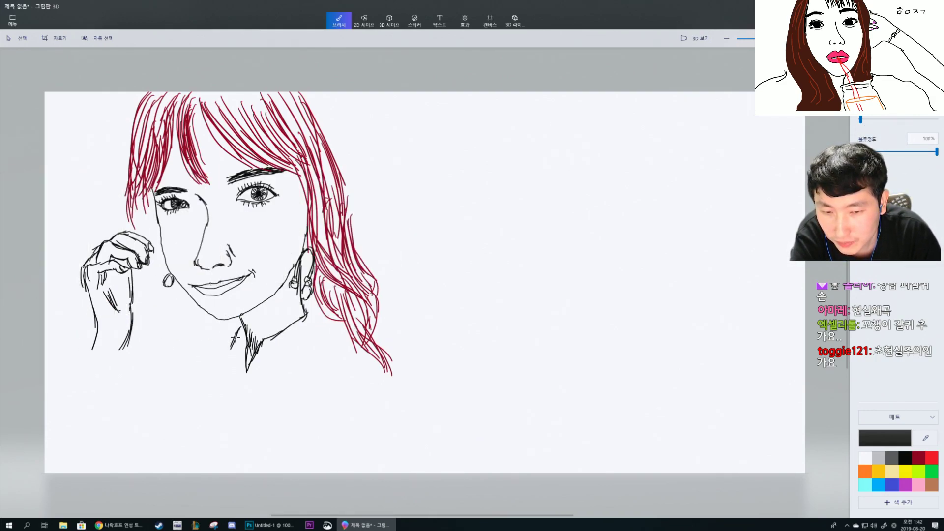
pyautogui.moveTo(240, 327); pyautogui.dragTo(226, 358)
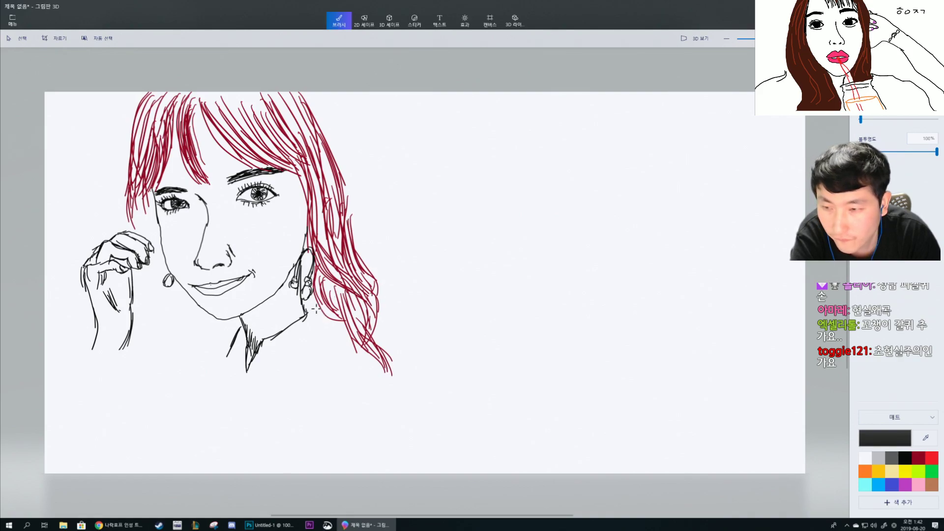
# Outline the clothing in black from the shoulder and front edge down to the canvas's lower edge, adding curved fabric folds.
pyautogui.moveTo(307, 315)
pyautogui.mouseDown()
pyautogui.moveTo(356, 342)
pyautogui.moveTo(343, 346)
pyautogui.moveTo(353, 342)
pyautogui.mouseUp()
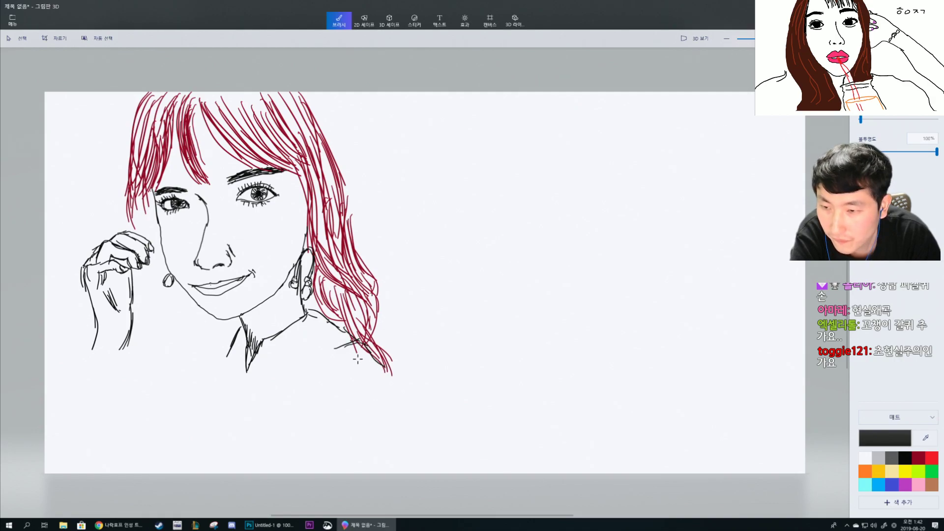
pyautogui.moveTo(393, 367)
pyautogui.mouseDown()
pyautogui.moveTo(452, 466)
pyautogui.moveTo(442, 472)
pyautogui.mouseUp()
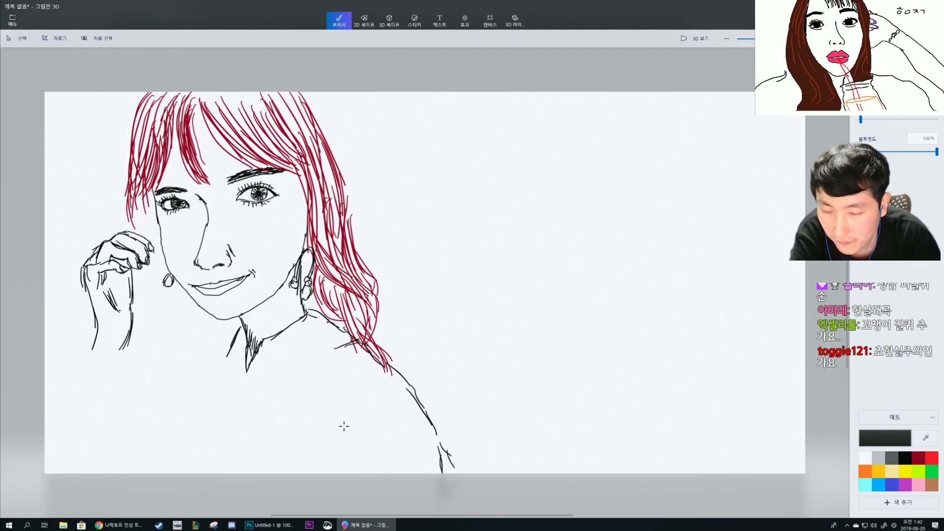
pyautogui.moveTo(347, 451)
pyautogui.mouseDown()
pyautogui.moveTo(380, 430)
pyautogui.moveTo(342, 470)
pyautogui.mouseUp()
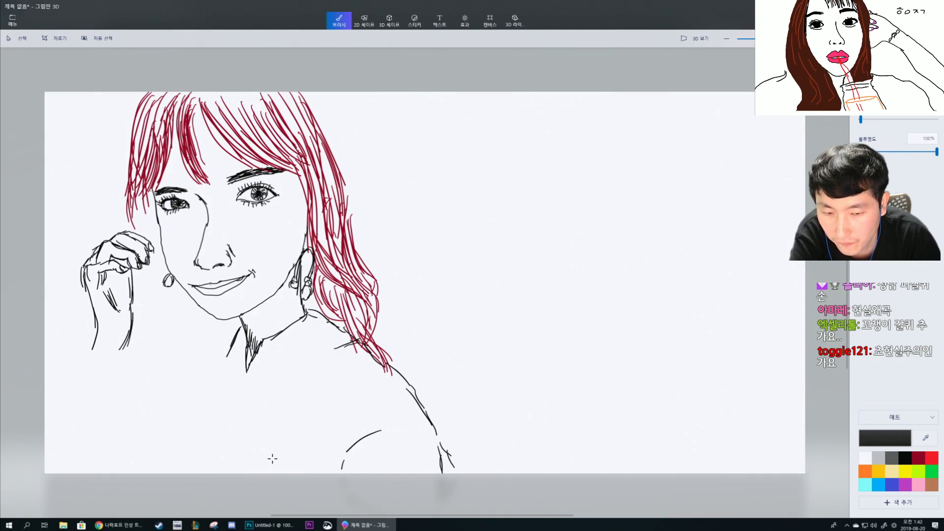
pyautogui.moveTo(307, 401); pyautogui.dragTo(278, 458)
pyautogui.moveTo(280, 383); pyautogui.dragTo(250, 467)
pyautogui.moveTo(235, 375); pyautogui.dragTo(227, 404)
pyautogui.moveTo(243, 382); pyautogui.dragTo(236, 449)
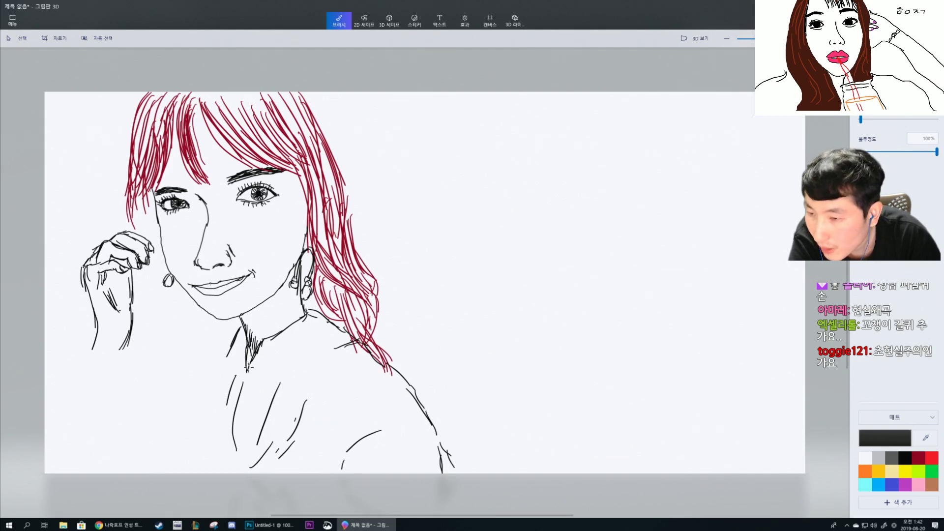
pyautogui.moveTo(241, 372)
pyautogui.mouseDown()
pyautogui.moveTo(225, 397)
pyautogui.moveTo(236, 387)
pyautogui.moveTo(218, 440)
pyautogui.moveTo(218, 421)
pyautogui.moveTo(217, 460)
pyautogui.mouseUp()
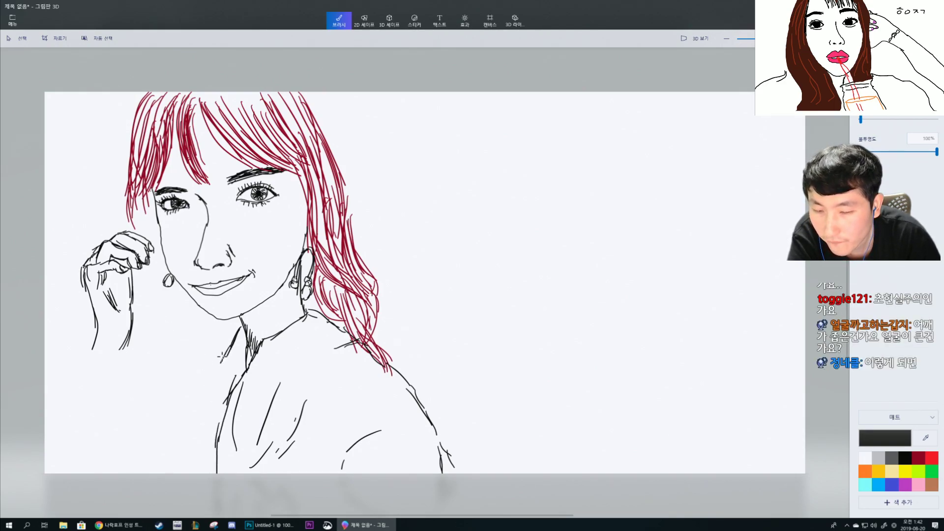
# Draw dark red hair strands from the temple past the raised fingers and the left earring, curving down toward the wrist.
pyautogui.click(915, 457)
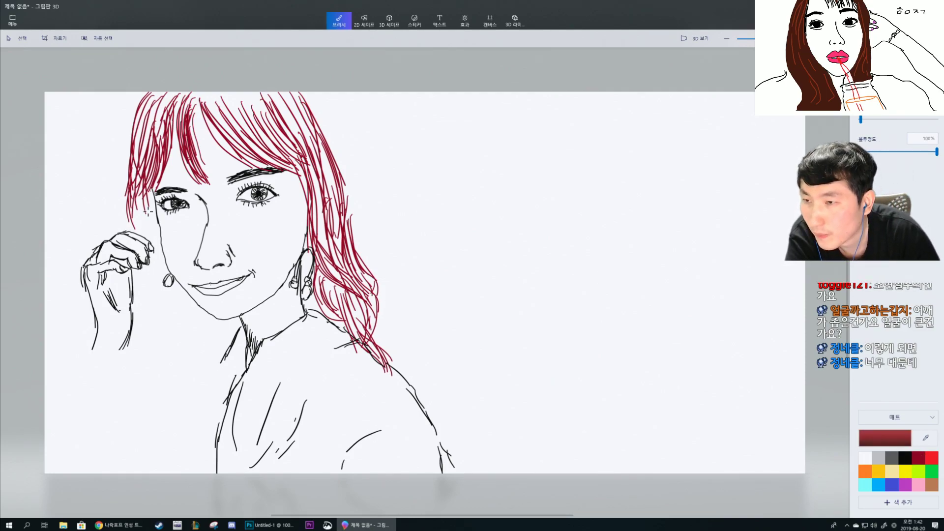
pyautogui.moveTo(129, 205); pyautogui.dragTo(145, 240)
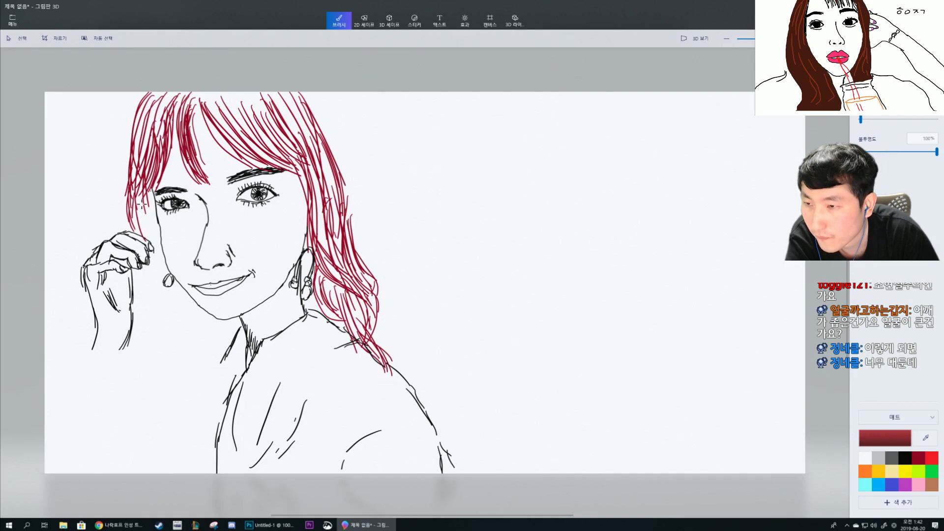
pyautogui.moveTo(141, 201); pyautogui.dragTo(151, 243)
pyautogui.moveTo(142, 197); pyautogui.dragTo(160, 297)
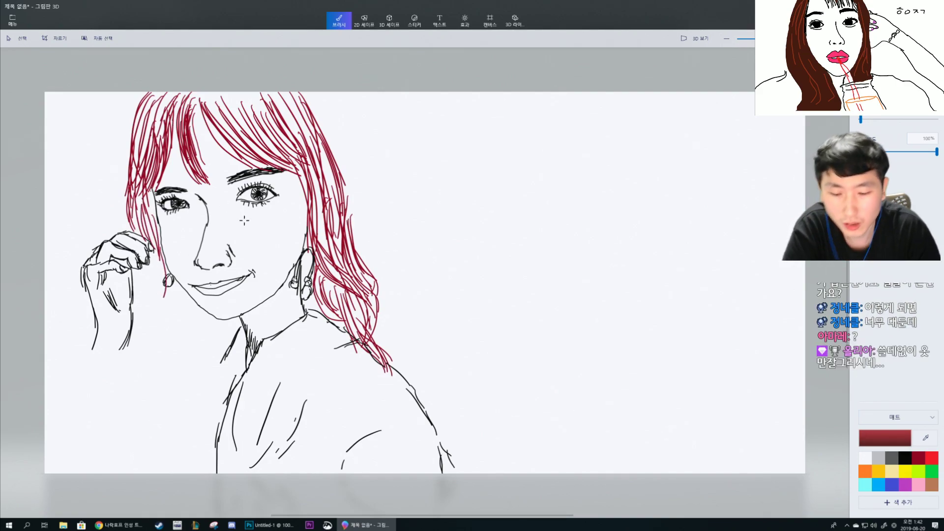
pyautogui.hotkey('ctrl', 'z')
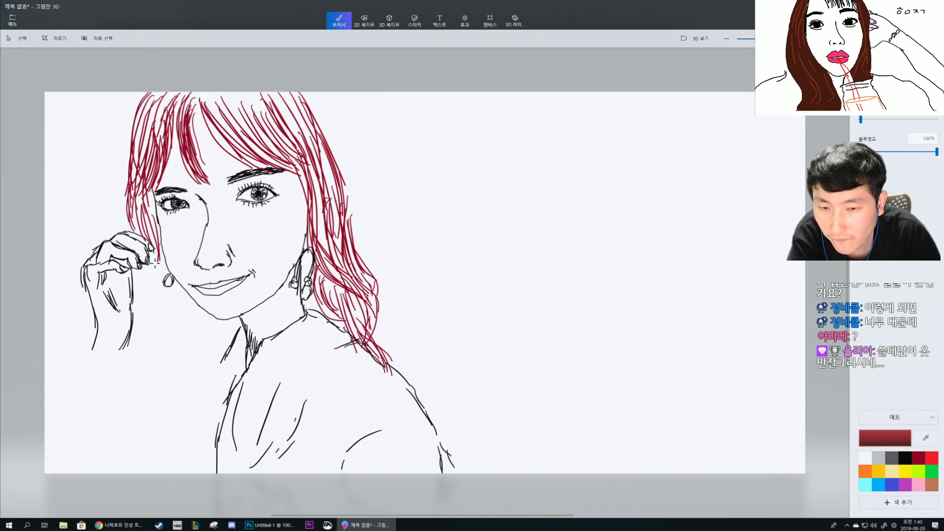
pyautogui.moveTo(159, 250)
pyautogui.mouseDown()
pyautogui.moveTo(157, 299)
pyautogui.moveTo(139, 352)
pyautogui.mouseUp()
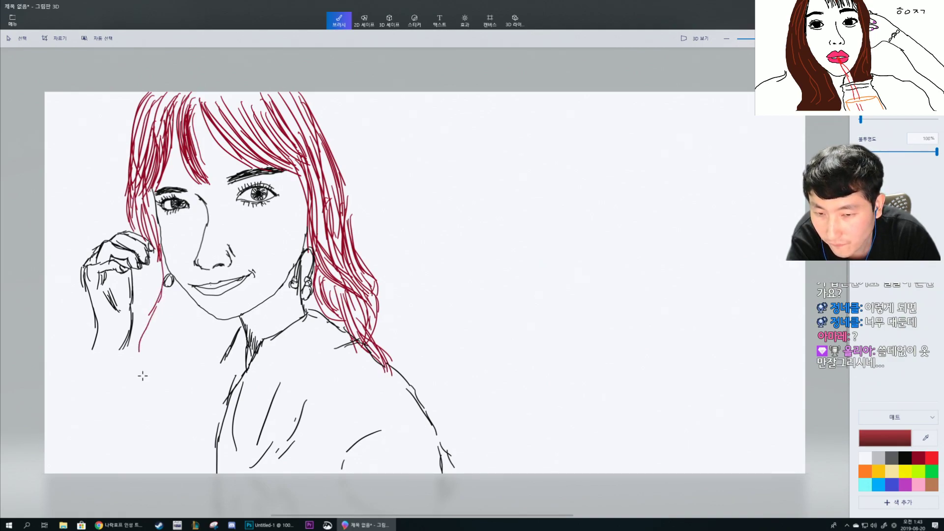
pyautogui.moveTo(160, 301); pyautogui.dragTo(139, 344)
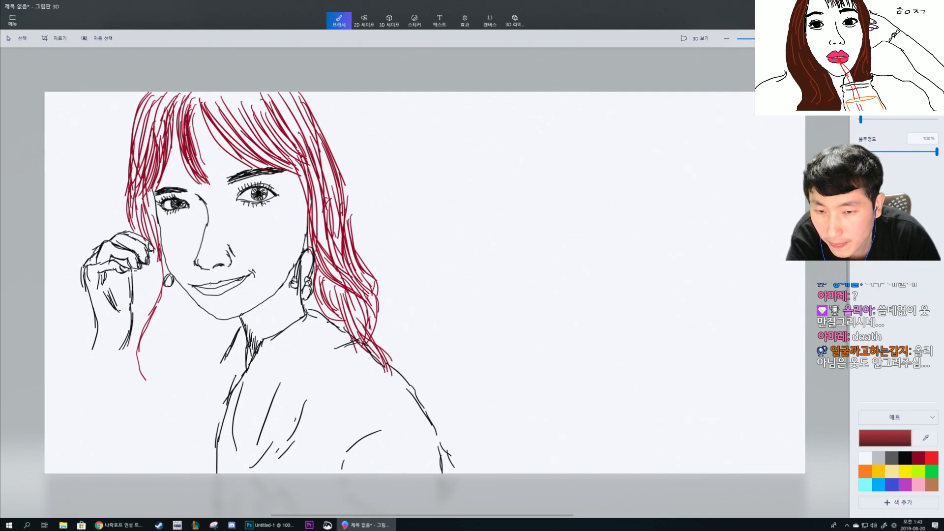
# Fill the hair between the raised hand and the left earring with dark red strands running down past the wrist.
pyautogui.moveTo(137, 266)
pyautogui.mouseDown()
pyautogui.moveTo(132, 295)
pyautogui.moveTo(147, 265)
pyautogui.moveTo(141, 311)
pyautogui.moveTo(154, 257)
pyautogui.moveTo(139, 319)
pyautogui.moveTo(152, 272)
pyautogui.moveTo(133, 310)
pyautogui.mouseUp()
pyautogui.moveTo(155, 279); pyautogui.dragTo(137, 309)
pyautogui.moveTo(154, 284); pyautogui.dragTo(132, 336)
pyautogui.moveTo(150, 297)
pyautogui.mouseDown()
pyautogui.moveTo(130, 338)
pyautogui.moveTo(131, 322)
pyautogui.moveTo(143, 313)
pyautogui.moveTo(127, 357)
pyautogui.moveTo(148, 390)
pyautogui.mouseUp()
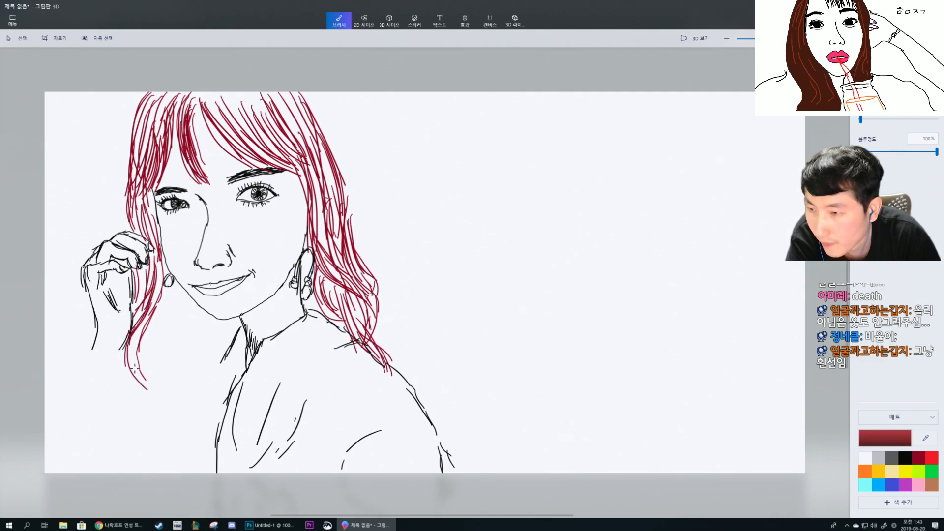
pyautogui.moveTo(133, 339); pyautogui.dragTo(137, 383)
pyautogui.moveTo(139, 312); pyautogui.dragTo(130, 365)
pyautogui.moveTo(151, 296)
pyautogui.mouseDown()
pyautogui.moveTo(129, 351)
pyautogui.moveTo(142, 305)
pyautogui.mouseUp()
pyautogui.moveTo(161, 267); pyautogui.dragTo(150, 307)
pyautogui.moveTo(161, 267); pyautogui.dragTo(138, 310)
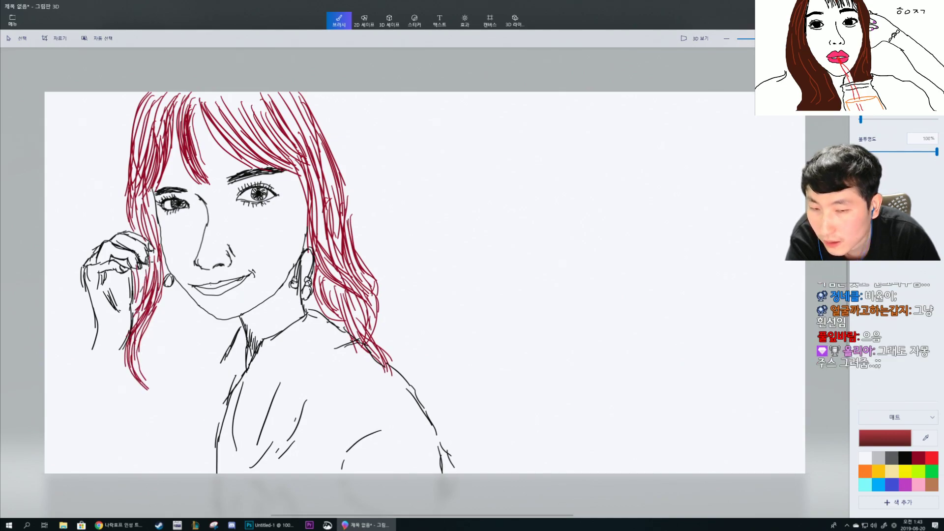
pyautogui.moveTo(147, 271); pyautogui.dragTo(141, 312)
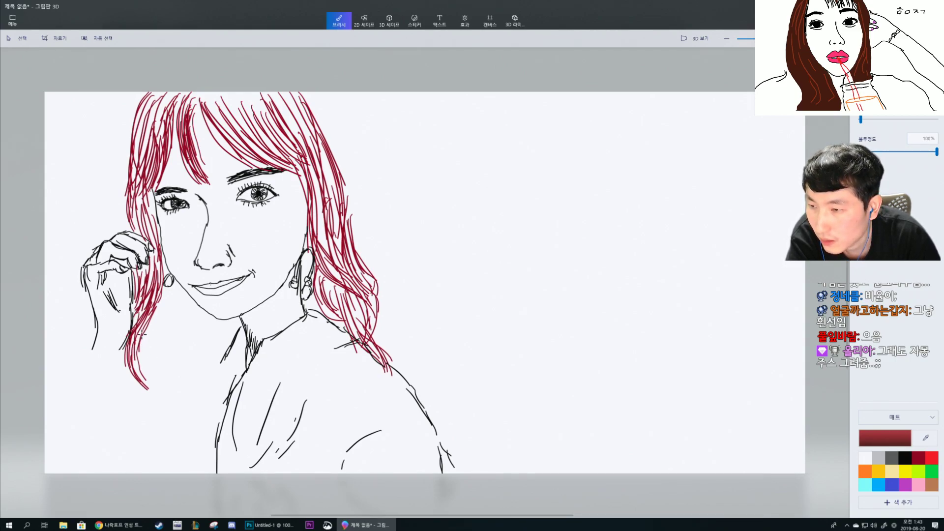
# Thicken the curled lock below the wrist with curved dark red strands and outline its inner edge.
pyautogui.moveTo(141, 338); pyautogui.dragTo(152, 377)
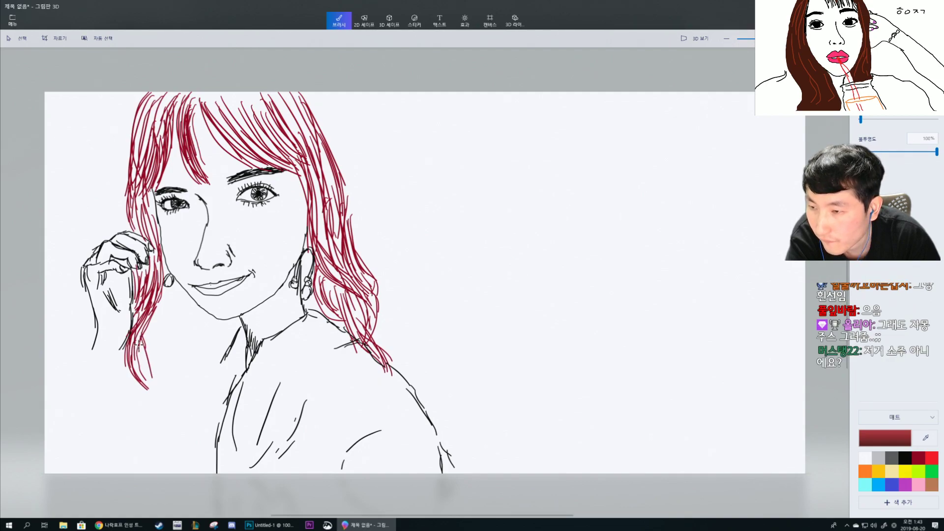
pyautogui.moveTo(139, 345); pyautogui.dragTo(149, 375)
pyautogui.moveTo(151, 320)
pyautogui.mouseDown()
pyautogui.moveTo(153, 380)
pyautogui.moveTo(152, 326)
pyautogui.moveTo(143, 346)
pyautogui.moveTo(150, 383)
pyautogui.mouseUp()
pyautogui.moveTo(146, 337); pyautogui.dragTo(147, 378)
pyautogui.moveTo(144, 336); pyautogui.dragTo(145, 364)
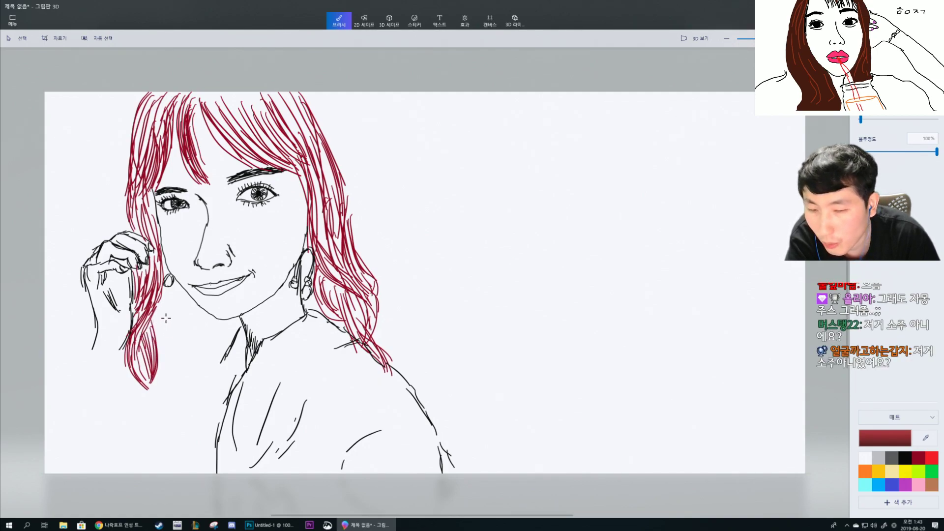
pyautogui.moveTo(155, 313); pyautogui.dragTo(165, 367)
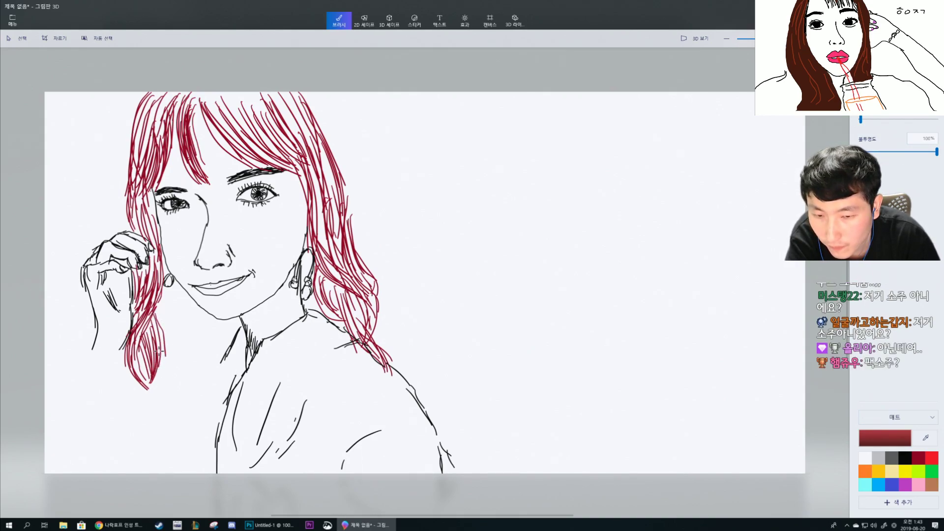
# Extend a wavy dark red lock from the curl below the wrist down toward the canvas's lower edge.
pyautogui.moveTo(162, 346); pyautogui.dragTo(148, 423)
pyautogui.moveTo(162, 363)
pyautogui.mouseDown()
pyautogui.moveTo(148, 431)
pyautogui.moveTo(180, 465)
pyautogui.mouseUp()
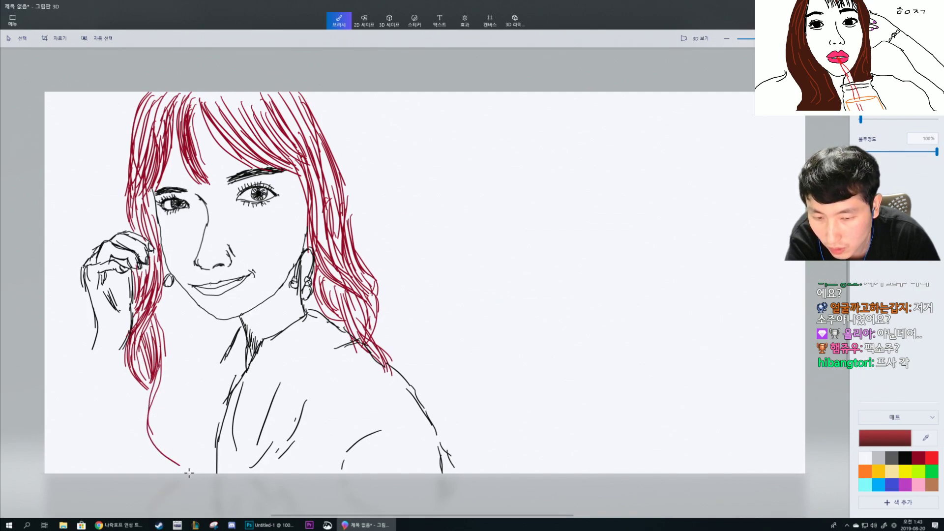
pyautogui.moveTo(151, 420)
pyautogui.mouseDown()
pyautogui.moveTo(184, 464)
pyautogui.moveTo(167, 449)
pyautogui.mouseUp()
pyautogui.moveTo(151, 404); pyautogui.dragTo(154, 434)
pyautogui.moveTo(166, 371); pyautogui.dragTo(150, 419)
pyautogui.moveTo(166, 369); pyautogui.dragTo(155, 398)
pyautogui.moveTo(166, 328); pyautogui.dragTo(158, 372)
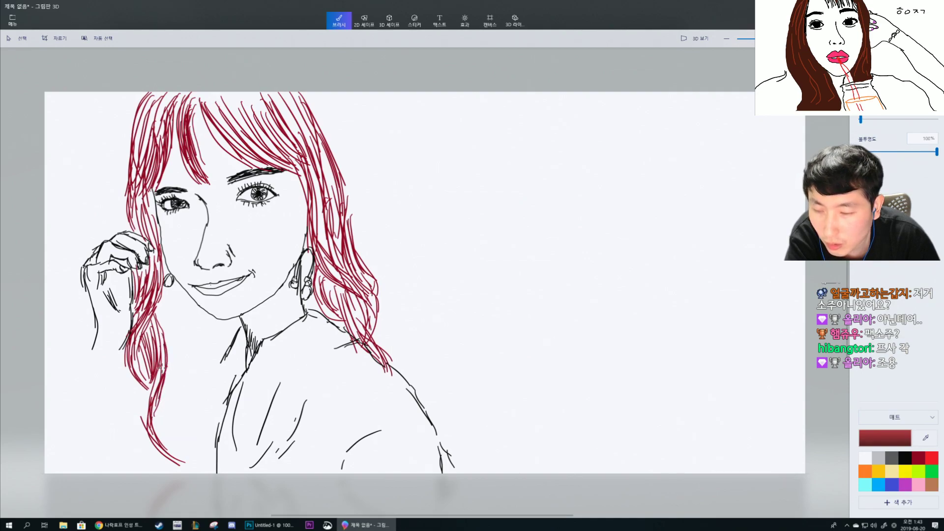
# Draw dark red hair strands below the left earring, joining them to the curled lock beside the wrist.
pyautogui.moveTo(172, 306)
pyautogui.mouseDown()
pyautogui.moveTo(164, 375)
pyautogui.moveTo(158, 310)
pyautogui.moveTo(153, 332)
pyautogui.mouseUp()
pyautogui.moveTo(175, 295)
pyautogui.mouseDown()
pyautogui.moveTo(174, 339)
pyautogui.moveTo(164, 289)
pyautogui.moveTo(171, 318)
pyautogui.mouseUp()
pyautogui.moveTo(178, 285); pyautogui.dragTo(181, 347)
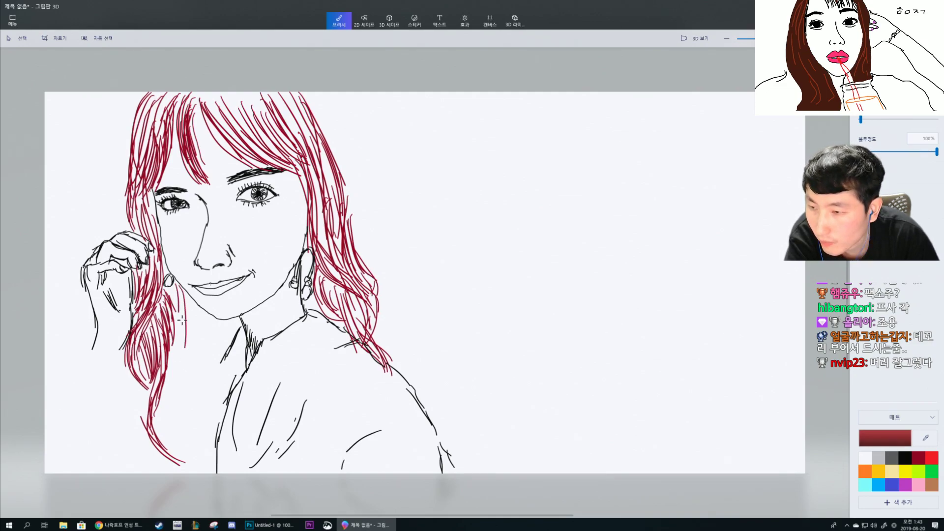
pyautogui.moveTo(183, 303); pyautogui.dragTo(170, 368)
pyautogui.moveTo(189, 331); pyautogui.dragTo(167, 381)
pyautogui.moveTo(179, 295)
pyautogui.mouseDown()
pyautogui.moveTo(165, 377)
pyautogui.moveTo(164, 364)
pyautogui.mouseUp()
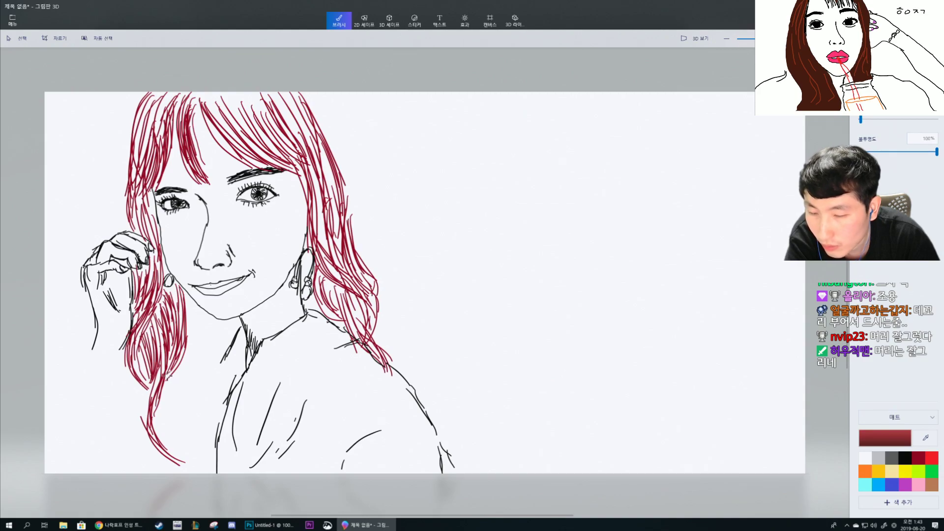
# Add a tapering dark red lock that sweeps down toward the clothing's front edge from the hair below the earring.
pyautogui.moveTo(169, 373)
pyautogui.mouseDown()
pyautogui.moveTo(163, 408)
pyautogui.moveTo(180, 428)
pyautogui.moveTo(183, 416)
pyautogui.moveTo(196, 437)
pyautogui.mouseUp()
pyautogui.moveTo(172, 402); pyautogui.dragTo(197, 439)
pyautogui.moveTo(169, 376); pyautogui.dragTo(200, 441)
pyautogui.moveTo(173, 403); pyautogui.dragTo(186, 423)
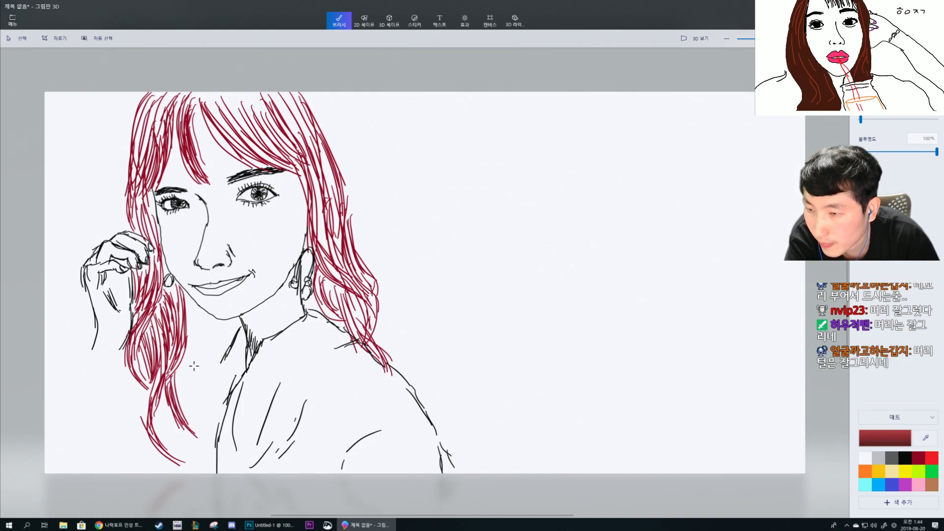
# Draw long dark red strands hanging from under the left side of the jaw to widen the hair.
pyautogui.moveTo(191, 307); pyautogui.dragTo(190, 380)
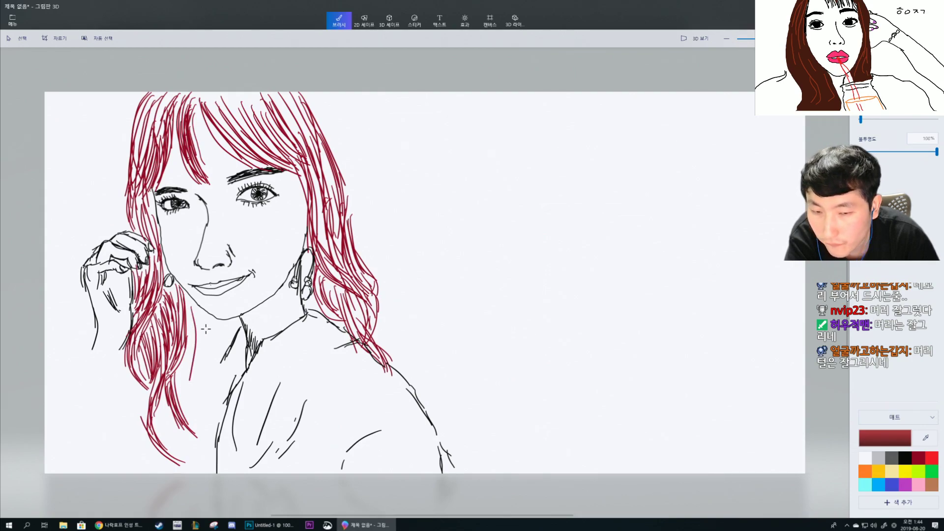
pyautogui.moveTo(204, 330); pyautogui.dragTo(196, 375)
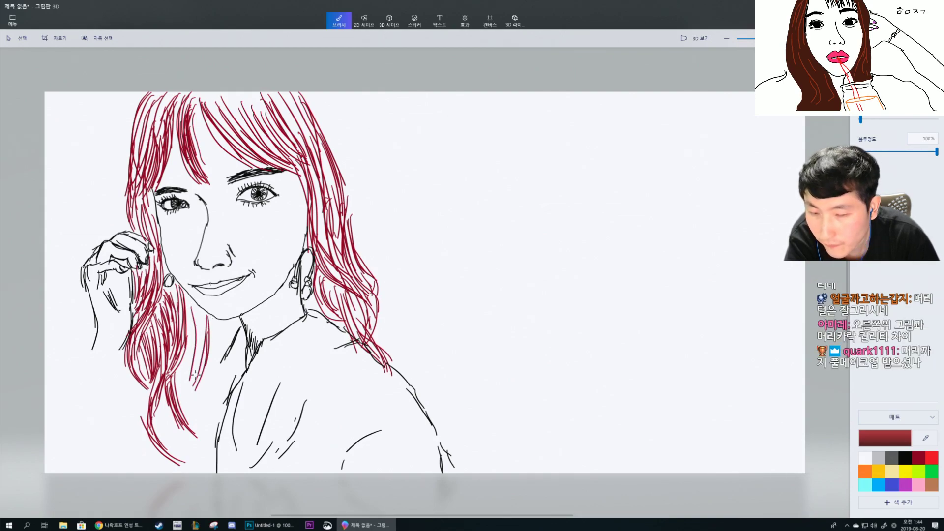
pyautogui.moveTo(202, 328); pyautogui.dragTo(189, 385)
pyautogui.moveTo(204, 352)
pyautogui.mouseDown()
pyautogui.moveTo(180, 396)
pyautogui.moveTo(183, 378)
pyautogui.mouseUp()
pyautogui.moveTo(190, 343)
pyautogui.mouseDown()
pyautogui.moveTo(176, 382)
pyautogui.moveTo(186, 373)
pyautogui.mouseUp()
pyautogui.moveTo(183, 300)
pyautogui.mouseDown()
pyautogui.moveTo(179, 385)
pyautogui.moveTo(194, 375)
pyautogui.mouseUp()
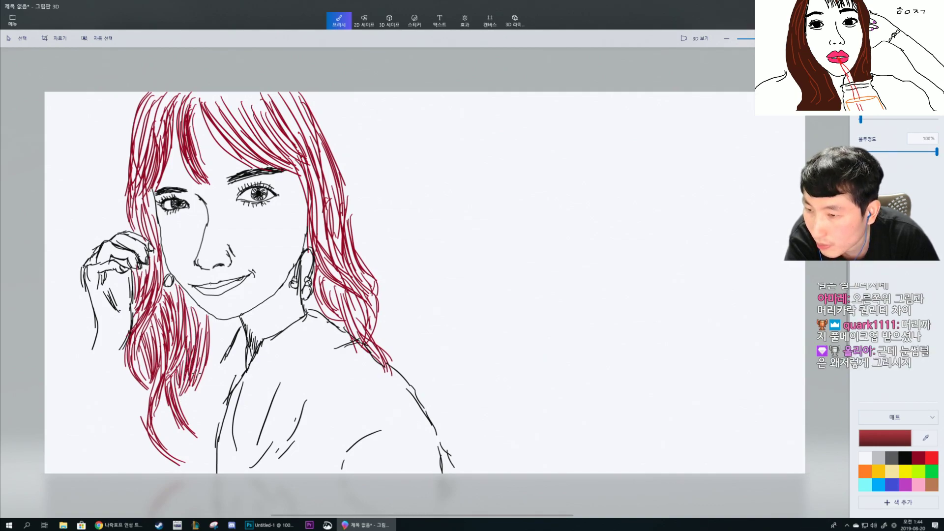
pyautogui.moveTo(211, 319); pyautogui.dragTo(196, 378)
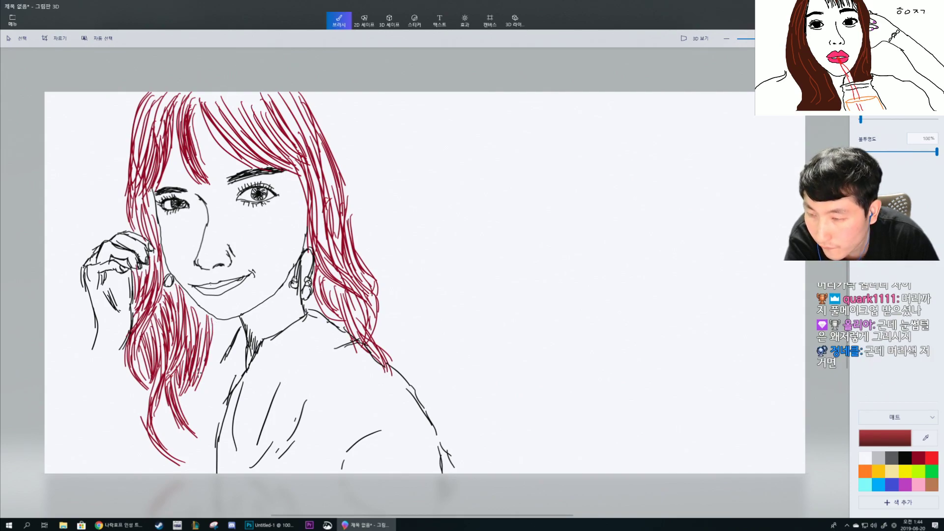
# Lengthen and thicken the hair below the chin with dark red strands, filling the gaps up to the jawline.
pyautogui.moveTo(209, 343); pyautogui.dragTo(186, 413)
pyautogui.moveTo(206, 354)
pyautogui.mouseDown()
pyautogui.moveTo(180, 406)
pyautogui.moveTo(189, 410)
pyautogui.mouseUp()
pyautogui.moveTo(219, 323); pyautogui.dragTo(201, 444)
pyautogui.moveTo(197, 386)
pyautogui.mouseDown()
pyautogui.moveTo(185, 431)
pyautogui.moveTo(207, 445)
pyautogui.moveTo(188, 406)
pyautogui.moveTo(192, 425)
pyautogui.mouseUp()
pyautogui.moveTo(203, 383); pyautogui.dragTo(198, 414)
pyautogui.moveTo(209, 371); pyautogui.dragTo(192, 406)
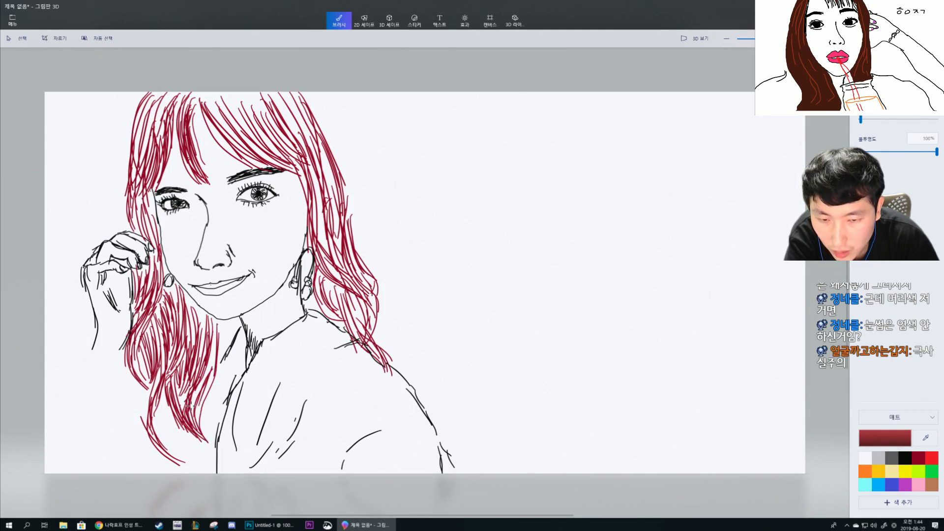
pyautogui.moveTo(207, 347); pyautogui.dragTo(192, 406)
pyautogui.moveTo(212, 329); pyautogui.dragTo(208, 367)
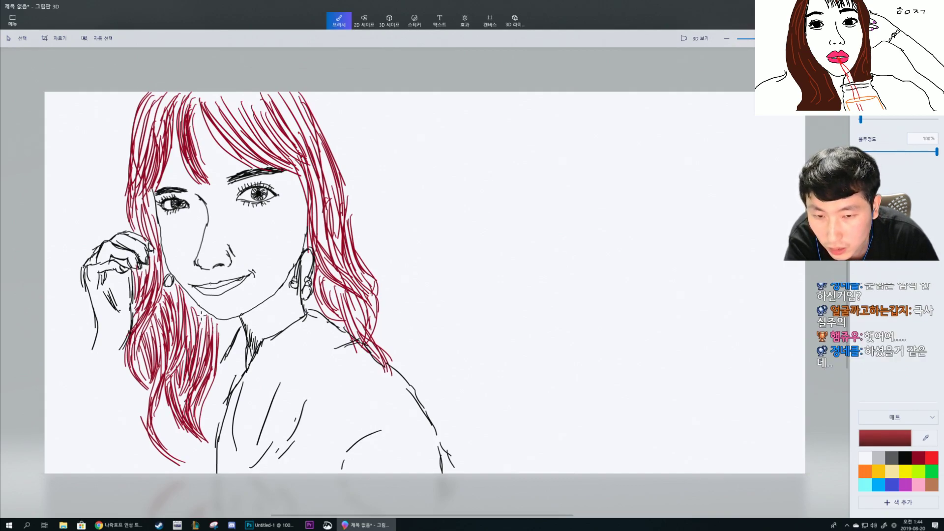
pyautogui.moveTo(195, 305)
pyautogui.mouseDown()
pyautogui.moveTo(203, 341)
pyautogui.moveTo(193, 319)
pyautogui.mouseUp()
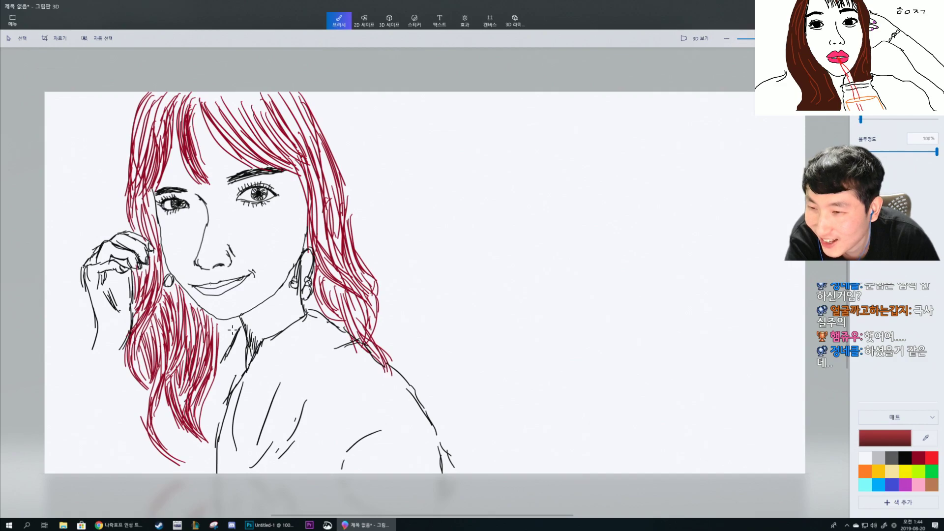
# Draw dark red strands between the chin and collar and along the clothing's front edge down to the canvas's lower edge.
pyautogui.moveTo(223, 320)
pyautogui.mouseDown()
pyautogui.moveTo(217, 359)
pyautogui.moveTo(224, 349)
pyautogui.mouseUp()
pyautogui.moveTo(235, 324); pyautogui.dragTo(209, 404)
pyautogui.moveTo(212, 388); pyautogui.dragTo(206, 426)
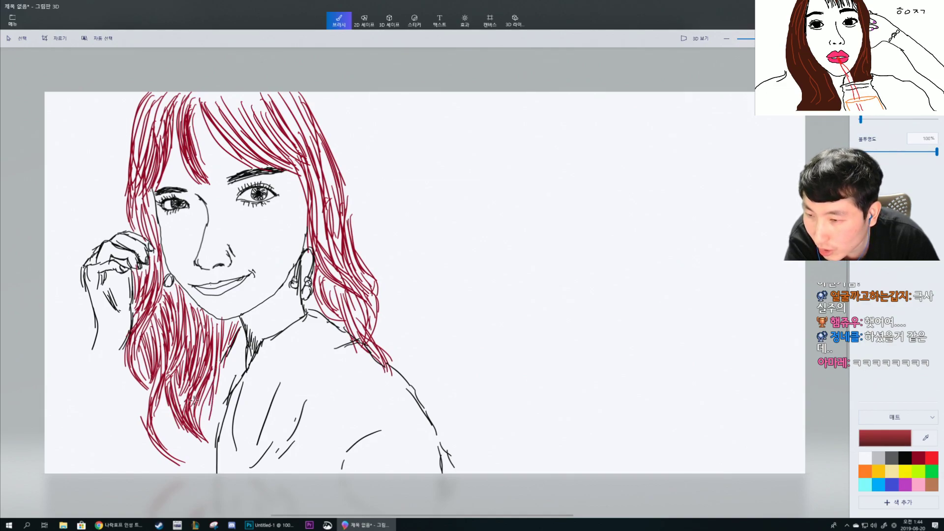
pyautogui.moveTo(220, 371); pyautogui.dragTo(211, 424)
pyautogui.moveTo(219, 388); pyautogui.dragTo(205, 458)
pyautogui.moveTo(219, 419); pyautogui.dragTo(209, 465)
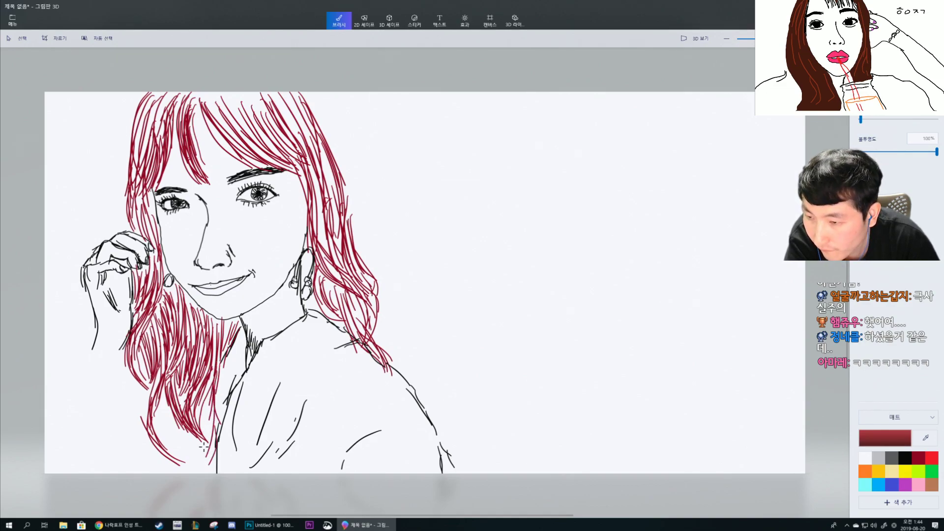
pyautogui.moveTo(212, 399)
pyautogui.mouseDown()
pyautogui.moveTo(202, 456)
pyautogui.moveTo(210, 447)
pyautogui.moveTo(210, 472)
pyautogui.mouseUp()
# Fill the gaps in the hair's lower tips with short dark red strands ending at the canvas's lower edge.
pyautogui.moveTo(170, 388); pyautogui.dragTo(181, 453)
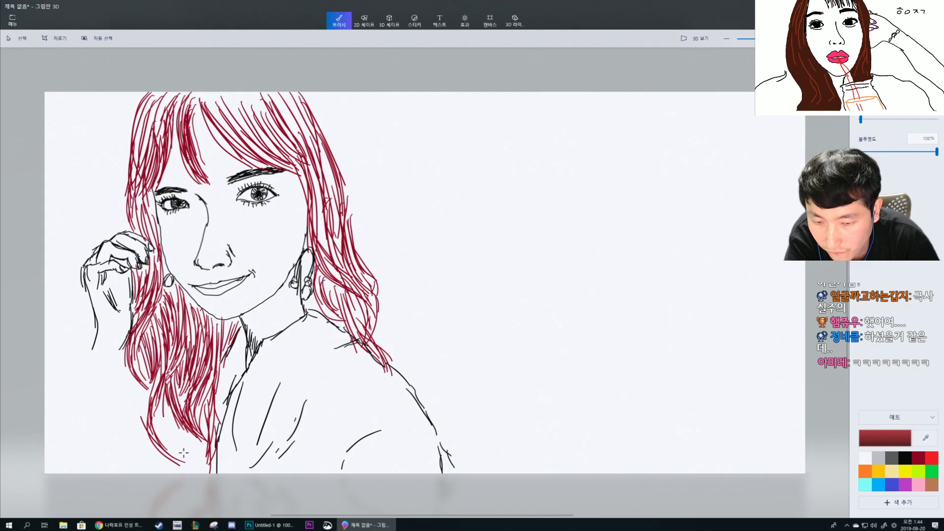
pyautogui.moveTo(162, 404); pyautogui.dragTo(193, 460)
pyautogui.moveTo(196, 426); pyautogui.dragTo(183, 461)
pyautogui.moveTo(198, 458)
pyautogui.mouseDown()
pyautogui.moveTo(187, 477)
pyautogui.moveTo(196, 473)
pyautogui.mouseUp()
pyautogui.moveTo(207, 436); pyautogui.dragTo(202, 465)
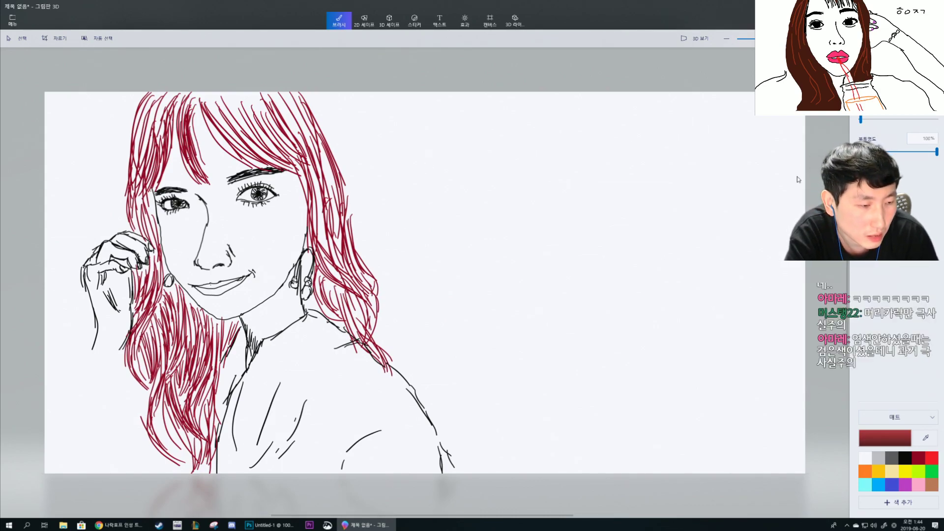
# Outline the raised arm's sleeve in black below the wrist, adding diagonal fabric folds down to the canvas's lower edge.
pyautogui.click(905, 458)
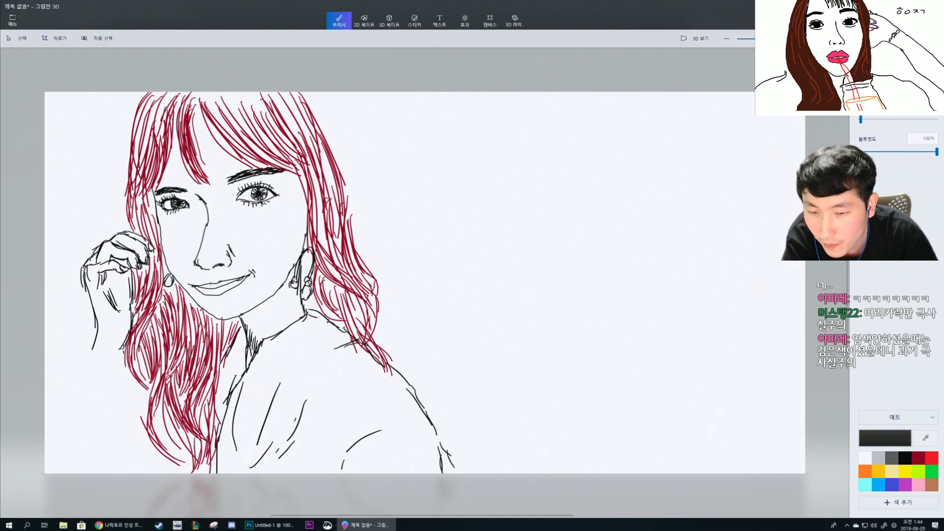
pyautogui.moveTo(125, 345); pyautogui.dragTo(103, 373)
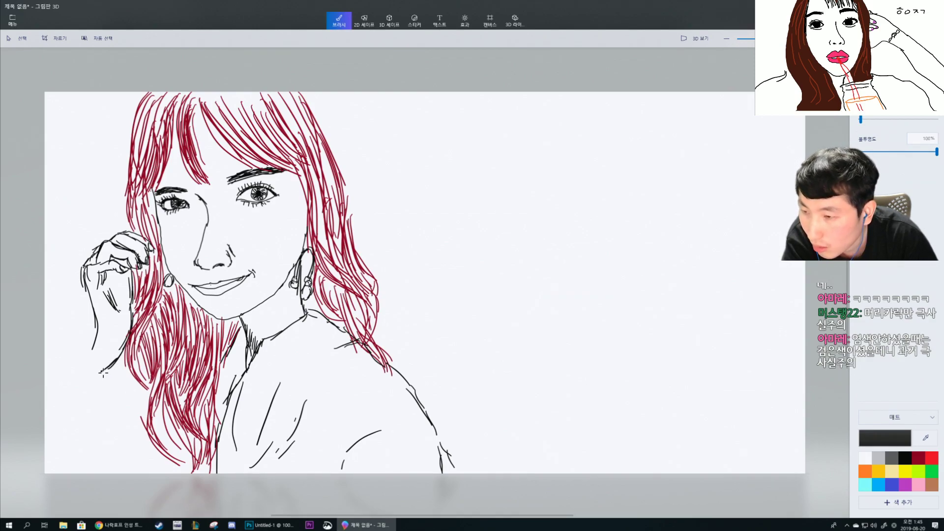
pyautogui.moveTo(117, 365)
pyautogui.mouseDown()
pyautogui.moveTo(89, 379)
pyautogui.moveTo(128, 372)
pyautogui.moveTo(166, 473)
pyautogui.mouseUp()
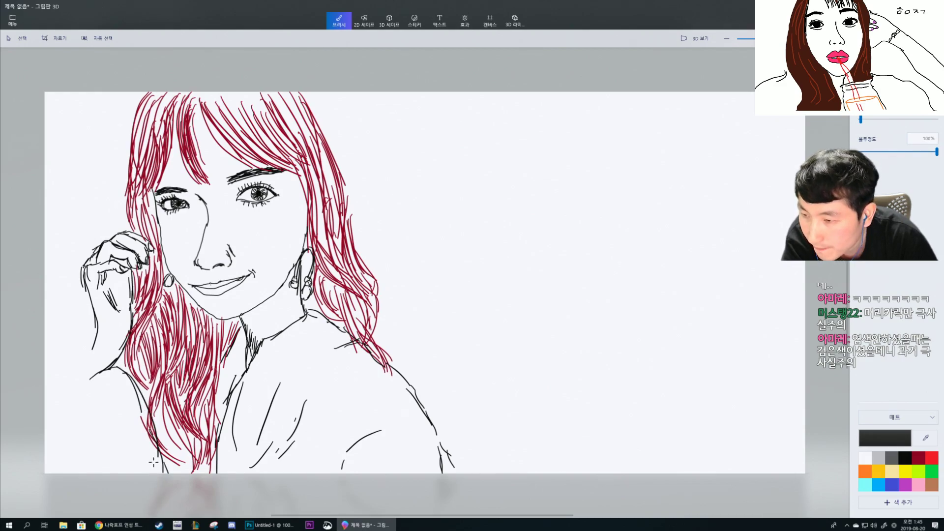
pyautogui.moveTo(111, 401)
pyautogui.mouseDown()
pyautogui.moveTo(92, 435)
pyautogui.moveTo(94, 458)
pyautogui.mouseUp()
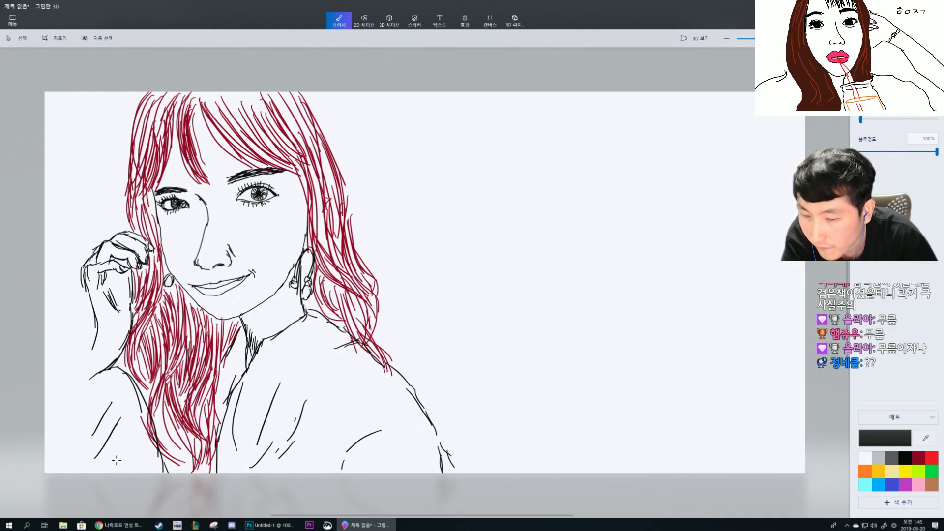
pyautogui.moveTo(140, 427); pyautogui.dragTo(106, 473)
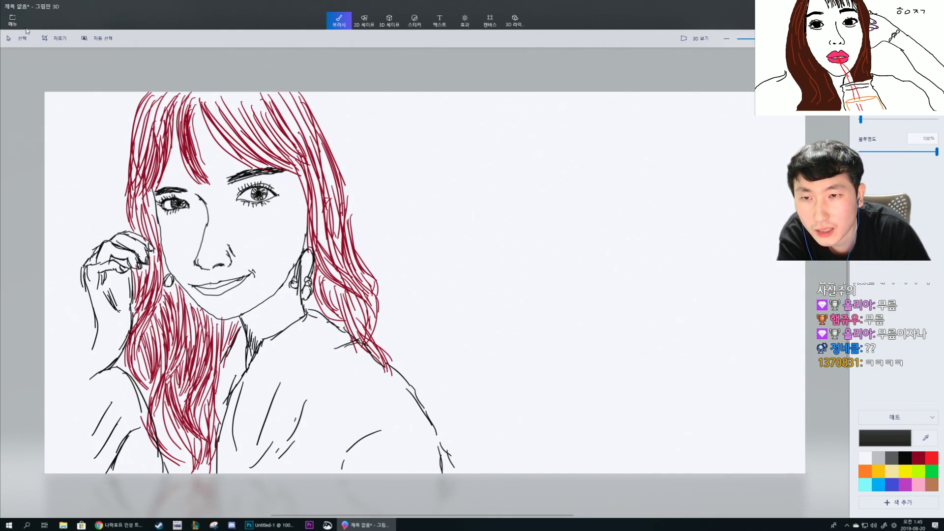
# Select the whole portrait and move it sideways so the raised arm meets the canvas's left edge.
pyautogui.click(17, 40)
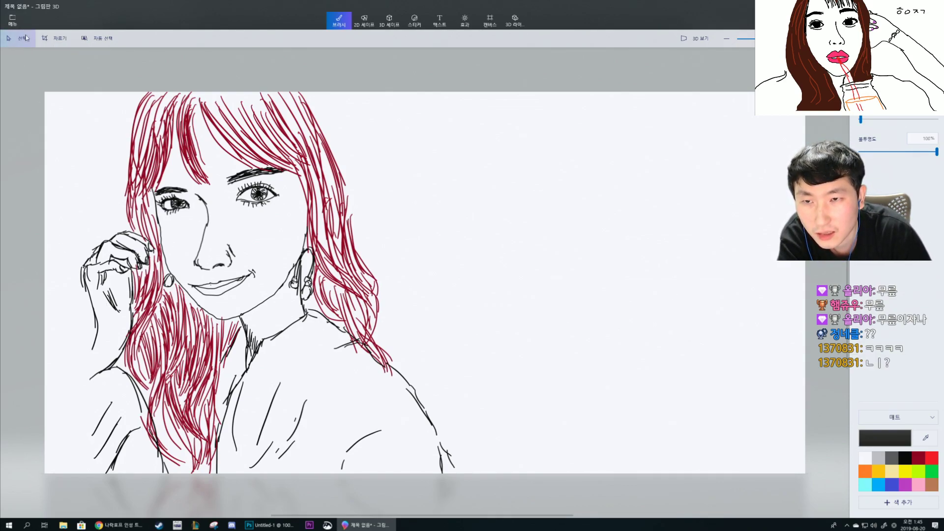
pyautogui.moveTo(75, 94); pyautogui.dragTo(485, 472)
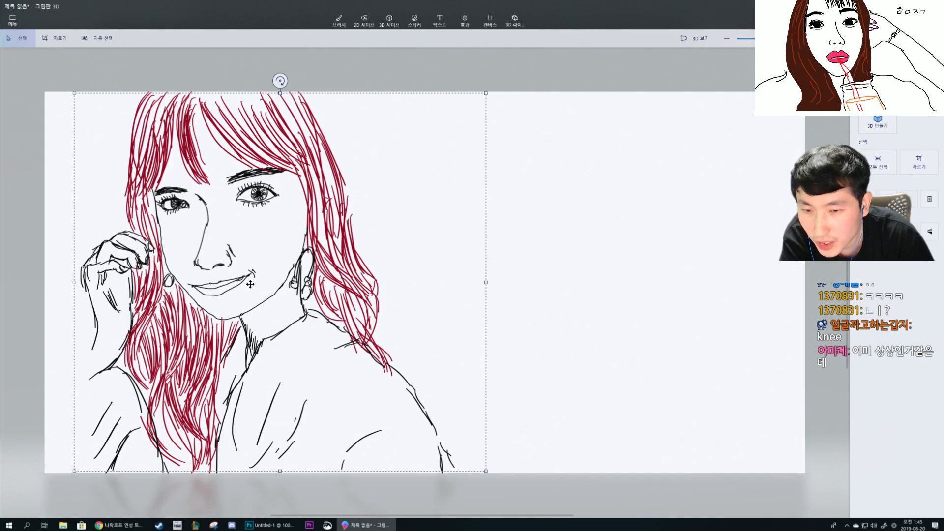
pyautogui.moveTo(323, 293); pyautogui.dragTo(284, 297)
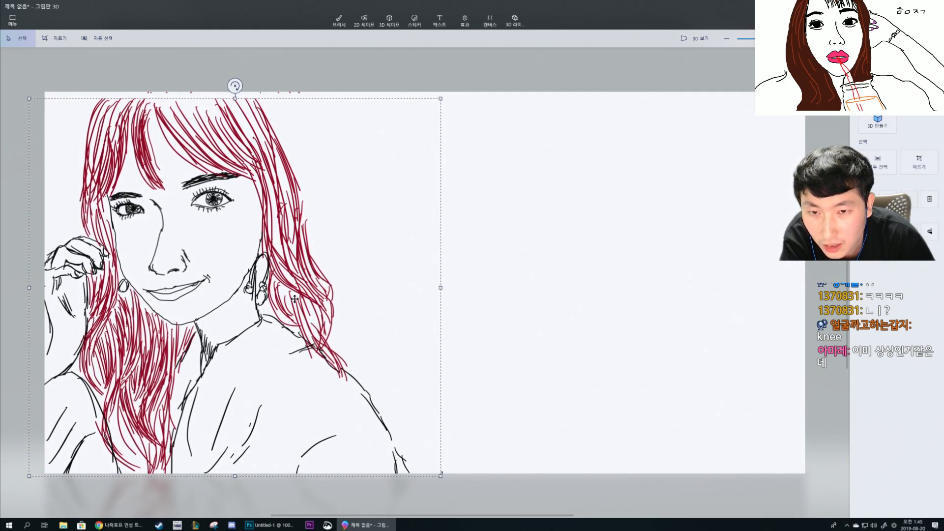
pyautogui.moveTo(311, 312); pyautogui.dragTo(310, 308)
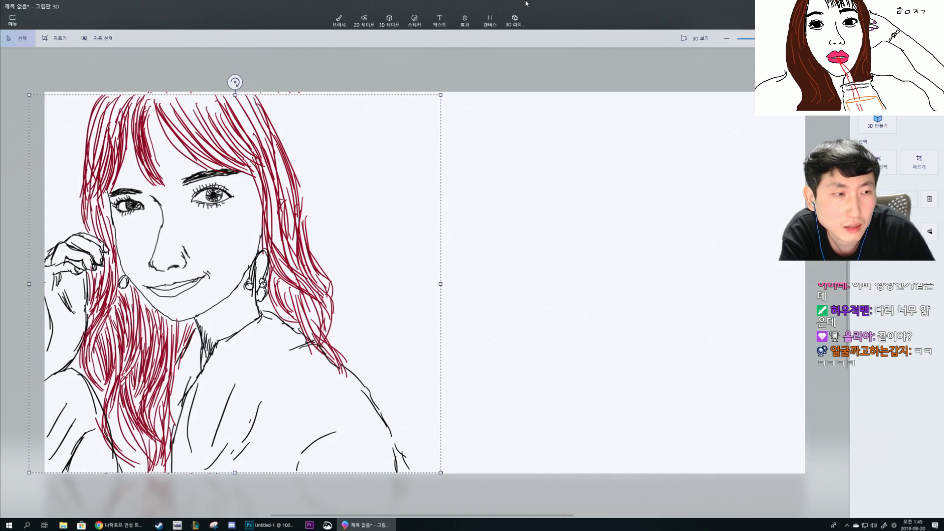
# Finish the lower outline of the far sleeve in black and extend the hair over the shoulder with dark red strands.
pyautogui.click(337, 22)
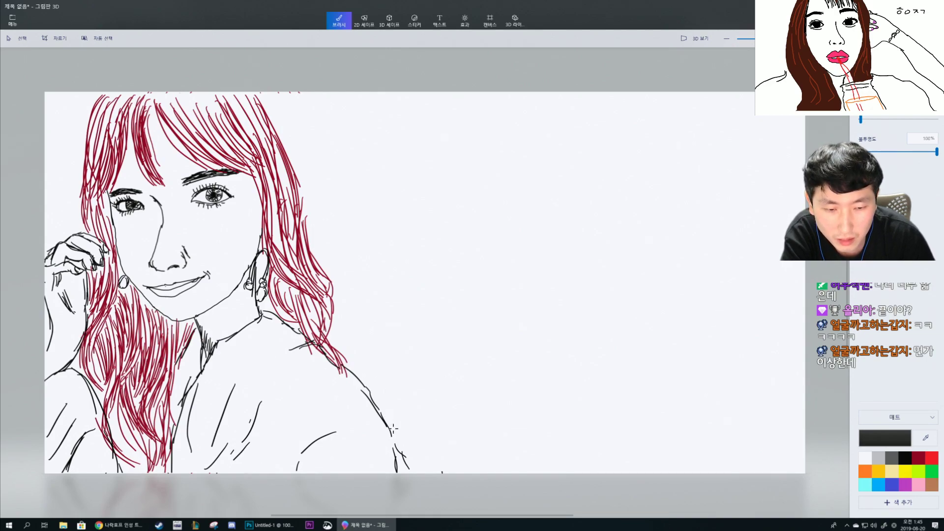
pyautogui.moveTo(388, 424)
pyautogui.mouseDown()
pyautogui.moveTo(402, 472)
pyautogui.moveTo(408, 466)
pyautogui.mouseUp()
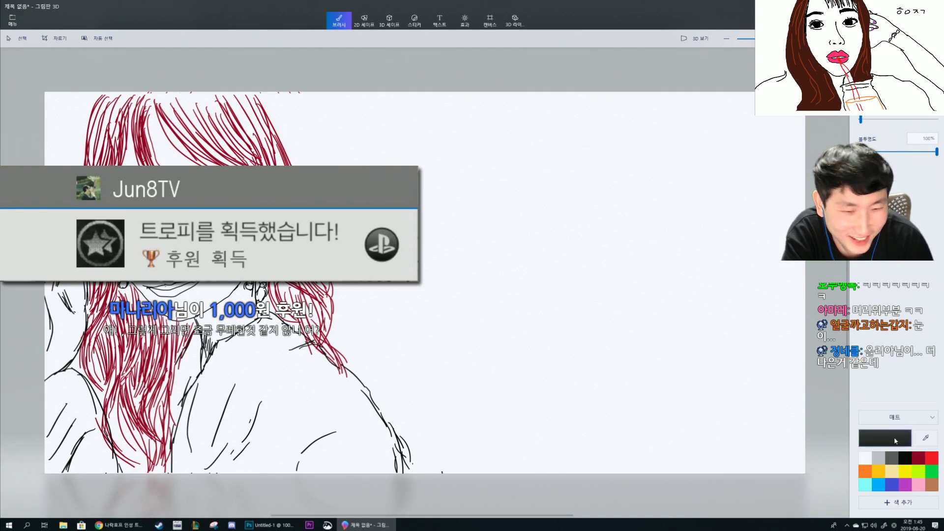
pyautogui.moveTo(316, 320)
pyautogui.mouseDown()
pyautogui.moveTo(369, 390)
pyautogui.moveTo(344, 331)
pyautogui.moveTo(380, 392)
pyautogui.moveTo(346, 355)
pyautogui.moveTo(379, 409)
pyautogui.mouseUp()
pyautogui.click(917, 458)
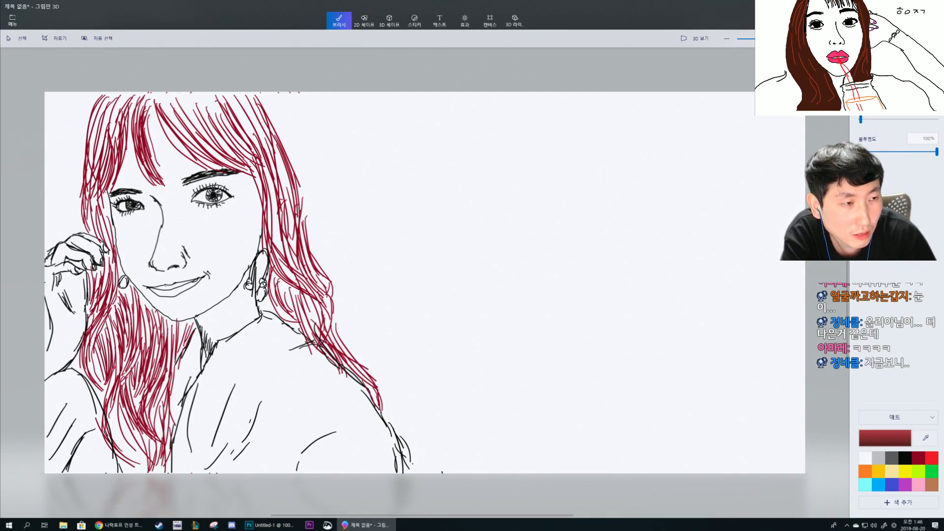
pyautogui.click(900, 454)
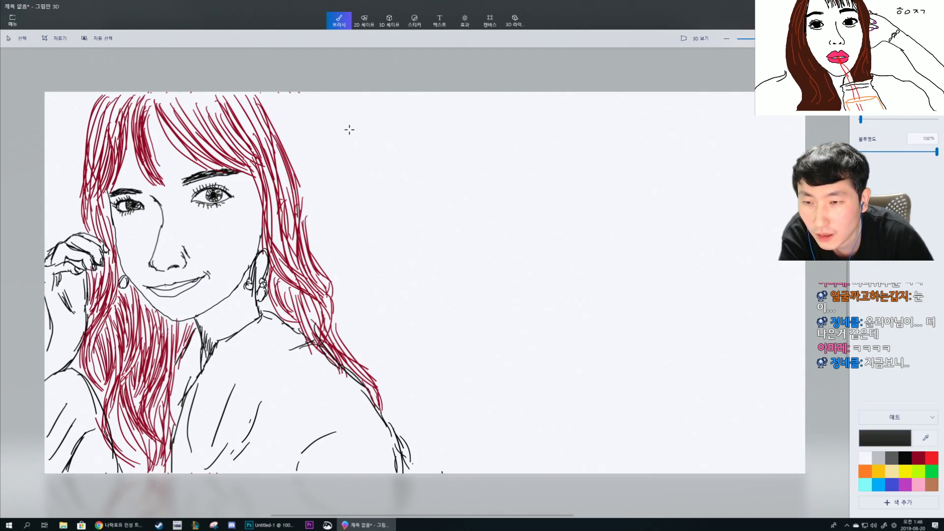
pyautogui.moveTo(372, 95); pyautogui.dragTo(343, 188)
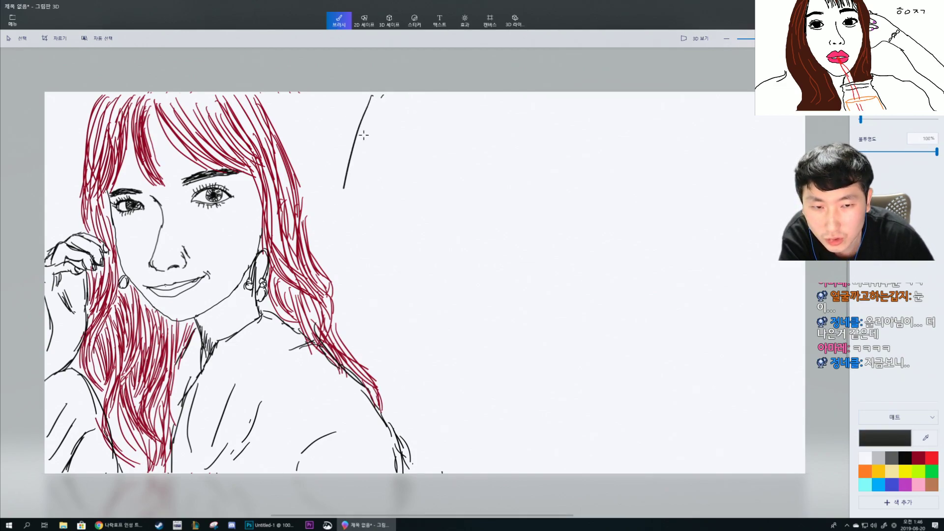
pyautogui.moveTo(383, 96); pyautogui.dragTo(321, 273)
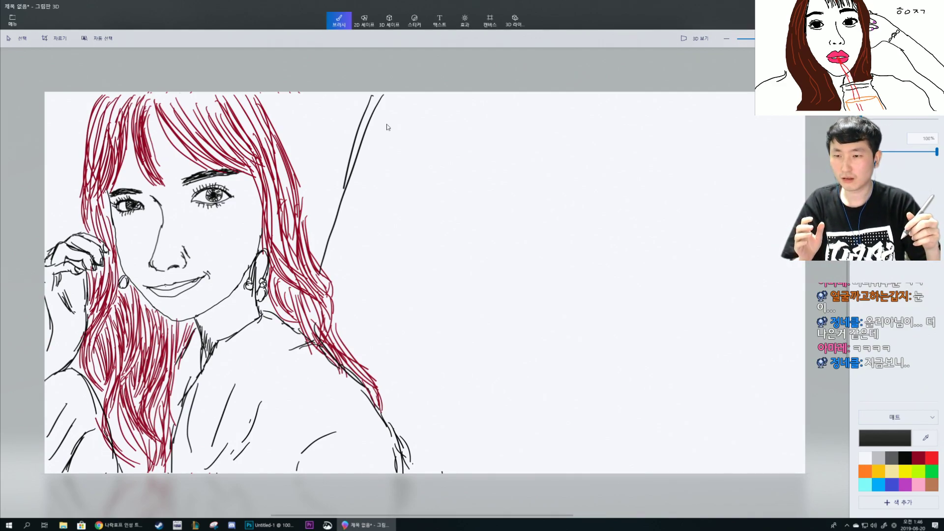
pyautogui.hotkey('ctrl', 'z')
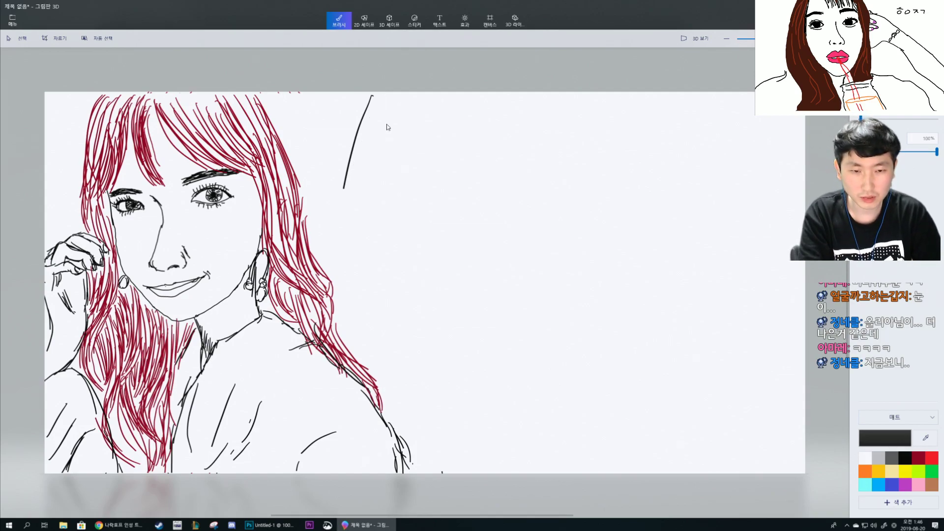
pyautogui.hotkey('ctrl', 'z')
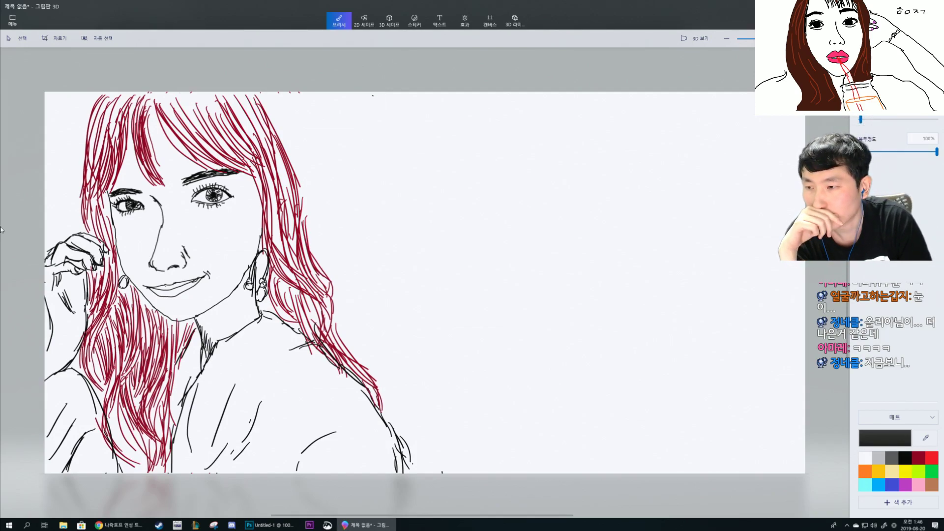
# Select the whole portrait and rotate it slightly clockwise, by about 12 degrees.
pyautogui.click(22, 43)
pyautogui.moveTo(35, 84); pyautogui.dragTo(421, 474)
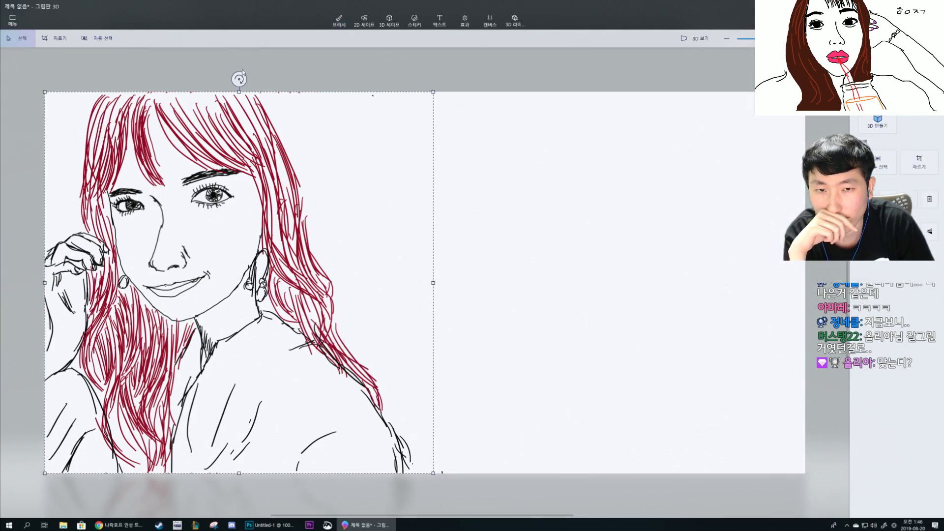
pyautogui.press('Escape')
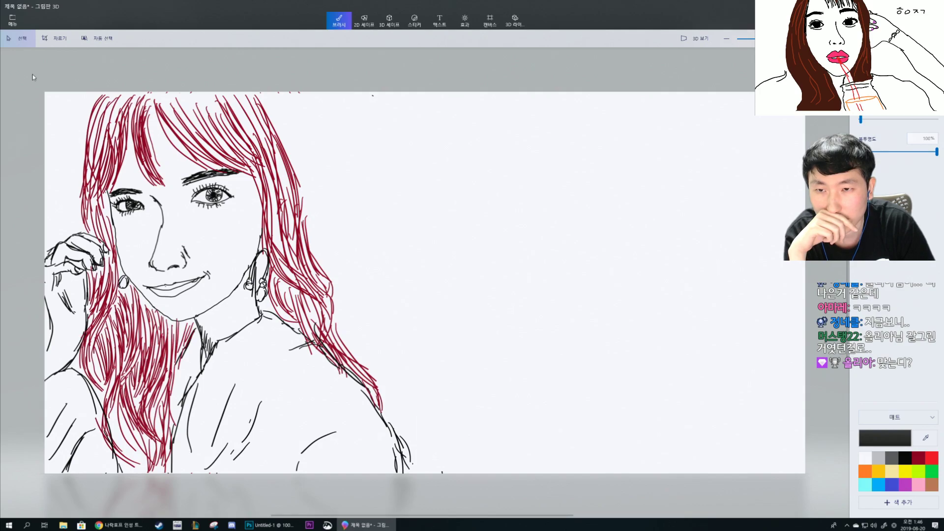
pyautogui.moveTo(32, 75); pyautogui.dragTo(437, 473)
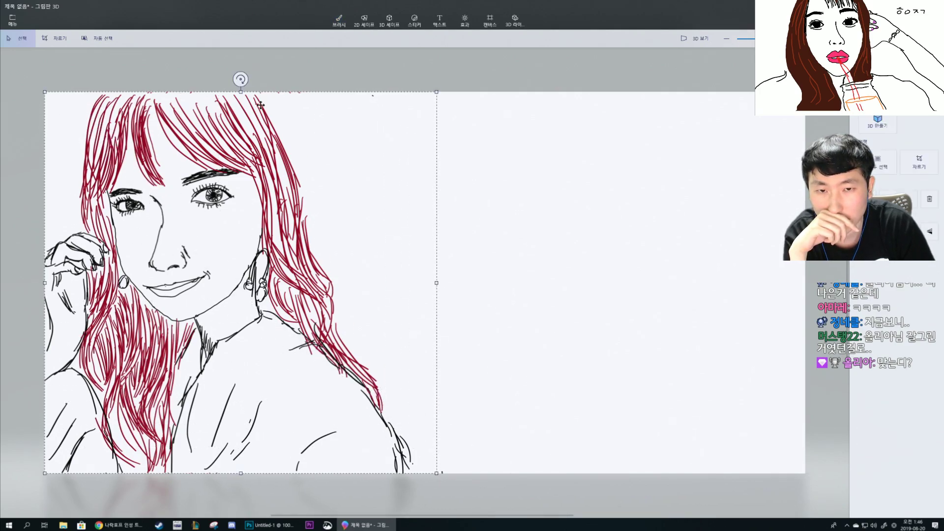
pyautogui.moveTo(240, 79); pyautogui.dragTo(275, 97)
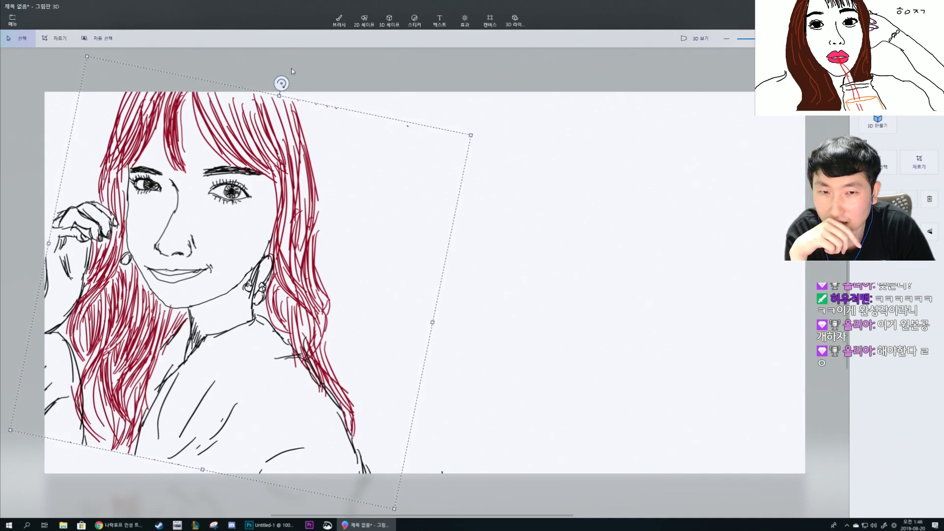
pyautogui.click(292, 71)
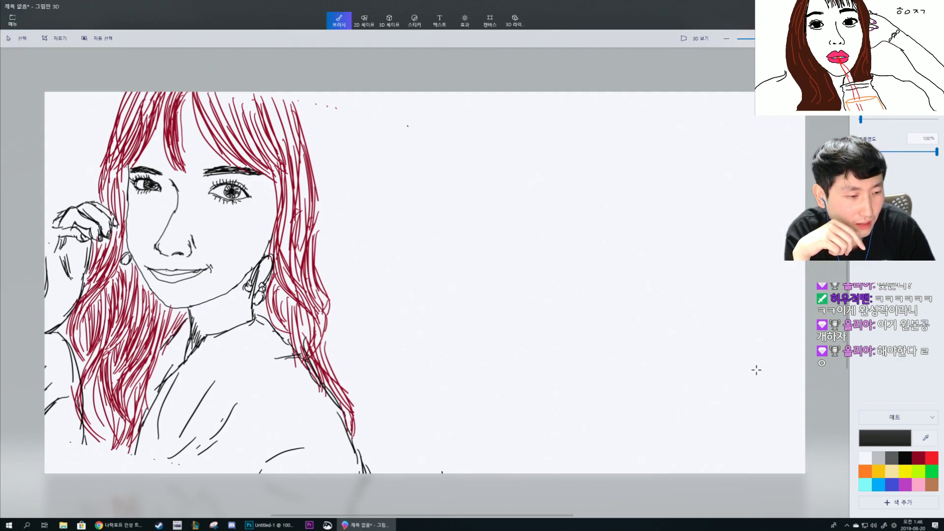
# Extend the sleeve and clothing front in black to the canvas's lower edge, and thicken the hair around the forehead with dark red strands.
pyautogui.click(909, 462)
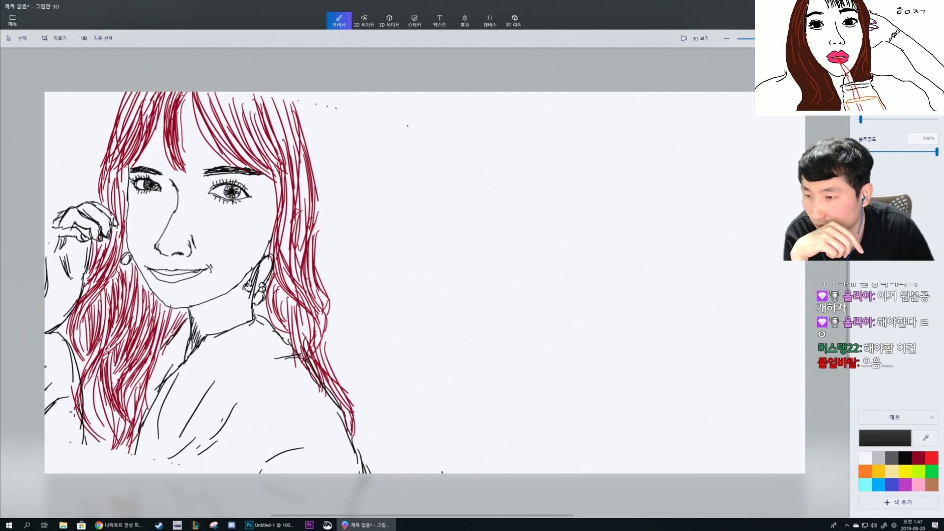
pyautogui.moveTo(83, 420)
pyautogui.mouseDown()
pyautogui.moveTo(97, 469)
pyautogui.moveTo(91, 457)
pyautogui.mouseUp()
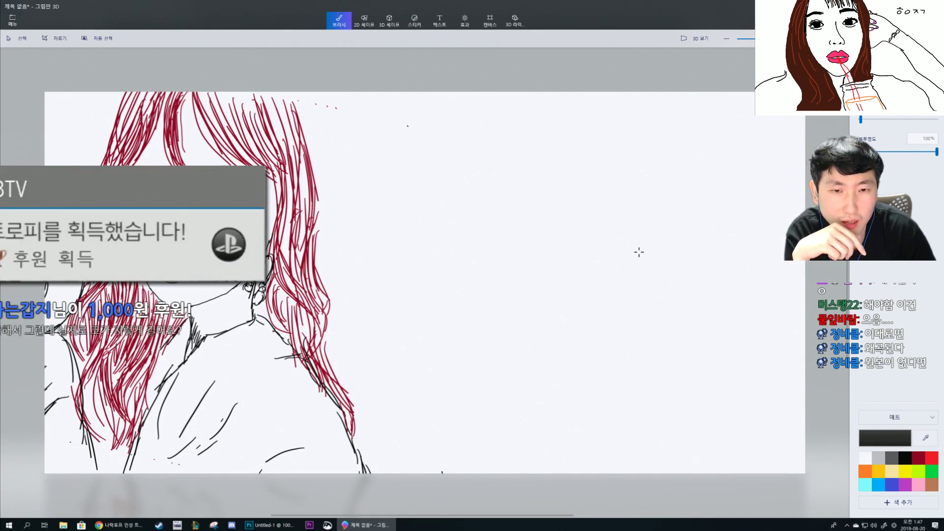
pyautogui.click(917, 457)
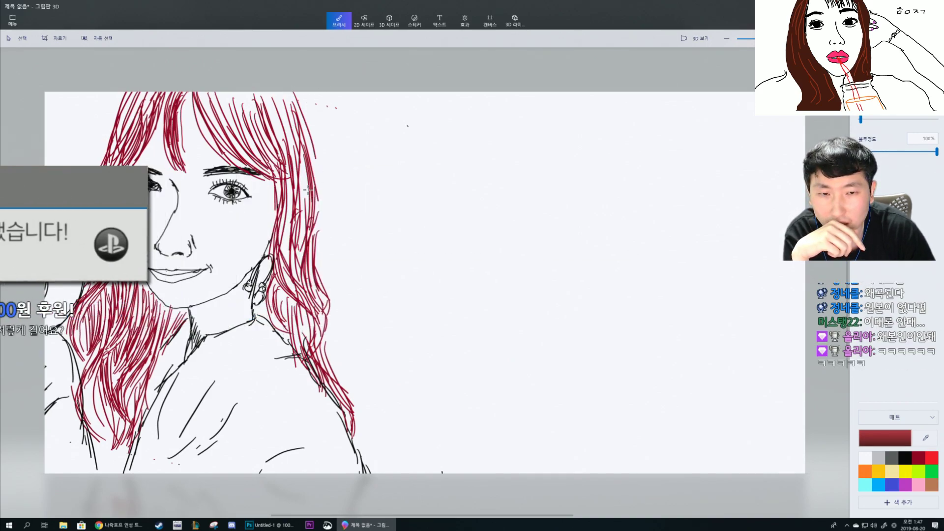
pyautogui.moveTo(273, 130); pyautogui.dragTo(284, 167)
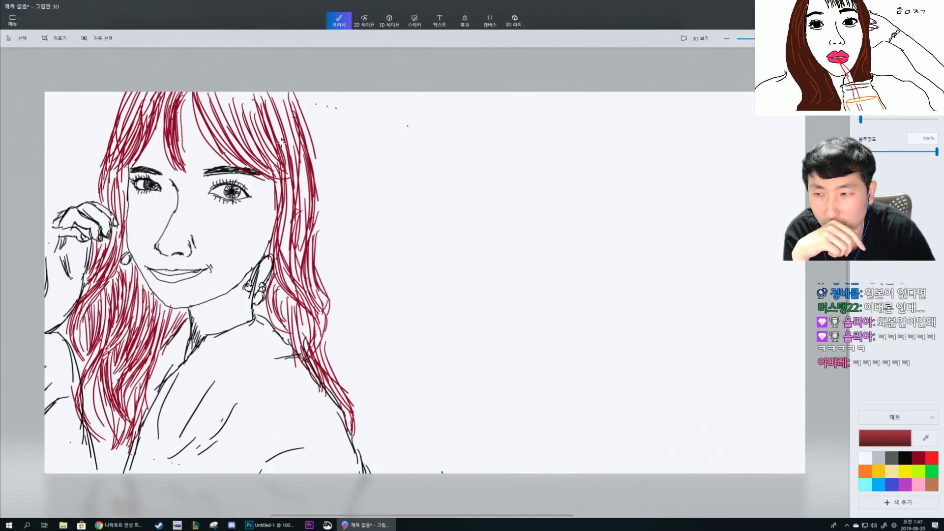
pyautogui.moveTo(278, 103); pyautogui.dragTo(295, 165)
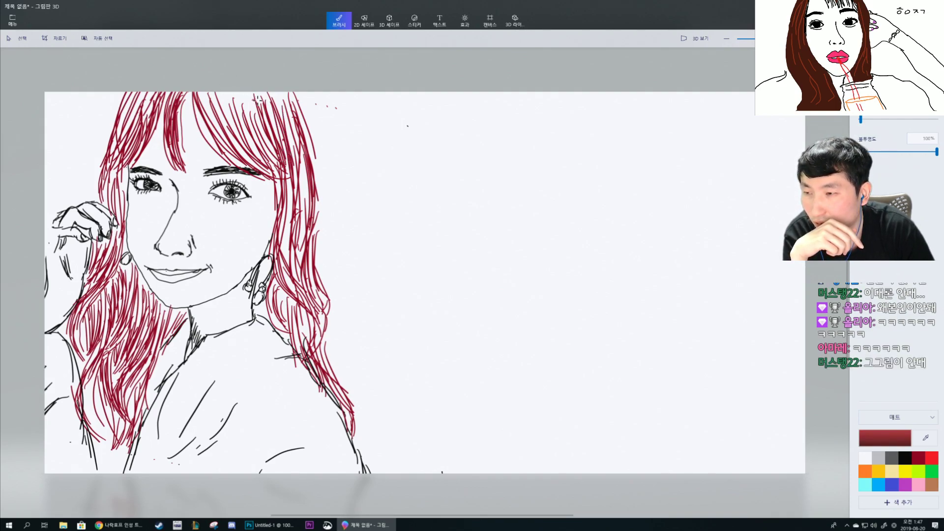
pyautogui.moveTo(224, 95)
pyautogui.mouseDown()
pyautogui.moveTo(241, 133)
pyautogui.moveTo(256, 133)
pyautogui.mouseUp()
pyautogui.moveTo(255, 117); pyautogui.dragTo(264, 137)
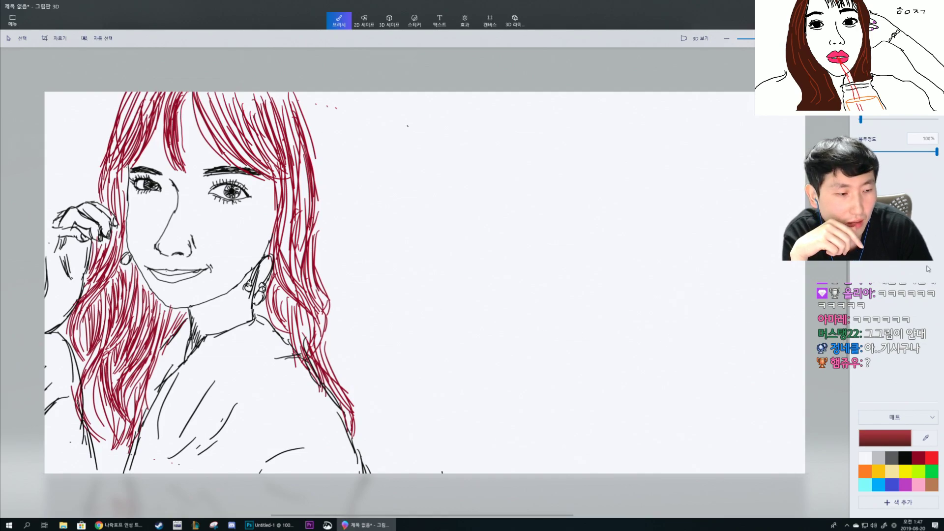
# Draw a hanging lamp in black beside the hair, with a slanted cord and a flared shade with lengthwise ribs.
pyautogui.click(904, 458)
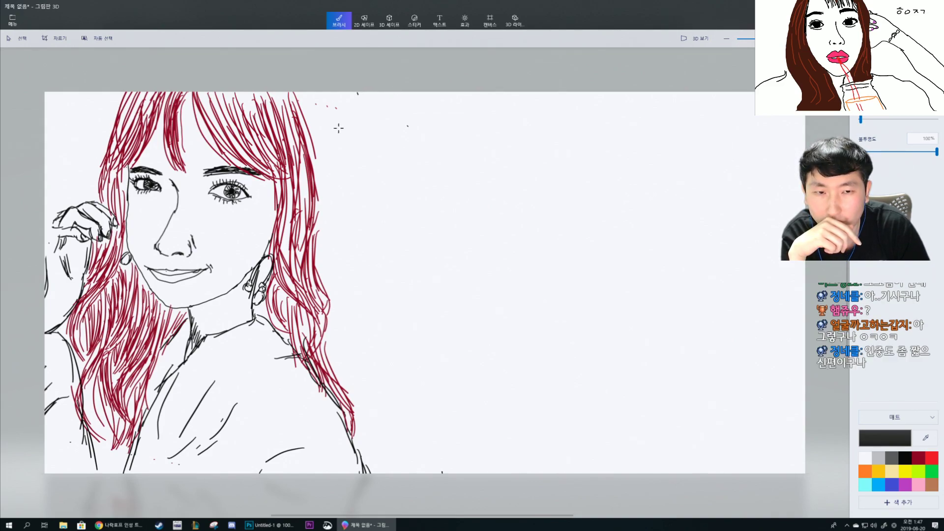
pyautogui.moveTo(358, 93); pyautogui.dragTo(328, 147)
pyautogui.hotkey('ctrl', 'z')
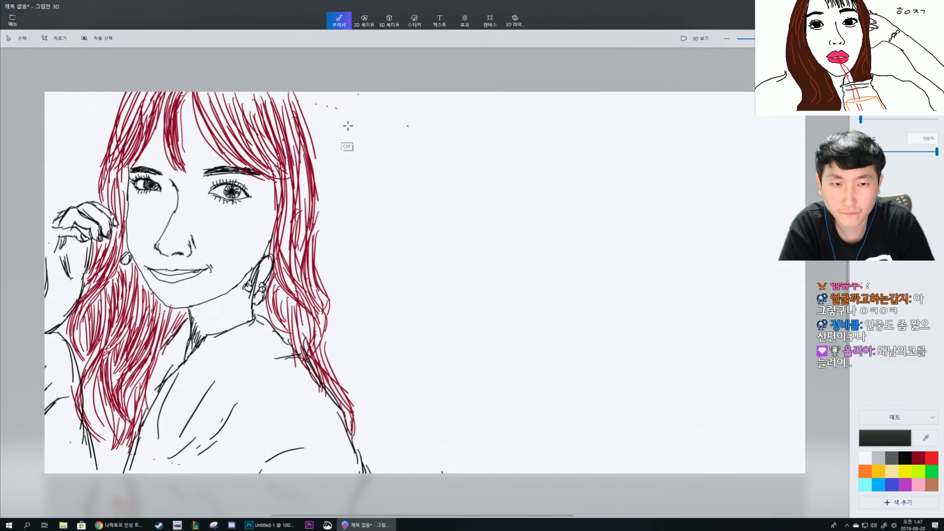
pyautogui.moveTo(377, 92)
pyautogui.mouseDown()
pyautogui.moveTo(347, 147)
pyautogui.moveTo(355, 153)
pyautogui.moveTo(306, 171)
pyautogui.moveTo(316, 166)
pyautogui.moveTo(311, 189)
pyautogui.mouseUp()
pyautogui.moveTo(340, 147)
pyautogui.mouseDown()
pyautogui.moveTo(321, 198)
pyautogui.moveTo(345, 155)
pyautogui.moveTo(336, 200)
pyautogui.moveTo(355, 161)
pyautogui.moveTo(350, 202)
pyautogui.mouseUp()
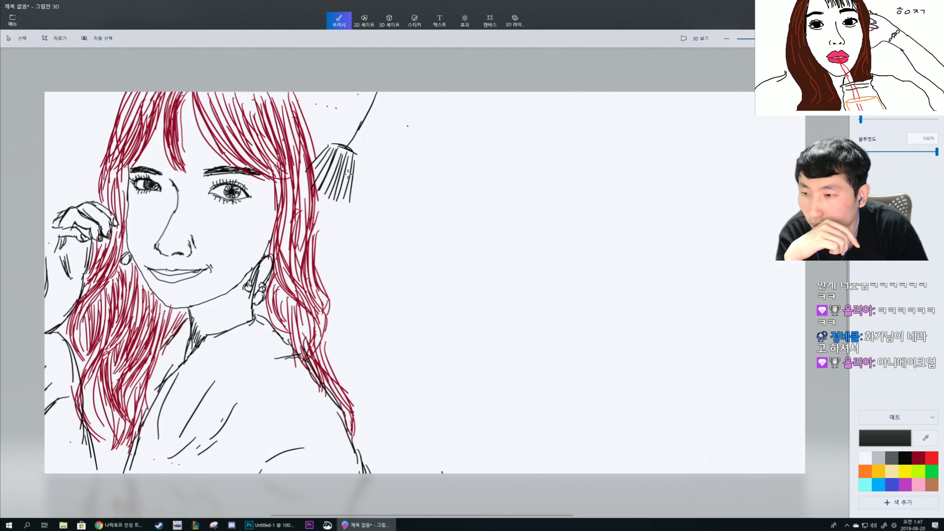
pyautogui.moveTo(356, 150); pyautogui.dragTo(349, 199)
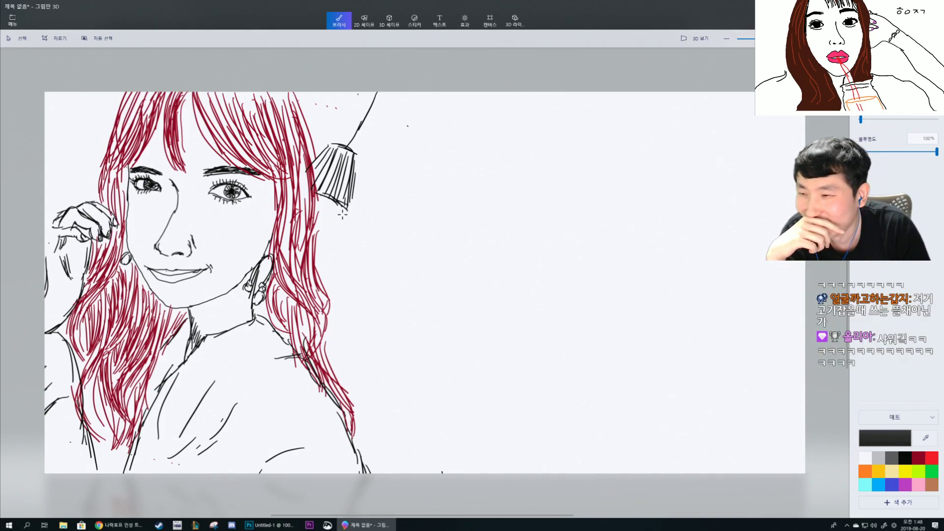
# Add a tapered lower section beneath the lamp shade in black, filled with short slanted hatching.
pyautogui.moveTo(347, 210)
pyautogui.mouseDown()
pyautogui.moveTo(317, 241)
pyautogui.moveTo(319, 233)
pyautogui.mouseUp()
pyautogui.moveTo(331, 214); pyautogui.dragTo(323, 228)
pyautogui.moveTo(333, 204); pyautogui.dragTo(320, 223)
pyautogui.moveTo(328, 202); pyautogui.dragTo(318, 221)
pyautogui.moveTo(322, 202); pyautogui.dragTo(318, 217)
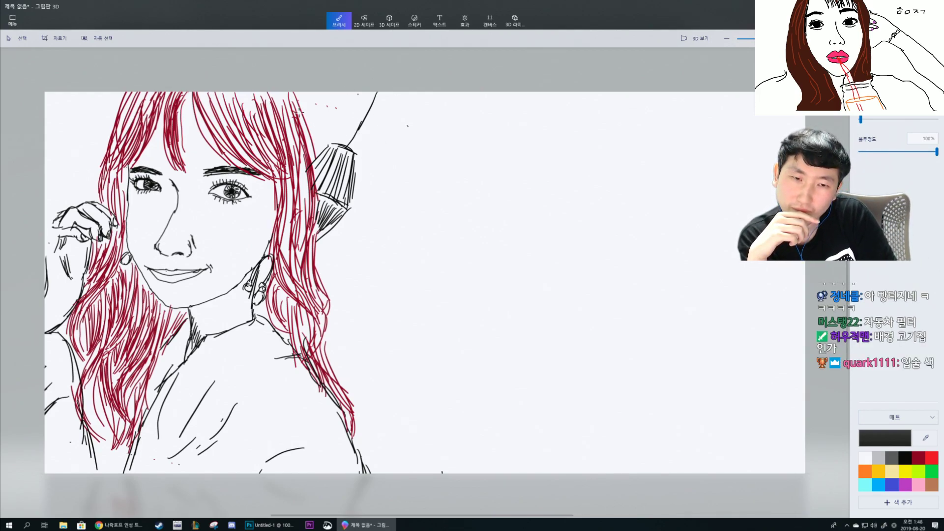
pyautogui.moveTo(303, 116); pyautogui.dragTo(420, 179)
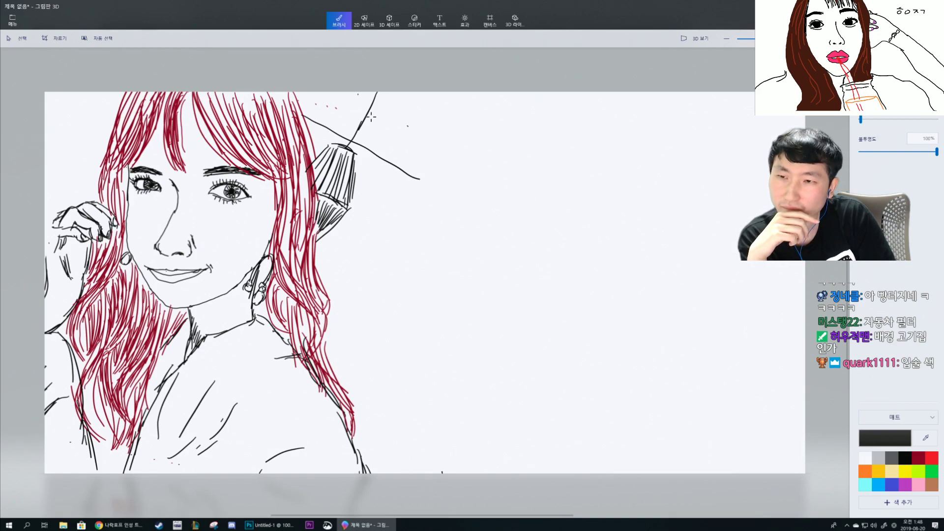
pyautogui.hotkey('ctrl', 'z')
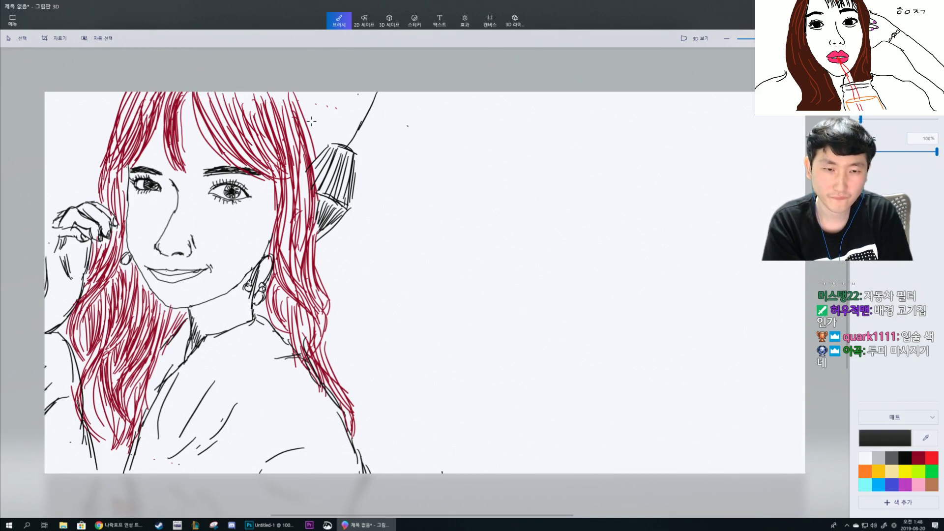
pyautogui.moveTo(304, 119); pyautogui.dragTo(440, 172)
pyautogui.hotkey('ctrl', 'z')
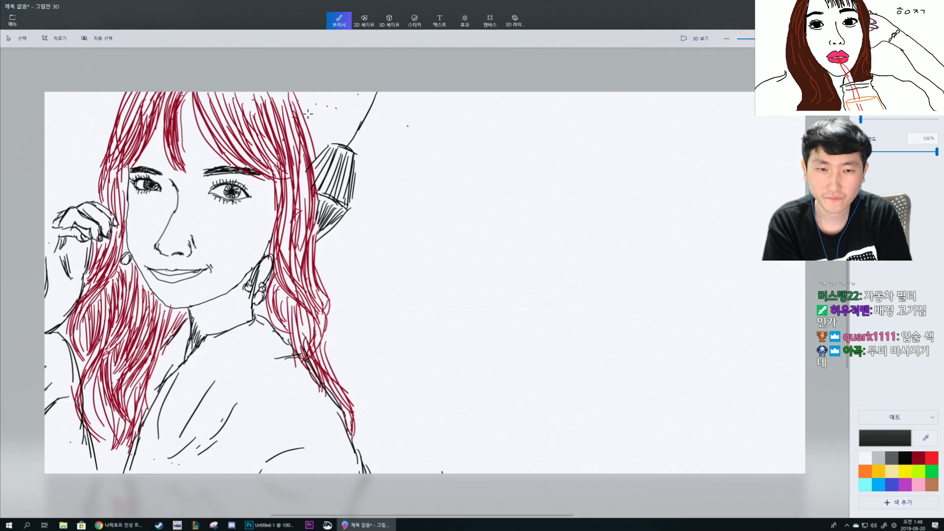
pyautogui.moveTo(310, 116); pyautogui.dragTo(422, 180)
pyautogui.hotkey('ctrl', 'z')
# Draw slanted black background beams behind the lamp's cord, ending at a vertical wall line that runs the canvas's full height.
pyautogui.moveTo(307, 119); pyautogui.dragTo(439, 162)
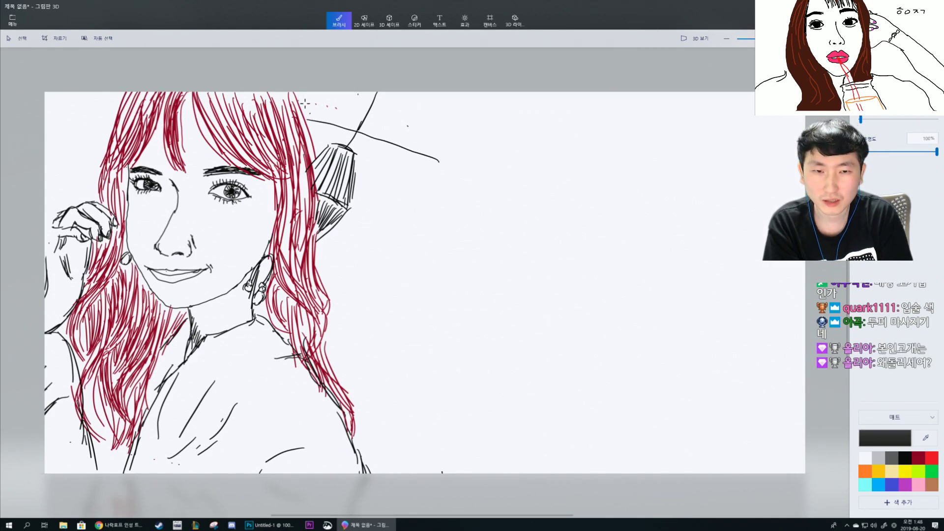
pyautogui.moveTo(378, 137); pyautogui.dragTo(444, 162)
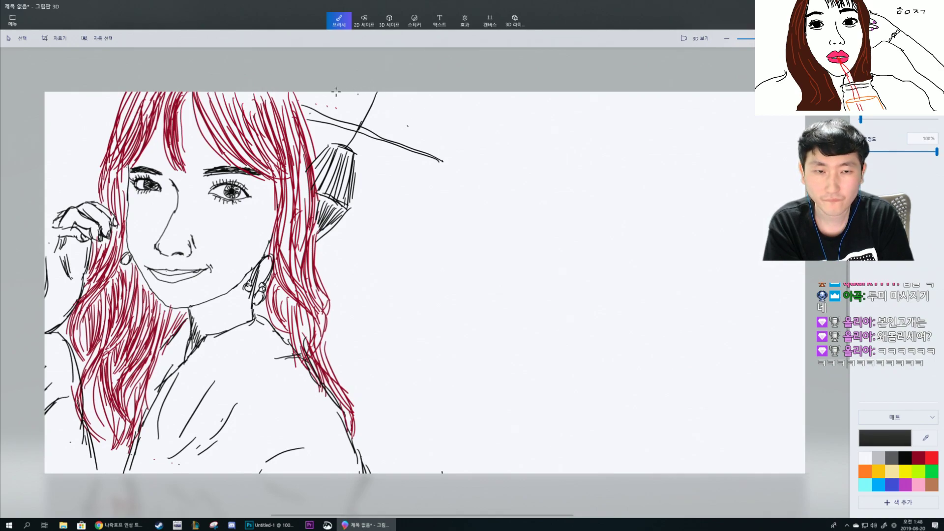
pyautogui.moveTo(336, 91); pyautogui.dragTo(439, 133)
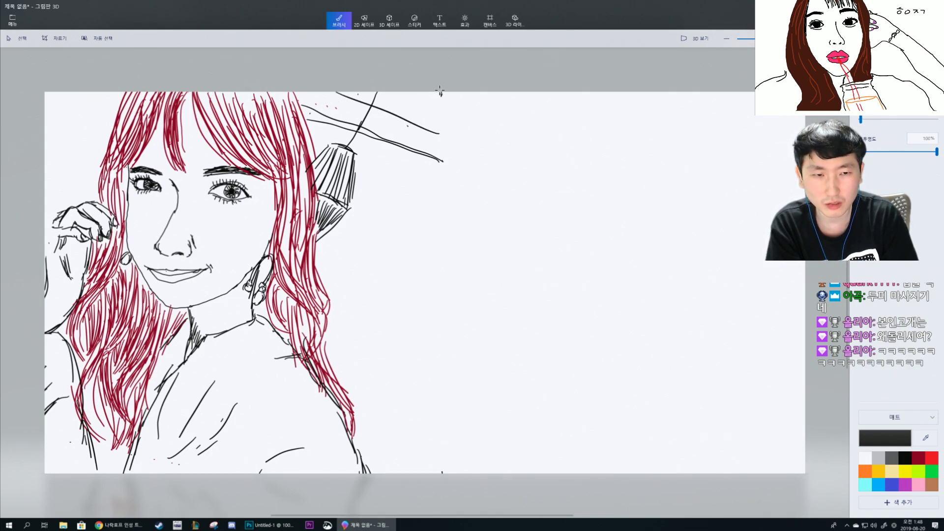
pyautogui.moveTo(440, 92); pyautogui.dragTo(430, 188)
pyautogui.moveTo(441, 94); pyautogui.dragTo(458, 469)
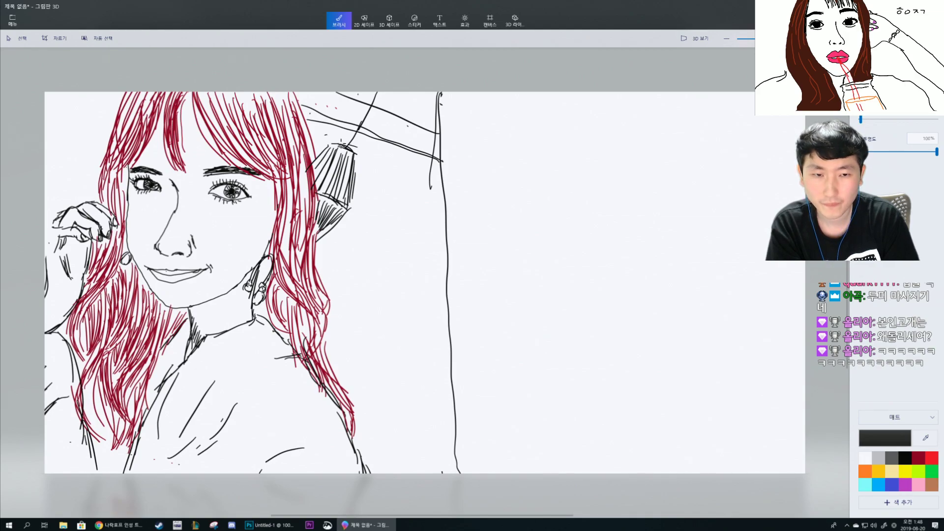
# Draw long slanted black beam lines from beneath the ceiling beams down towards the shoulder, between the lamp and the vertical wall line.
pyautogui.moveTo(317, 134)
pyautogui.mouseDown()
pyautogui.moveTo(433, 175)
pyautogui.moveTo(410, 211)
pyautogui.mouseUp()
pyautogui.moveTo(429, 177); pyautogui.dragTo(397, 251)
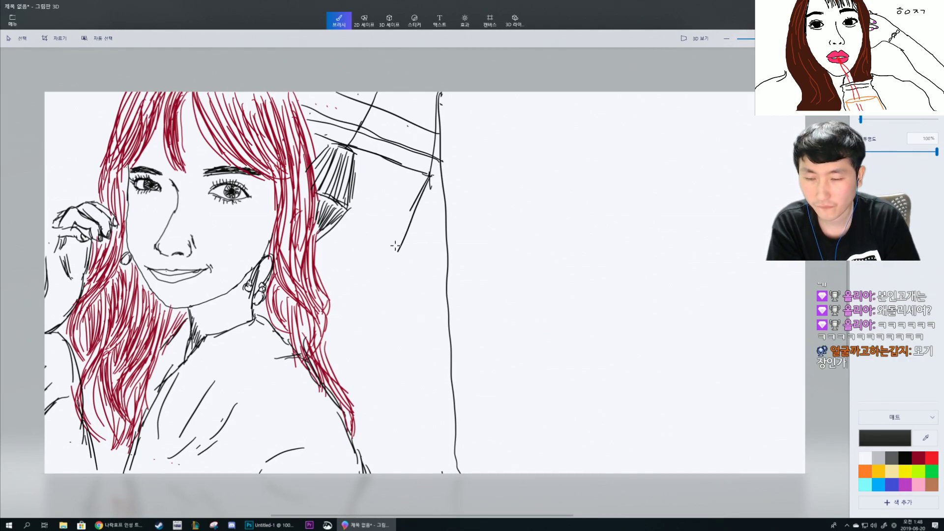
pyautogui.moveTo(439, 182); pyautogui.dragTo(397, 271)
pyautogui.moveTo(420, 216); pyautogui.dragTo(335, 400)
pyautogui.moveTo(451, 242); pyautogui.dragTo(364, 400)
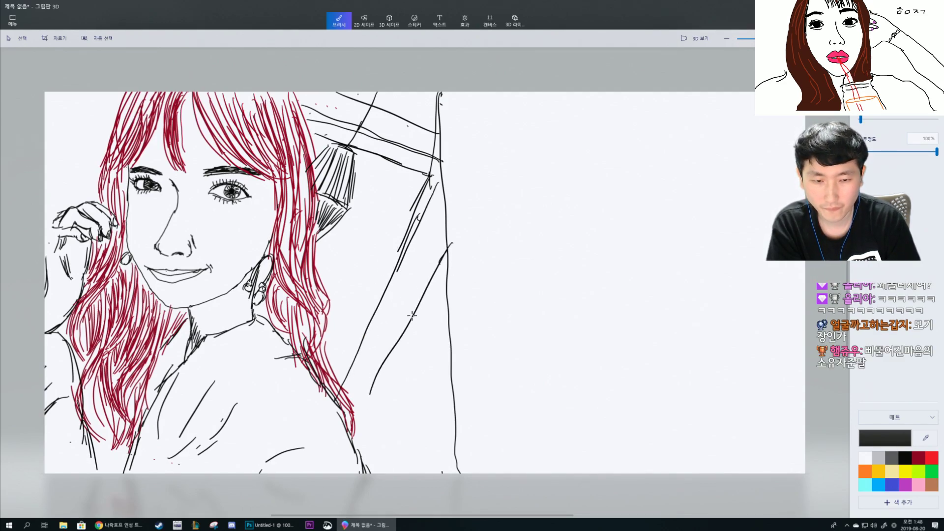
pyautogui.moveTo(416, 315); pyautogui.dragTo(357, 435)
# Fill the gap between the slanted beam and the vertical wall line with rows of staggered black bricks.
pyautogui.moveTo(454, 279)
pyautogui.mouseDown()
pyautogui.moveTo(442, 274)
pyautogui.moveTo(449, 292)
pyautogui.moveTo(439, 298)
pyautogui.mouseUp()
pyautogui.moveTo(447, 289)
pyautogui.mouseDown()
pyautogui.moveTo(421, 306)
pyautogui.moveTo(433, 296)
pyautogui.moveTo(428, 309)
pyautogui.moveTo(448, 318)
pyautogui.moveTo(414, 317)
pyautogui.moveTo(433, 324)
pyautogui.moveTo(414, 334)
pyautogui.mouseUp()
pyautogui.moveTo(414, 334); pyautogui.dragTo(437, 344)
pyautogui.moveTo(438, 343)
pyautogui.mouseDown()
pyautogui.moveTo(447, 350)
pyautogui.moveTo(417, 350)
pyautogui.mouseUp()
pyautogui.moveTo(417, 349)
pyautogui.mouseDown()
pyautogui.moveTo(449, 363)
pyautogui.moveTo(440, 352)
pyautogui.moveTo(398, 373)
pyautogui.mouseUp()
pyautogui.moveTo(398, 373); pyautogui.dragTo(426, 379)
pyautogui.moveTo(426, 379)
pyautogui.mouseDown()
pyautogui.moveTo(451, 391)
pyautogui.moveTo(412, 379)
pyautogui.moveTo(431, 402)
pyautogui.moveTo(441, 387)
pyautogui.mouseUp()
# Undo the lowest brick rows and draw a narrow slanted slot with dark shading beneath the remaining bricks.
pyautogui.hotkey('ctrl', 'z')
pyautogui.hotkey('ctrl', 'z')
pyautogui.hotkey('ctrl', 'z')
pyautogui.hotkey('ctrl', 'z')
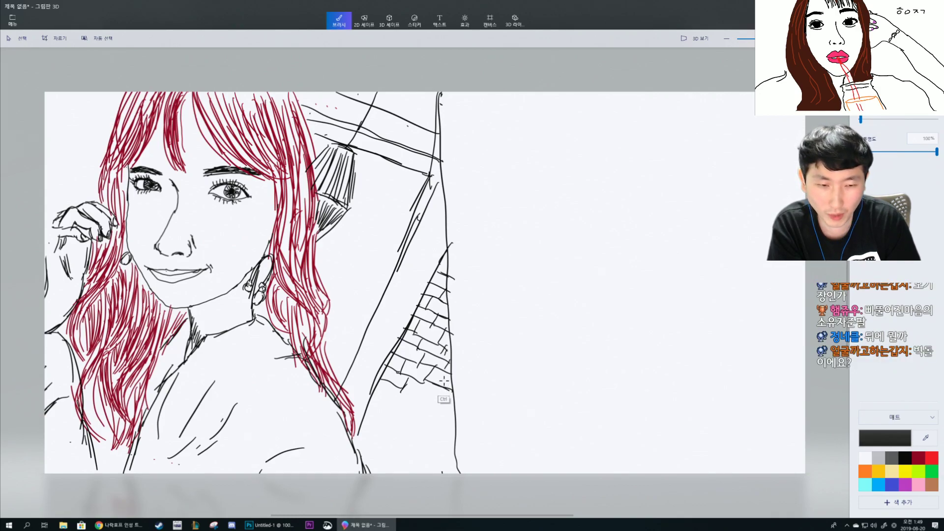
pyautogui.hotkey('ctrl', 'z')
pyautogui.hotkey('ctrl', 'z')
pyautogui.hotkey('ctrl', 'z')
pyautogui.hotkey('ctrl', 'z')
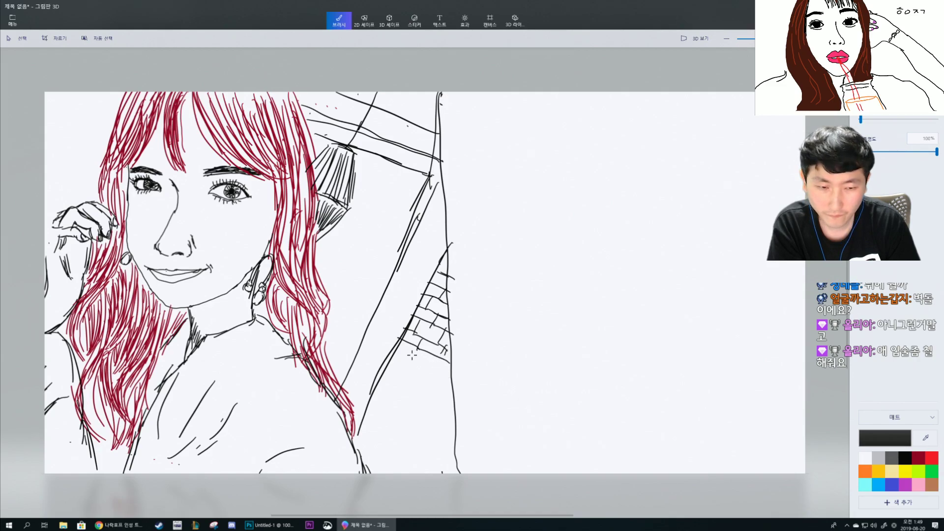
pyautogui.moveTo(393, 358); pyautogui.dragTo(440, 376)
pyautogui.moveTo(395, 353)
pyautogui.mouseDown()
pyautogui.moveTo(456, 385)
pyautogui.moveTo(413, 361)
pyautogui.moveTo(436, 374)
pyautogui.mouseUp()
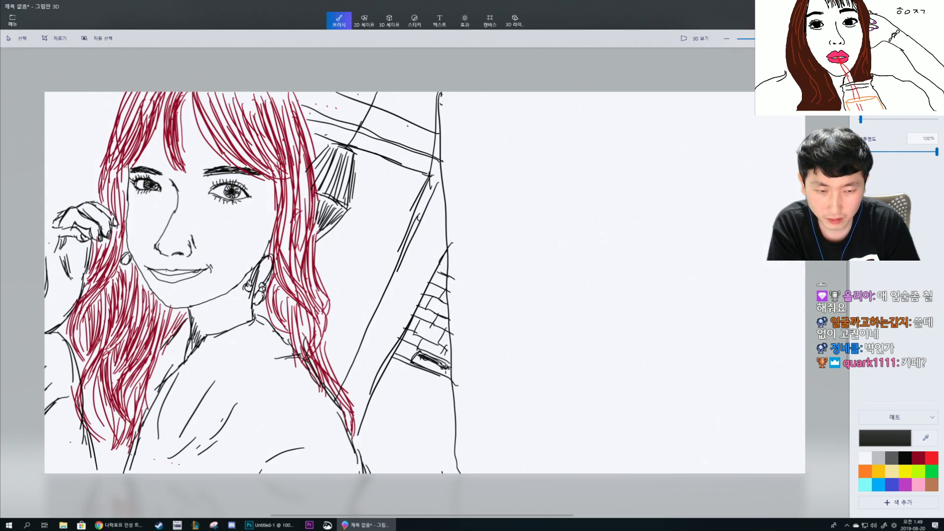
# Draw staggered black brick rows beneath the slot, redoing the first strokes and spanning from the slanted beam to the wall line.
pyautogui.moveTo(431, 374)
pyautogui.mouseDown()
pyautogui.moveTo(418, 411)
pyautogui.moveTo(452, 393)
pyautogui.moveTo(455, 404)
pyautogui.moveTo(441, 407)
pyautogui.moveTo(454, 425)
pyautogui.mouseUp()
pyautogui.moveTo(424, 387)
pyautogui.mouseDown()
pyautogui.moveTo(414, 384)
pyautogui.moveTo(432, 378)
pyautogui.moveTo(418, 386)
pyautogui.moveTo(421, 377)
pyautogui.moveTo(403, 374)
pyautogui.mouseUp()
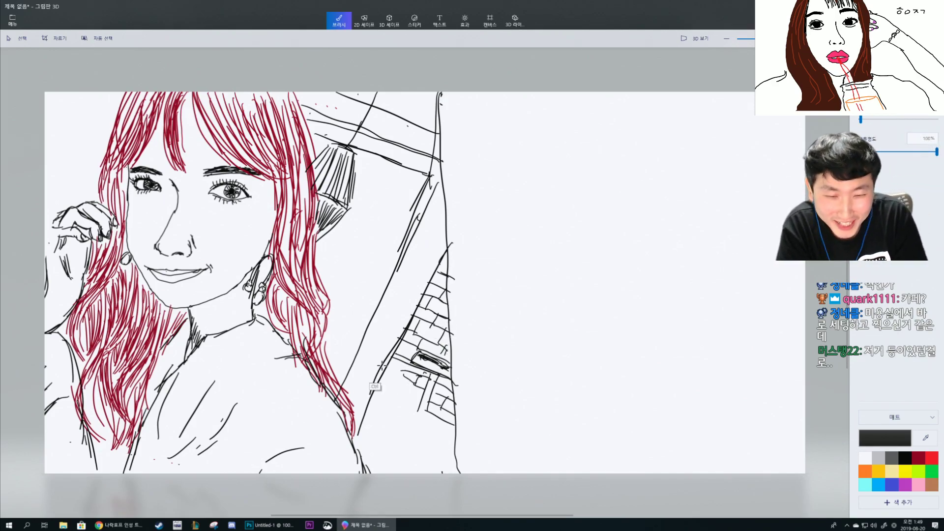
pyautogui.hotkey('ctrl', 'z')
pyautogui.hotkey('ctrl', 'z')
pyautogui.moveTo(390, 363)
pyautogui.mouseDown()
pyautogui.moveTo(414, 372)
pyautogui.moveTo(383, 371)
pyautogui.moveTo(417, 382)
pyautogui.moveTo(399, 367)
pyautogui.moveTo(396, 383)
pyautogui.moveTo(411, 394)
pyautogui.moveTo(379, 379)
pyautogui.moveTo(422, 411)
pyautogui.moveTo(372, 397)
pyautogui.mouseUp()
pyautogui.moveTo(413, 396)
pyautogui.mouseDown()
pyautogui.moveTo(370, 399)
pyautogui.moveTo(388, 406)
pyautogui.mouseUp()
pyautogui.moveTo(394, 394)
pyautogui.mouseDown()
pyautogui.moveTo(386, 405)
pyautogui.moveTo(403, 412)
pyautogui.mouseUp()
pyautogui.moveTo(410, 408)
pyautogui.mouseDown()
pyautogui.moveTo(404, 414)
pyautogui.moveTo(430, 426)
pyautogui.mouseUp()
pyautogui.moveTo(429, 426); pyautogui.dragTo(458, 439)
pyautogui.moveTo(369, 411)
pyautogui.mouseDown()
pyautogui.moveTo(399, 407)
pyautogui.moveTo(392, 425)
pyautogui.mouseUp()
pyautogui.moveTo(393, 426)
pyautogui.mouseDown()
pyautogui.moveTo(413, 435)
pyautogui.moveTo(420, 421)
pyautogui.moveTo(413, 434)
pyautogui.moveTo(437, 448)
pyautogui.mouseUp()
pyautogui.moveTo(374, 421)
pyautogui.mouseDown()
pyautogui.moveTo(417, 446)
pyautogui.moveTo(421, 439)
pyautogui.moveTo(441, 467)
pyautogui.mouseUp()
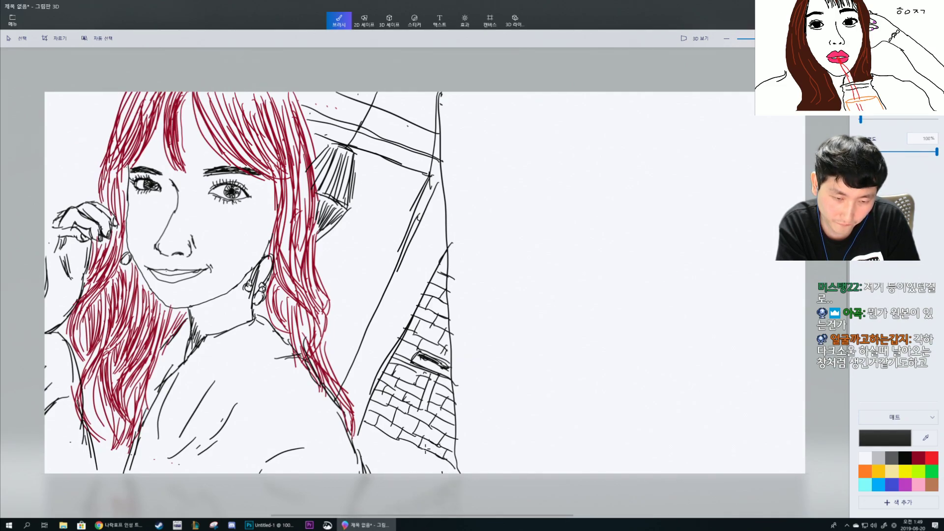
# Continue the brick pattern down to the canvas's lower edge beside the shoulder, adding the short joints between bricks.
pyautogui.moveTo(374, 428); pyautogui.dragTo(363, 444)
pyautogui.moveTo(392, 429)
pyautogui.mouseDown()
pyautogui.moveTo(411, 440)
pyautogui.moveTo(406, 452)
pyautogui.moveTo(444, 474)
pyautogui.mouseUp()
pyautogui.moveTo(353, 439); pyautogui.dragTo(365, 446)
pyautogui.moveTo(372, 438)
pyautogui.mouseDown()
pyautogui.moveTo(364, 448)
pyautogui.moveTo(388, 459)
pyautogui.mouseUp()
pyautogui.moveTo(395, 450)
pyautogui.mouseDown()
pyautogui.moveTo(391, 459)
pyautogui.moveTo(407, 467)
pyautogui.mouseUp()
pyautogui.moveTo(412, 469); pyautogui.dragTo(424, 473)
pyautogui.moveTo(378, 453)
pyautogui.mouseDown()
pyautogui.moveTo(369, 461)
pyautogui.moveTo(388, 473)
pyautogui.mouseUp()
pyautogui.moveTo(398, 466); pyautogui.dragTo(407, 473)
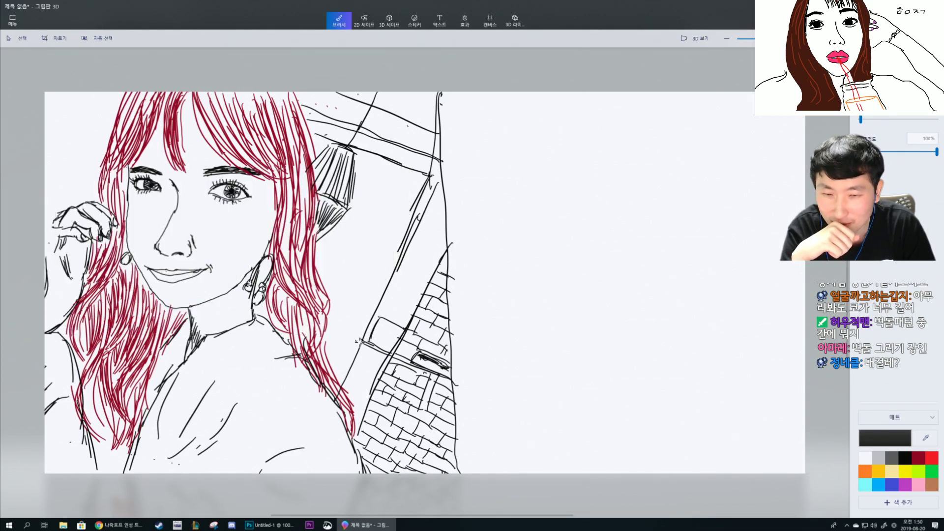
# Draw a small black lamp with a grid-patterned shade and a curled-arm ring fixture beside the hair, with ledge and beam lines around them.
pyautogui.moveTo(357, 340); pyautogui.dragTo(341, 325)
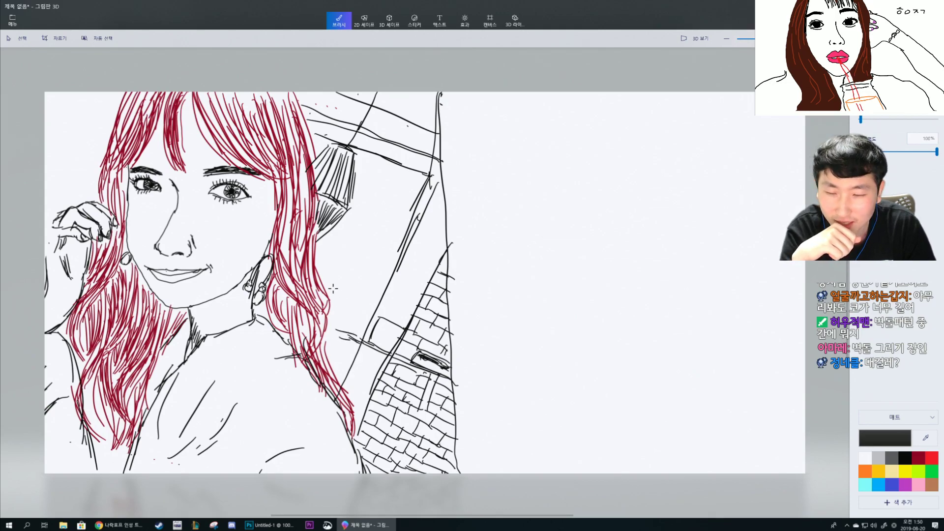
pyautogui.moveTo(329, 294)
pyautogui.mouseDown()
pyautogui.moveTo(370, 309)
pyautogui.moveTo(373, 263)
pyautogui.moveTo(339, 270)
pyautogui.moveTo(331, 287)
pyautogui.moveTo(336, 278)
pyautogui.moveTo(352, 294)
pyautogui.moveTo(370, 278)
pyautogui.moveTo(370, 305)
pyautogui.moveTo(368, 246)
pyautogui.moveTo(397, 260)
pyautogui.mouseUp()
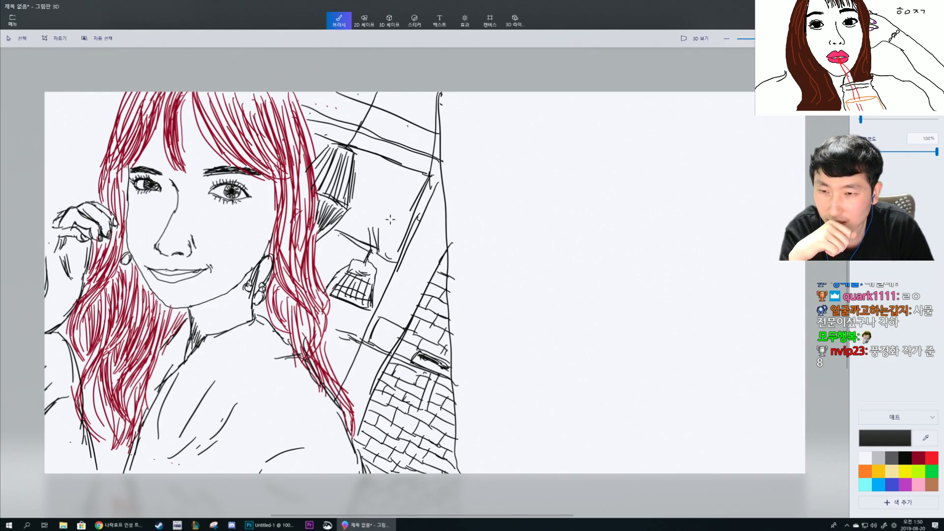
pyautogui.moveTo(390, 213)
pyautogui.mouseDown()
pyautogui.moveTo(400, 227)
pyautogui.moveTo(382, 226)
pyautogui.moveTo(386, 233)
pyautogui.moveTo(366, 213)
pyautogui.moveTo(378, 213)
pyautogui.moveTo(345, 218)
pyautogui.moveTo(384, 203)
pyautogui.moveTo(379, 212)
pyautogui.moveTo(395, 192)
pyautogui.mouseUp()
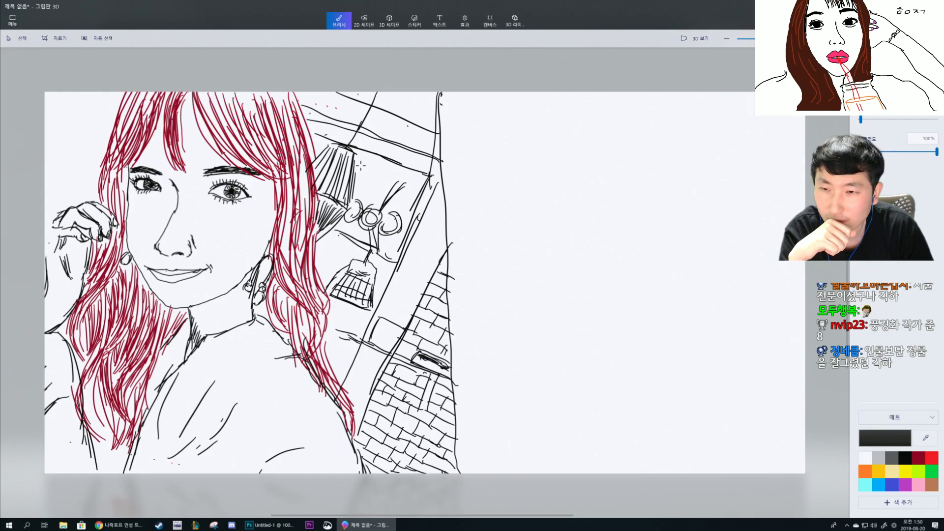
pyautogui.moveTo(359, 167); pyautogui.dragTo(409, 196)
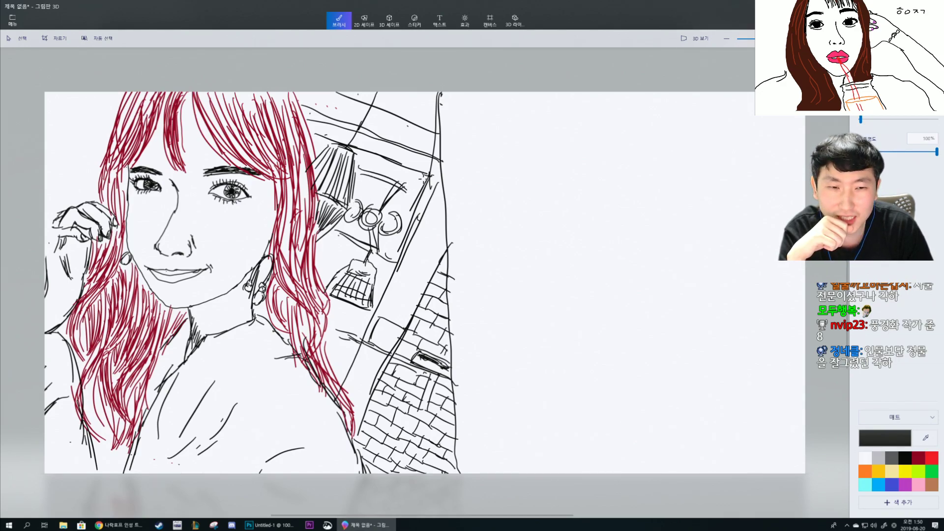
pyautogui.moveTo(412, 173)
pyautogui.mouseDown()
pyautogui.moveTo(404, 190)
pyautogui.moveTo(420, 179)
pyautogui.mouseUp()
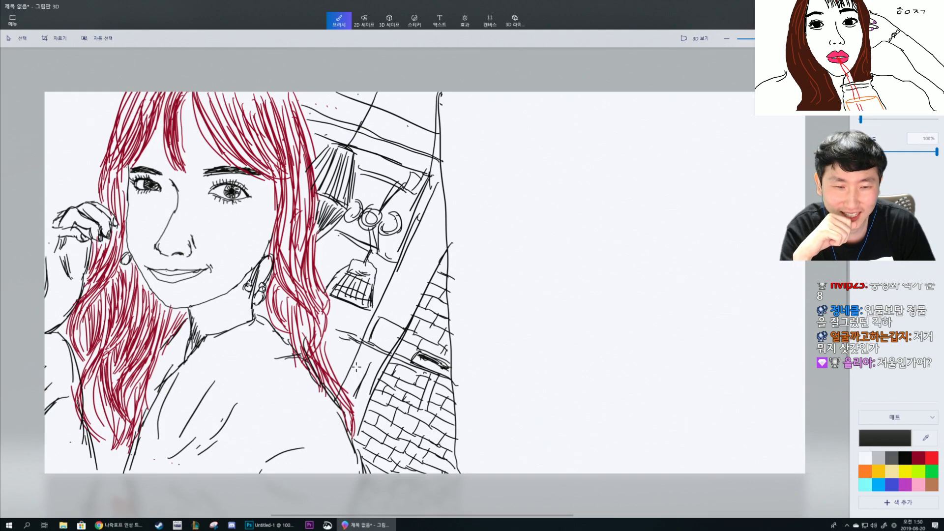
# Draw a tall green plant with tiered leaf clusters between the small lamp and the brick wall.
pyautogui.click(933, 476)
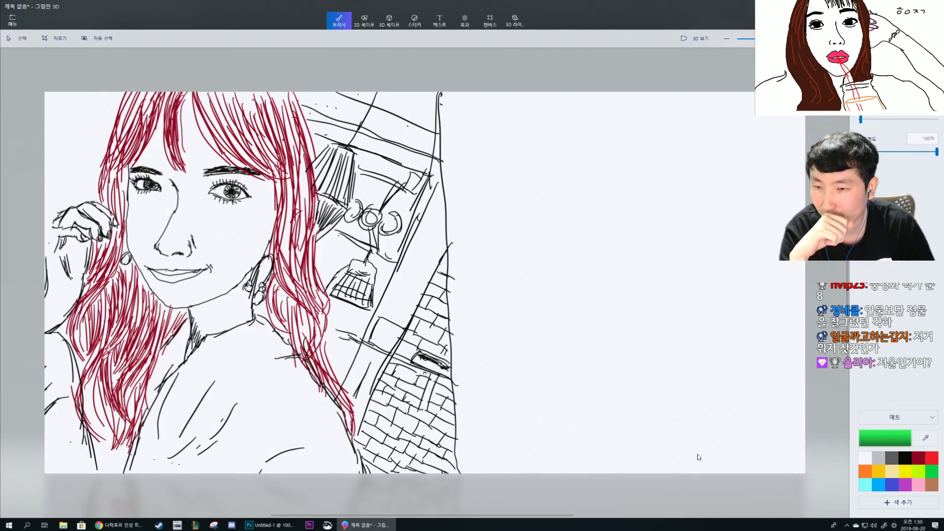
pyautogui.moveTo(404, 295); pyautogui.dragTo(392, 317)
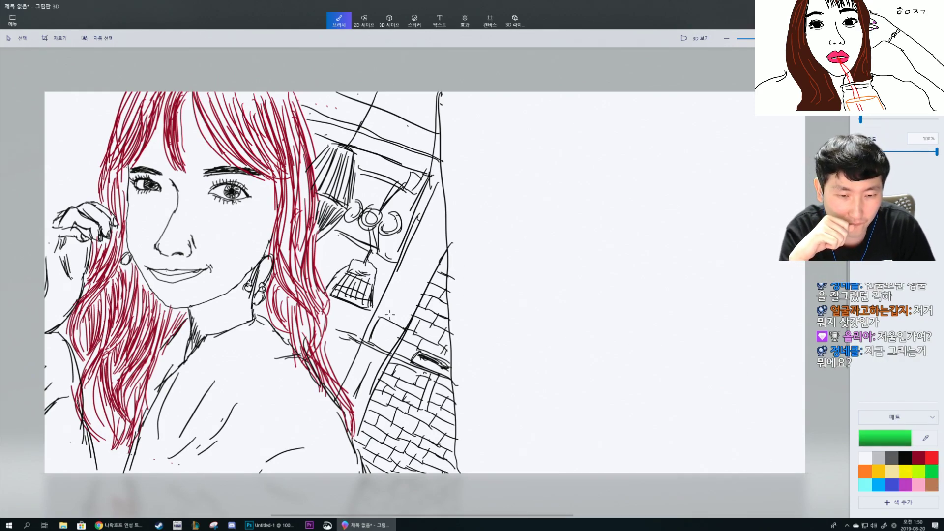
pyautogui.moveTo(410, 273); pyautogui.dragTo(394, 316)
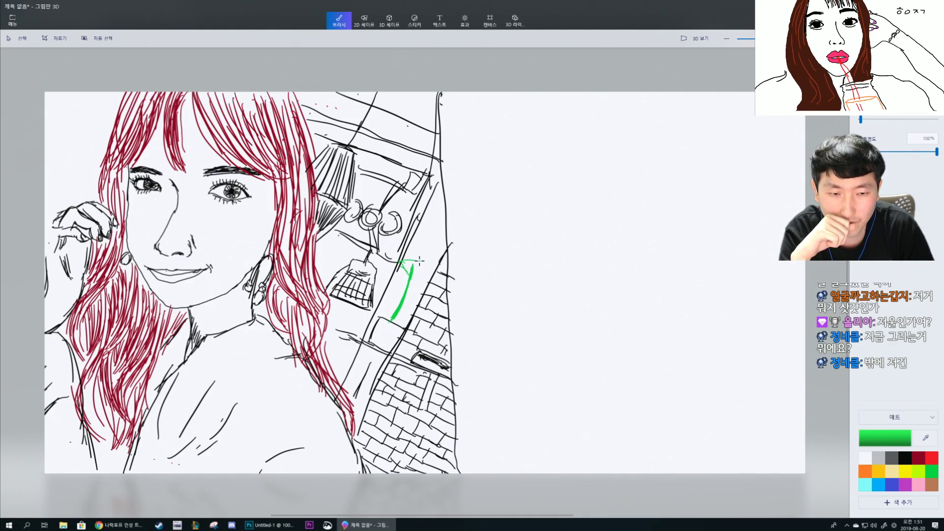
pyautogui.moveTo(420, 261); pyautogui.dragTo(426, 267)
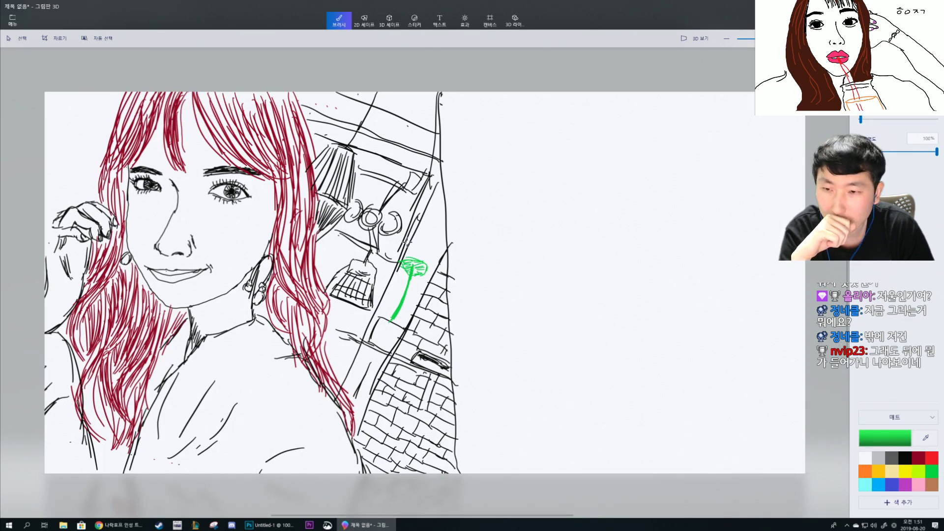
pyautogui.moveTo(412, 267)
pyautogui.mouseDown()
pyautogui.moveTo(422, 245)
pyautogui.moveTo(410, 239)
pyautogui.moveTo(434, 244)
pyautogui.moveTo(405, 243)
pyautogui.mouseUp()
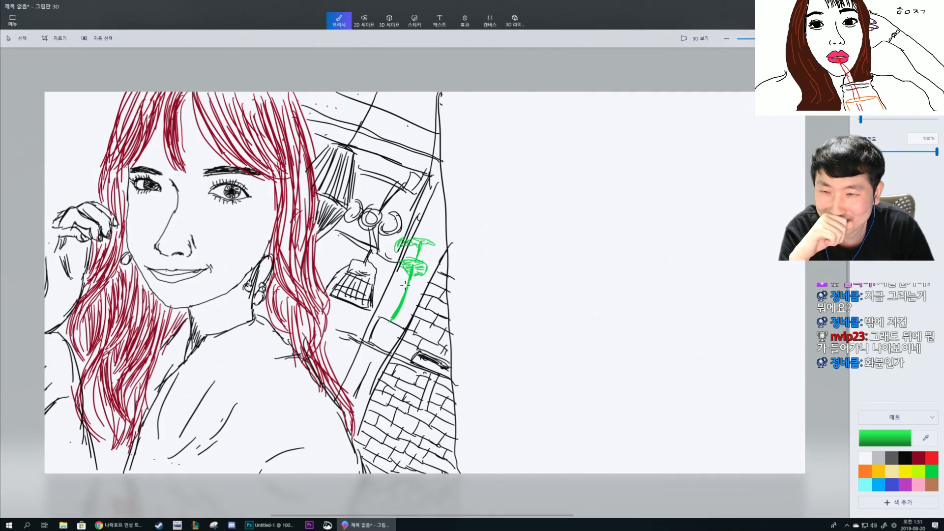
pyautogui.moveTo(399, 285)
pyautogui.mouseDown()
pyautogui.moveTo(385, 295)
pyautogui.moveTo(400, 304)
pyautogui.moveTo(392, 290)
pyautogui.moveTo(395, 301)
pyautogui.moveTo(402, 291)
pyautogui.mouseUp()
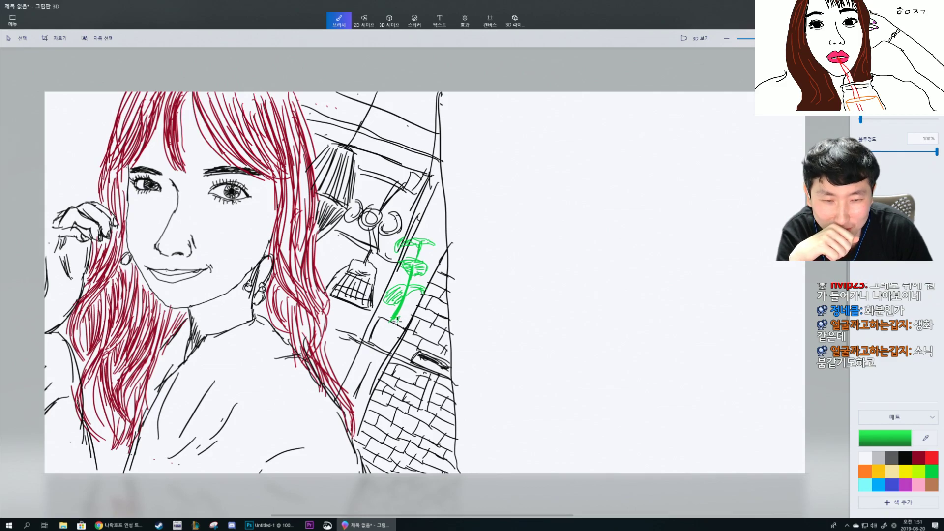
pyautogui.moveTo(404, 323)
pyautogui.mouseDown()
pyautogui.moveTo(407, 308)
pyautogui.moveTo(385, 316)
pyautogui.mouseUp()
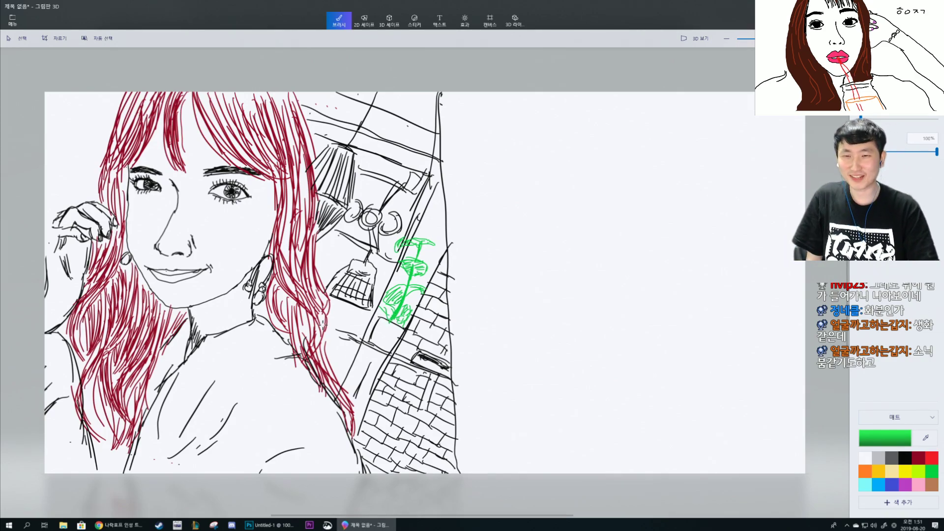
# Draw a black shelf compartment above the raised hand, with upright dividers and a panel of short scribbled lines.
pyautogui.click(905, 457)
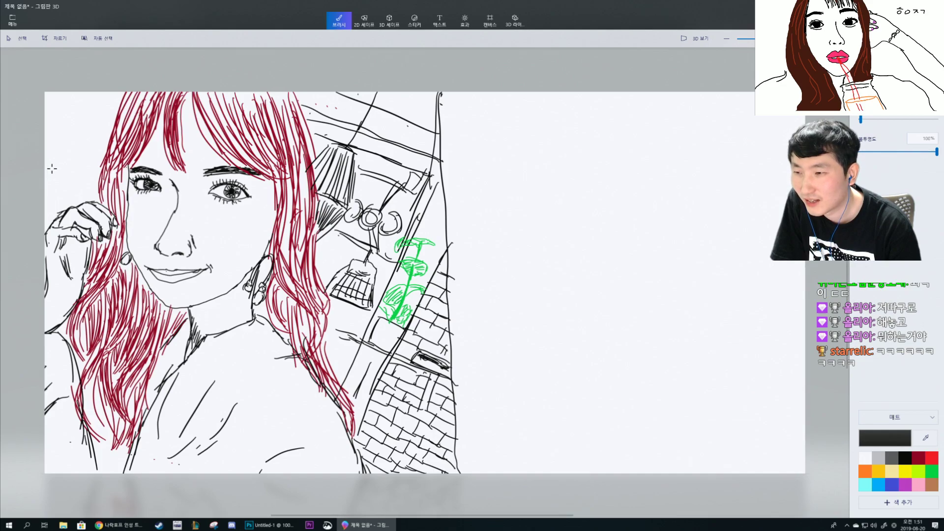
pyautogui.moveTo(52, 169); pyautogui.dragTo(100, 177)
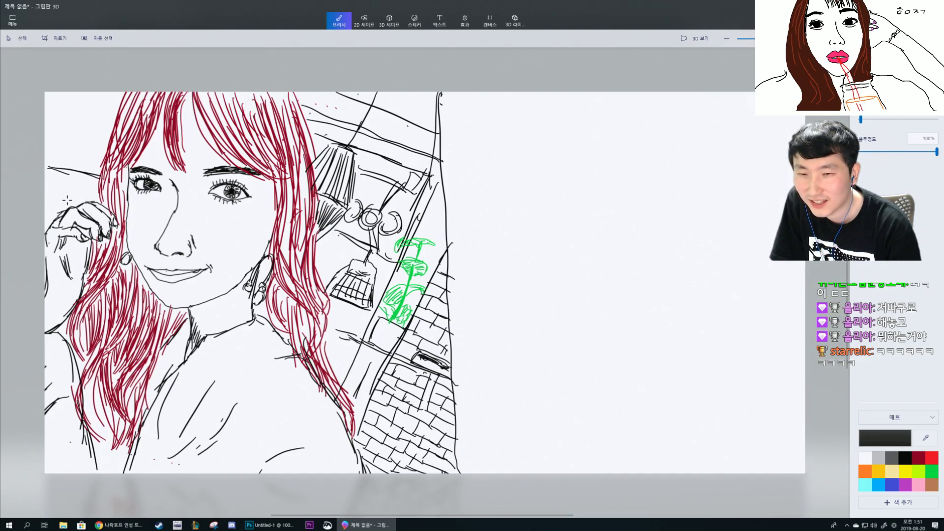
pyautogui.moveTo(45, 200); pyautogui.dragTo(69, 205)
pyautogui.moveTo(55, 168); pyautogui.dragTo(51, 200)
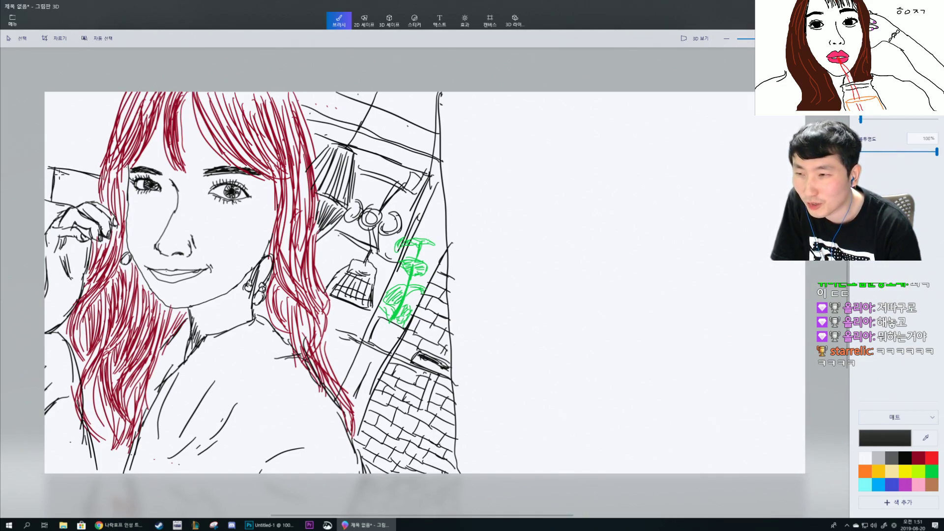
pyautogui.moveTo(79, 172)
pyautogui.mouseDown()
pyautogui.moveTo(81, 202)
pyautogui.moveTo(81, 176)
pyautogui.moveTo(72, 203)
pyautogui.mouseUp()
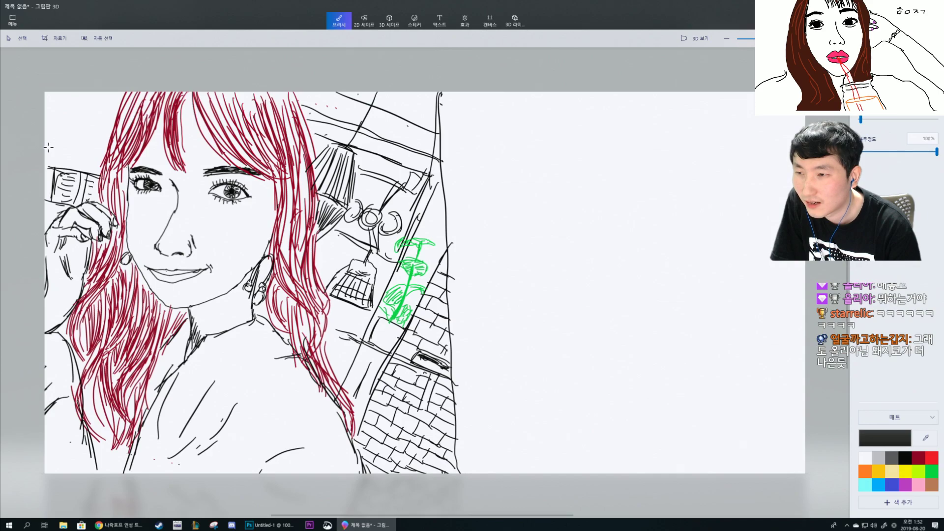
# Add an upper shelf section in black beside the hair, topped with a small slanted box with scribbled detail.
pyautogui.moveTo(48, 145); pyautogui.dragTo(83, 154)
pyautogui.moveTo(83, 155); pyautogui.dragTo(80, 174)
pyautogui.moveTo(51, 146)
pyautogui.mouseDown()
pyautogui.moveTo(82, 162)
pyautogui.moveTo(82, 165)
pyautogui.mouseUp()
pyautogui.moveTo(85, 146)
pyautogui.mouseDown()
pyautogui.moveTo(101, 150)
pyautogui.moveTo(100, 166)
pyautogui.mouseUp()
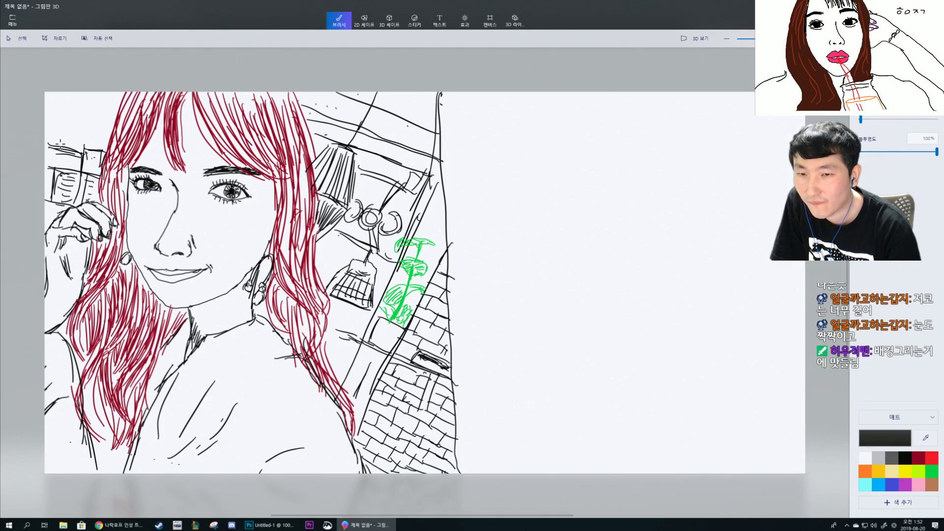
pyautogui.moveTo(65, 130); pyautogui.dragTo(61, 146)
pyautogui.moveTo(65, 129)
pyautogui.mouseDown()
pyautogui.moveTo(100, 137)
pyautogui.moveTo(99, 150)
pyautogui.moveTo(92, 135)
pyautogui.moveTo(99, 139)
pyautogui.mouseUp()
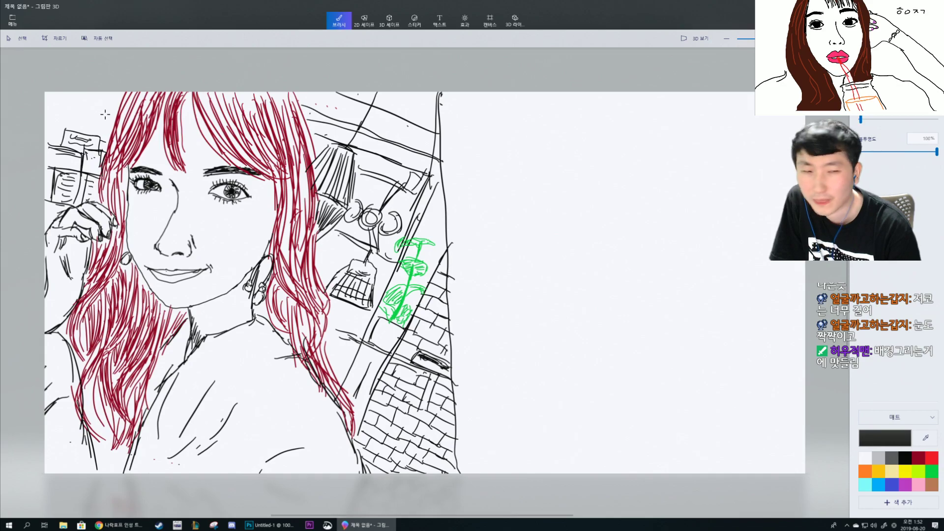
# Draw a green palm-like plant with drooping leaves on top of the box on the shelf.
pyautogui.click(932, 473)
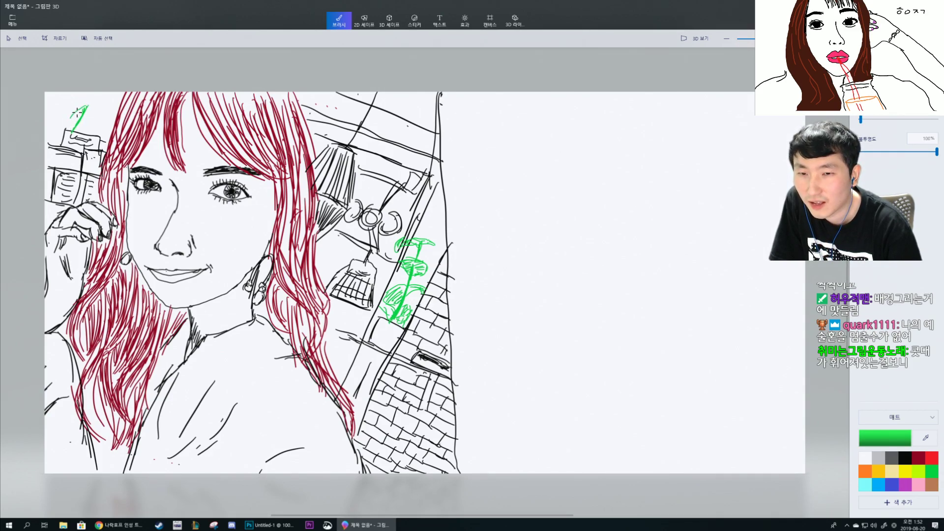
pyautogui.moveTo(77, 112)
pyautogui.mouseDown()
pyautogui.moveTo(87, 106)
pyautogui.moveTo(69, 111)
pyautogui.moveTo(86, 104)
pyautogui.mouseUp()
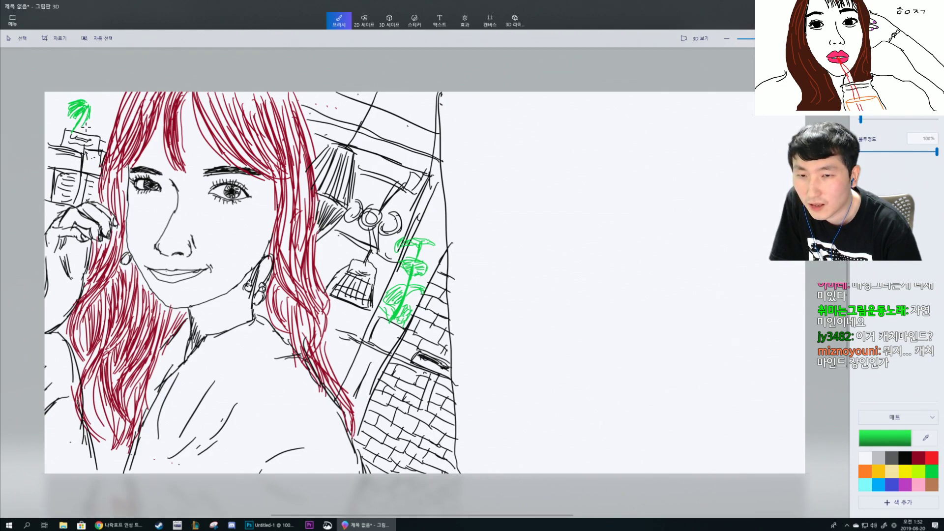
pyautogui.moveTo(91, 125); pyautogui.dragTo(90, 102)
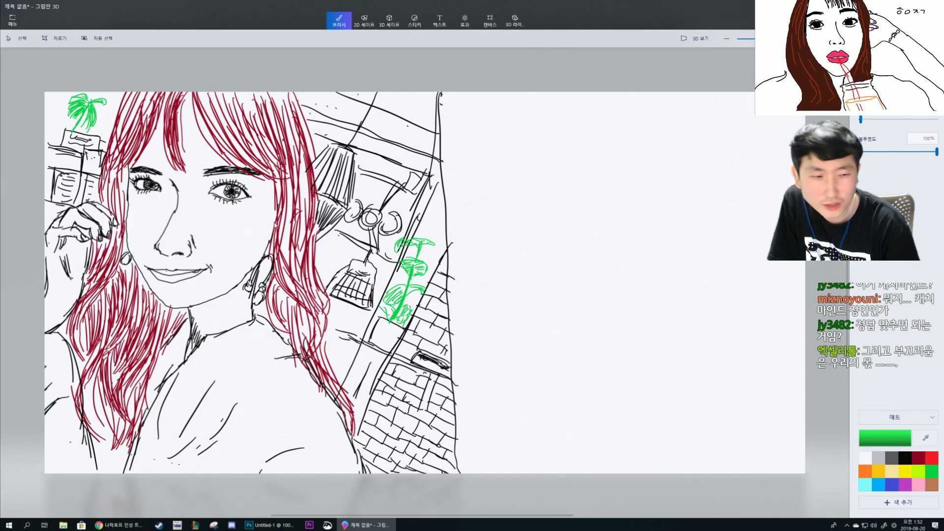
# Draw black shelf edges and a lined panel around the palm-like plant, and thicken the sleeve folds below the raised hand.
pyautogui.click(904, 458)
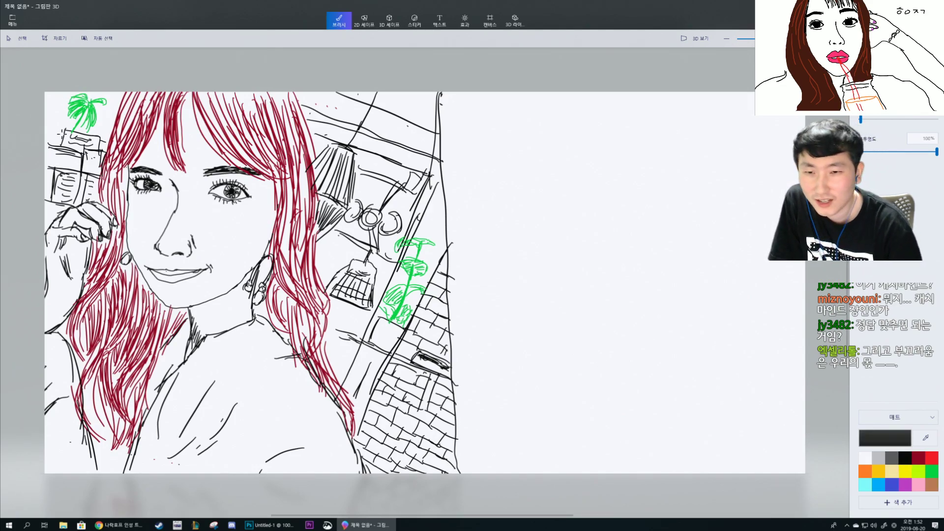
pyautogui.moveTo(48, 112)
pyautogui.mouseDown()
pyautogui.moveTo(64, 112)
pyautogui.moveTo(61, 144)
pyautogui.moveTo(59, 122)
pyautogui.mouseUp()
pyautogui.moveTo(48, 127)
pyautogui.mouseDown()
pyautogui.moveTo(59, 128)
pyautogui.moveTo(57, 145)
pyautogui.mouseUp()
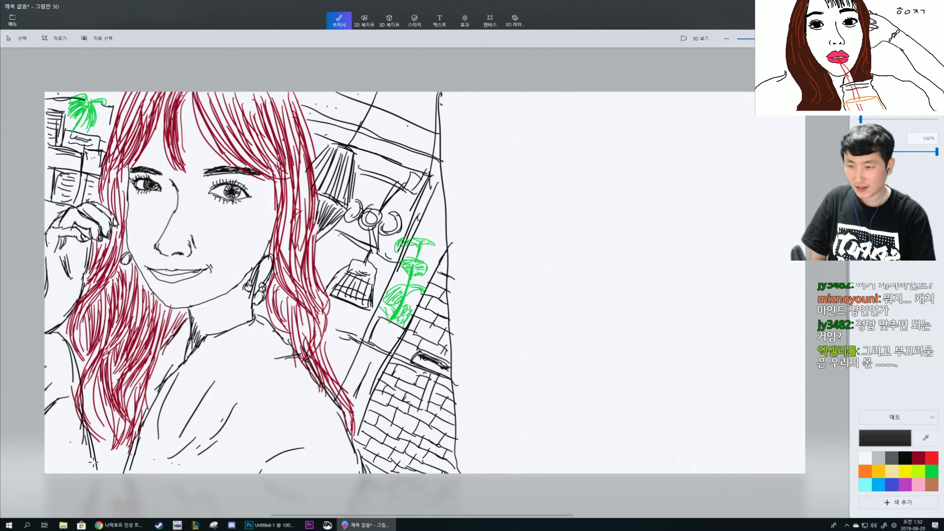
pyautogui.moveTo(94, 437)
pyautogui.mouseDown()
pyautogui.moveTo(103, 473)
pyautogui.moveTo(83, 416)
pyautogui.mouseUp()
pyautogui.moveTo(70, 361); pyautogui.dragTo(80, 409)
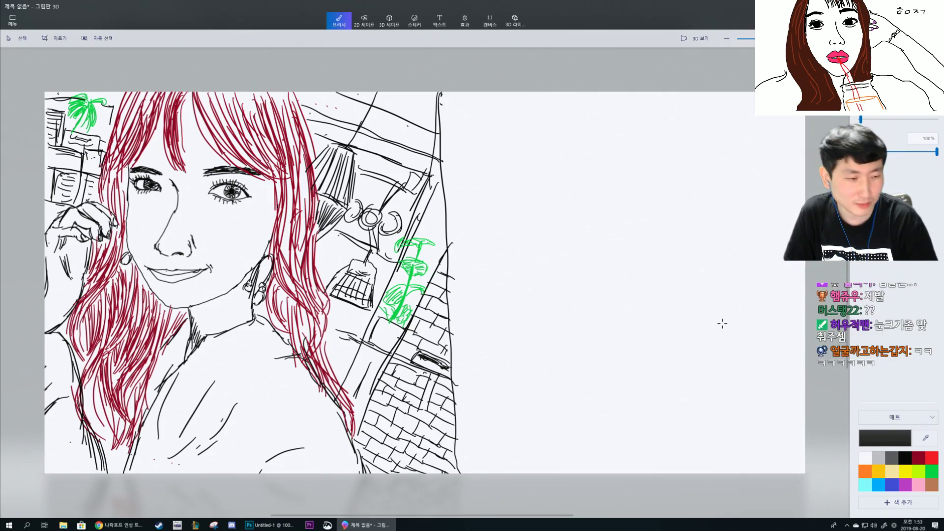
# Mix a custom hot pink with hex value fe3072 from the light pink swatch and add it to the palette.
pyautogui.click(919, 486)
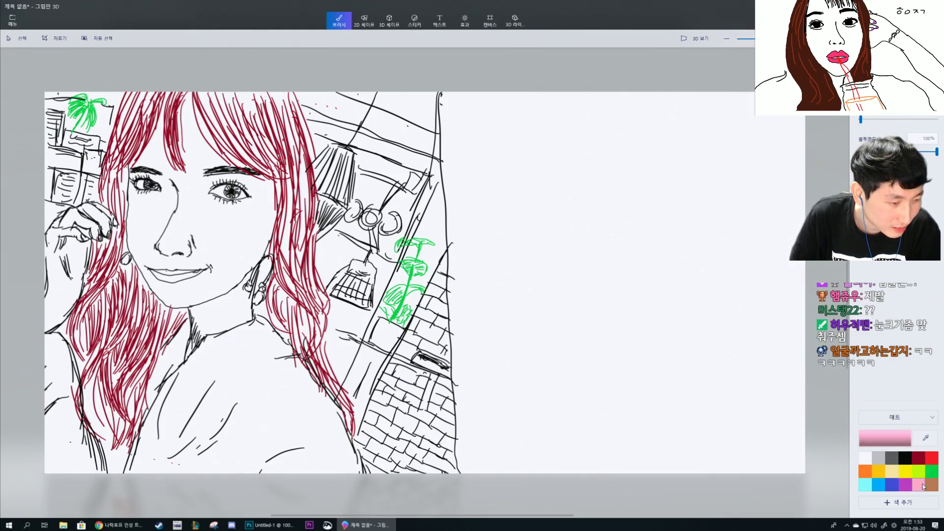
pyautogui.click(907, 502)
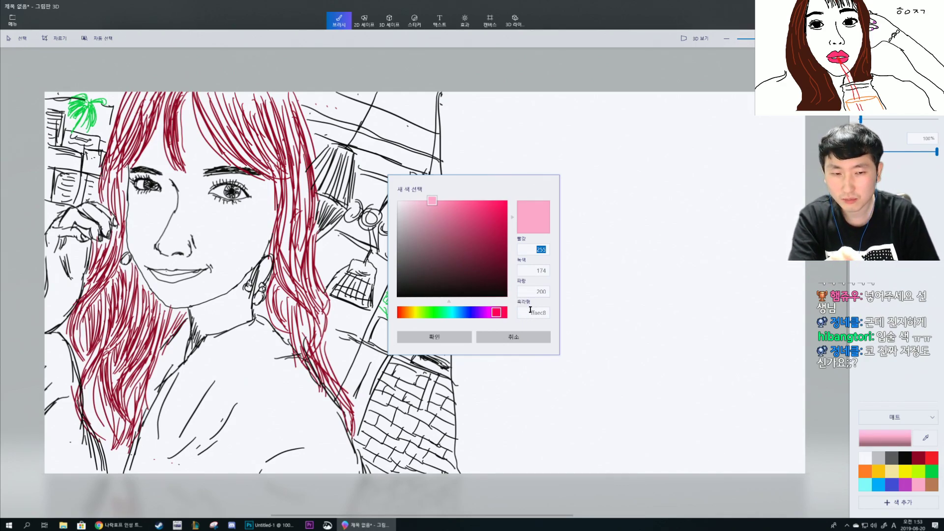
pyautogui.moveTo(458, 215); pyautogui.dragTo(486, 201)
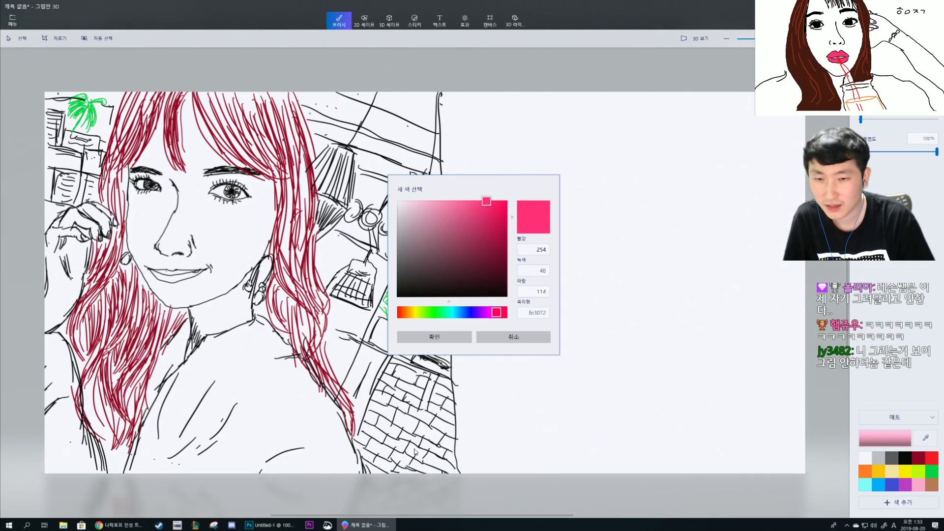
pyautogui.click(442, 338)
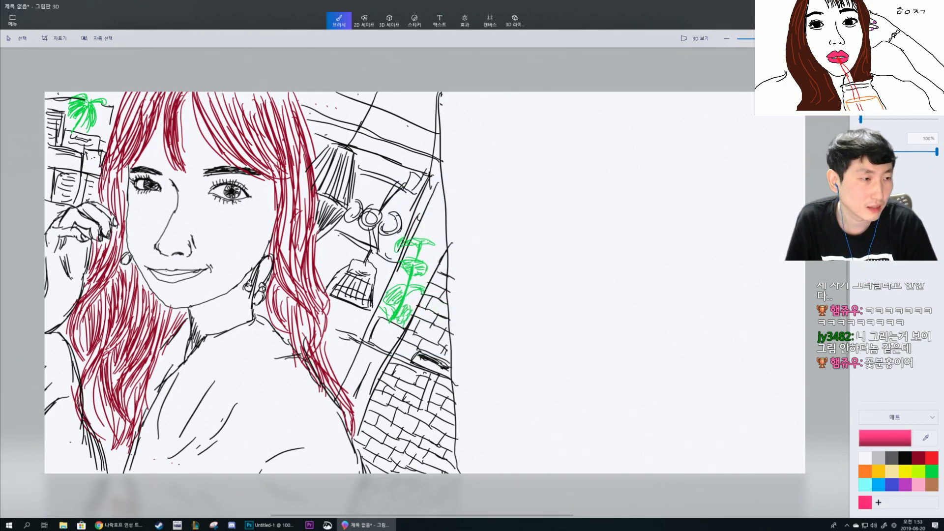
# Try filling the upper and lower lips with the hot pink, and undo both fills.
pyautogui.click(925, 90)
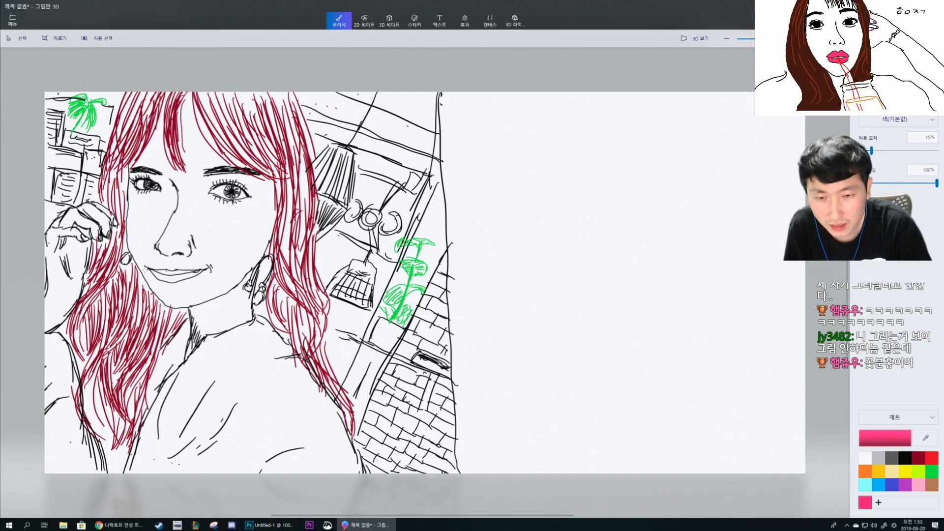
pyautogui.click(167, 272)
pyautogui.click(176, 279)
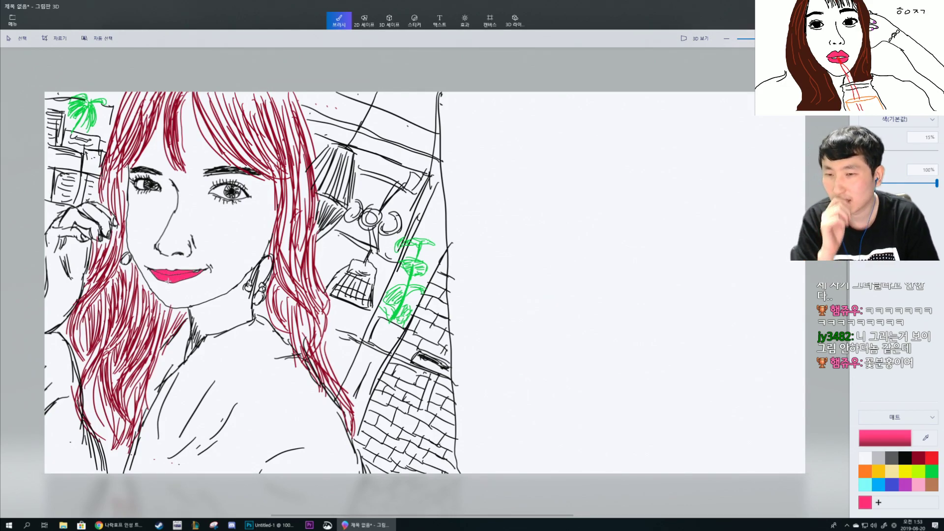
pyautogui.hotkey('ctrl', 'z')
pyautogui.hotkey('ctrl', 'z')
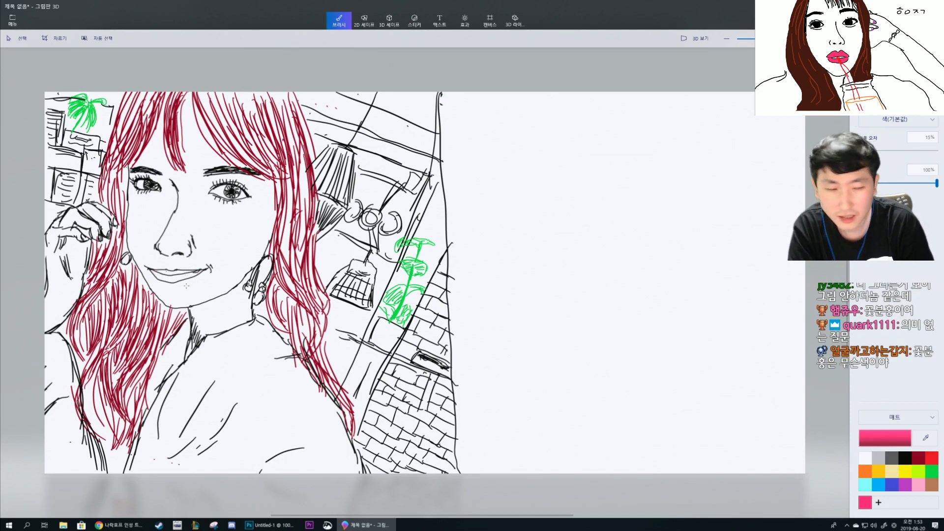
# Mix a redder, slightly darker custom colour from the hot pink and add it to the palette.
pyautogui.scroll(-3, 836, 423)
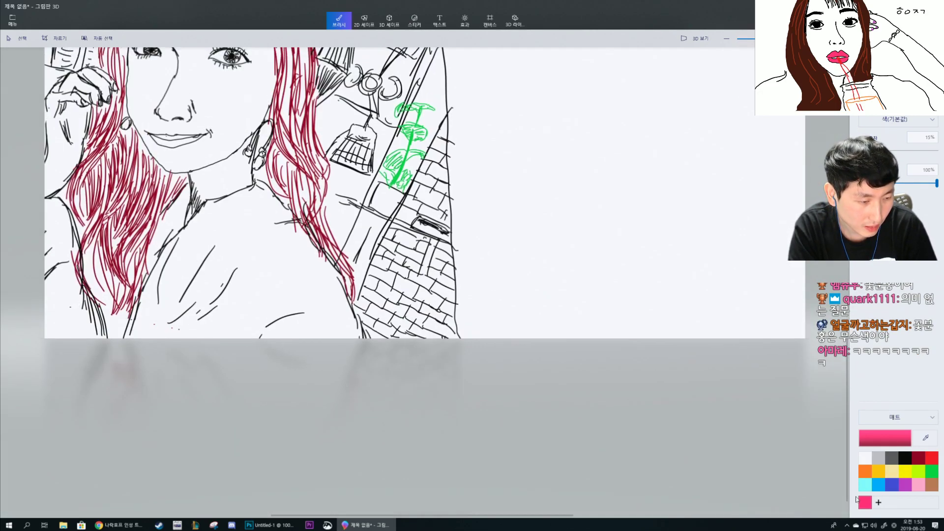
pyautogui.scroll(3, 856, 433)
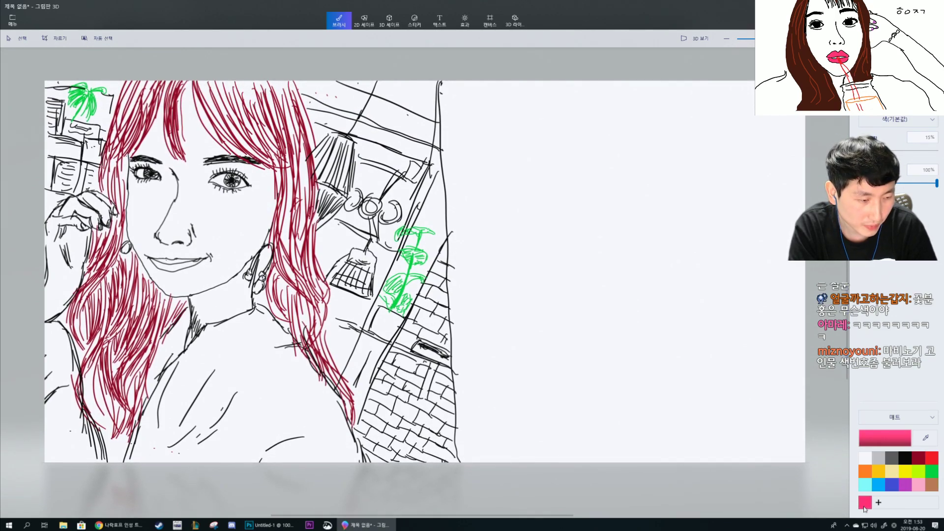
pyautogui.click(879, 502)
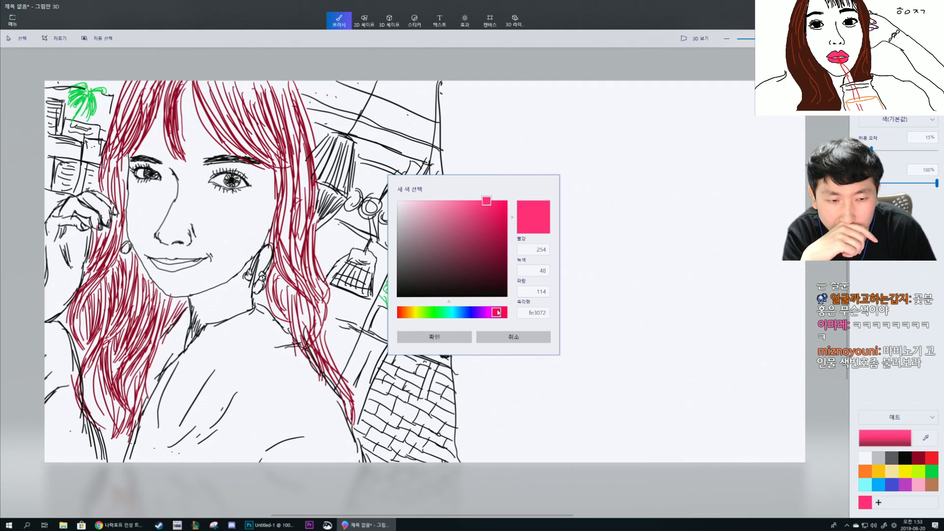
pyautogui.moveTo(497, 313); pyautogui.dragTo(500, 315)
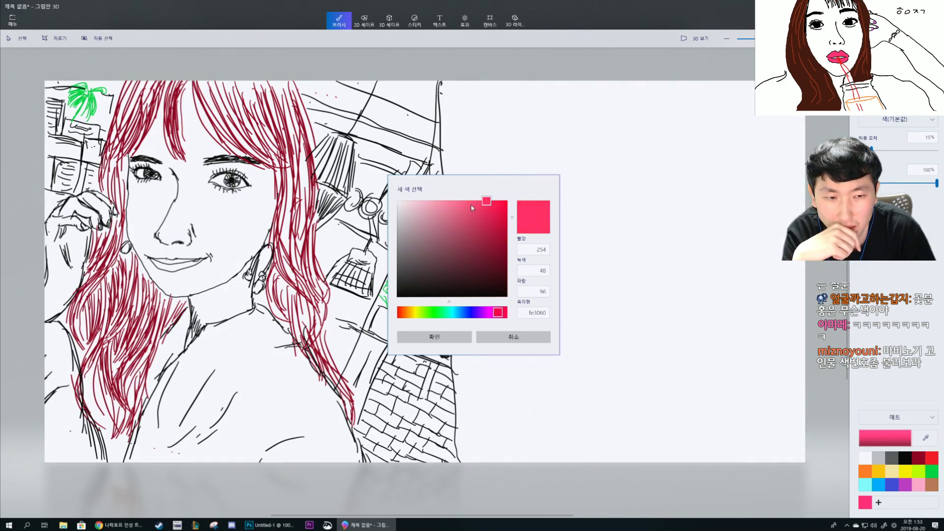
pyautogui.moveTo(471, 207); pyautogui.dragTo(485, 201)
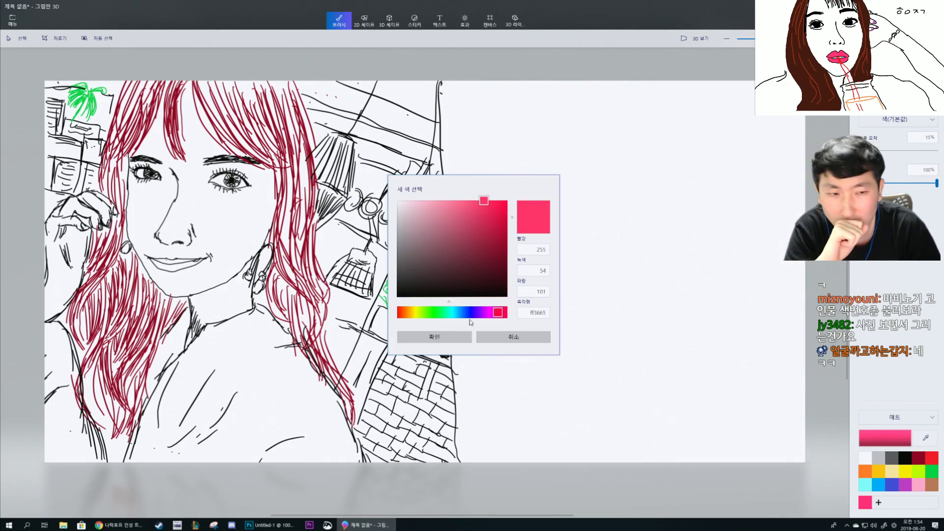
pyautogui.click(484, 211)
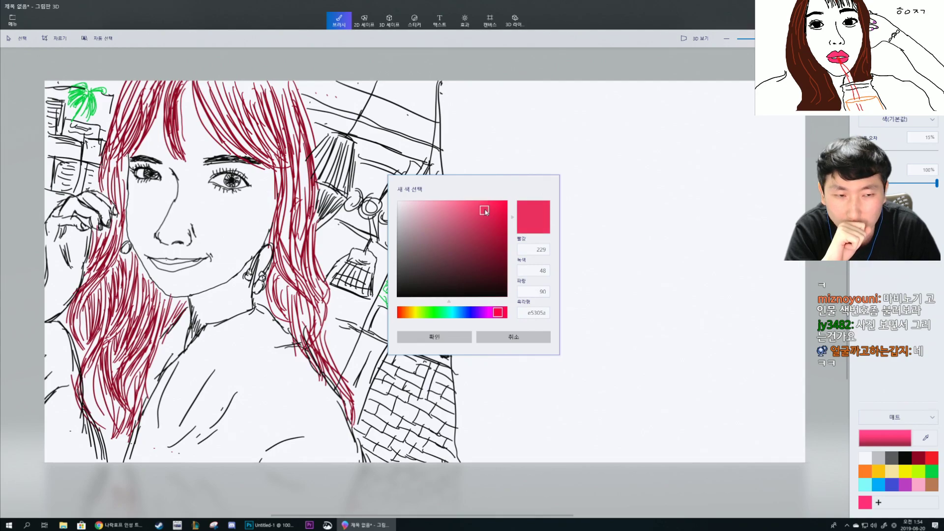
pyautogui.moveTo(485, 217); pyautogui.dragTo(488, 213)
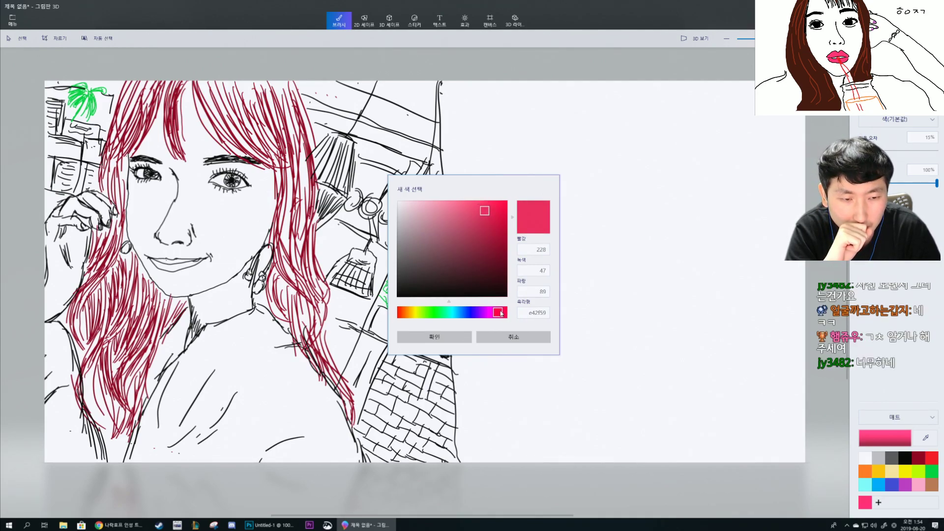
pyautogui.click(501, 313)
pyautogui.moveTo(501, 313); pyautogui.dragTo(502, 312)
pyautogui.moveTo(490, 211); pyautogui.dragTo(488, 213)
pyautogui.click(426, 337)
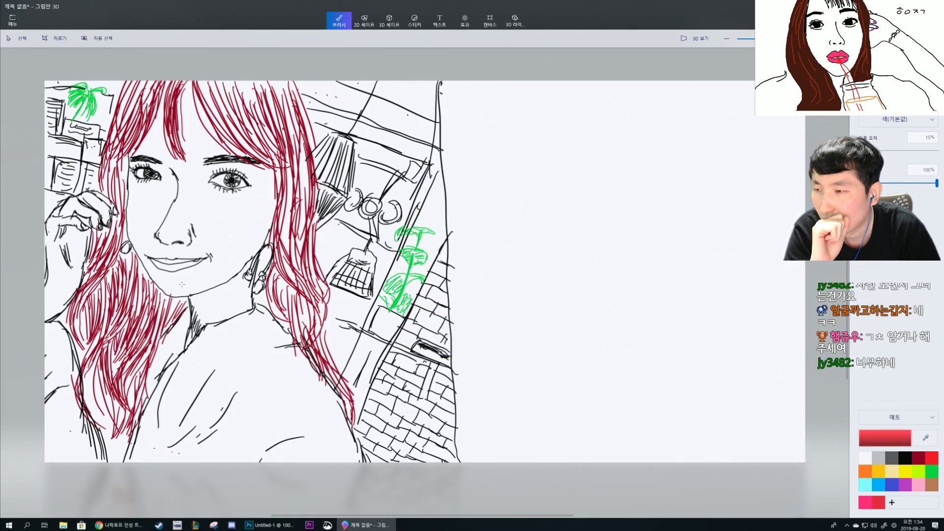
# Fill the woman's lips with the new custom red and set the drawing colour back to black.
pyautogui.moveTo(168, 262); pyautogui.dragTo(175, 266)
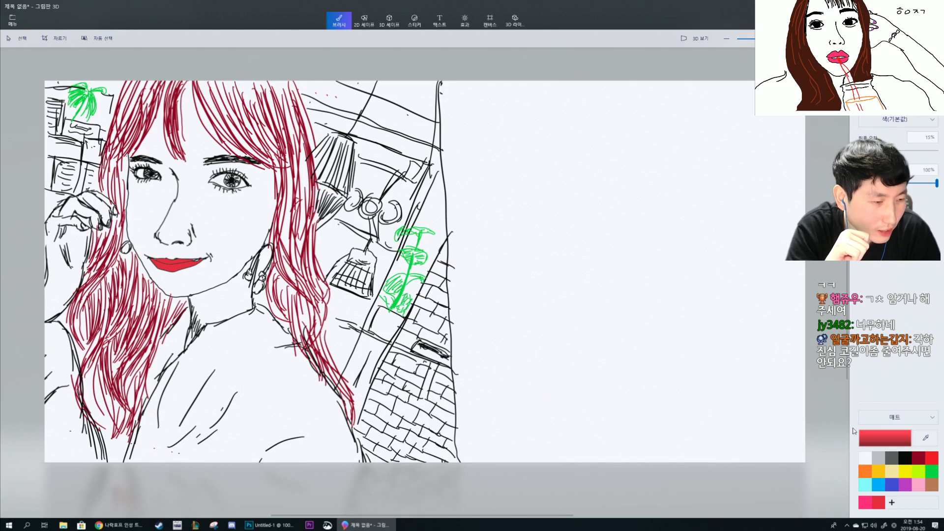
pyautogui.click(904, 457)
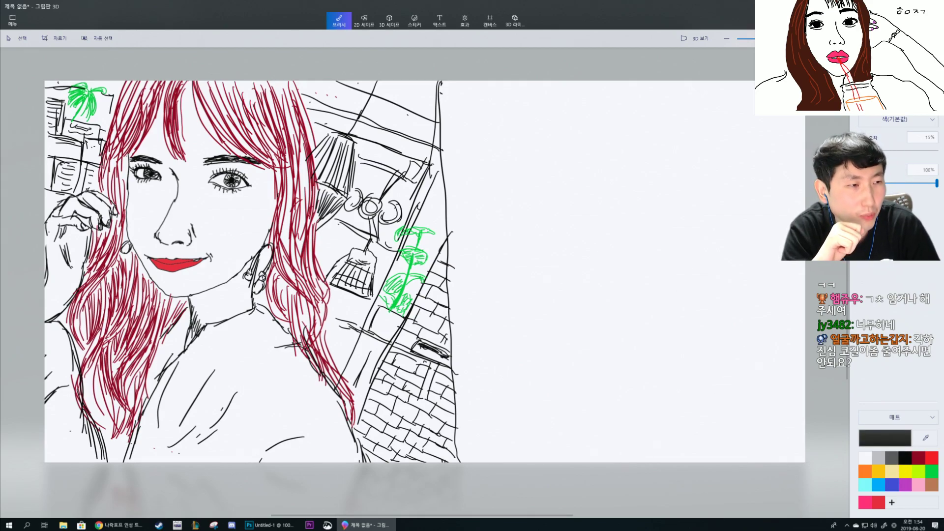
pyautogui.scroll(-1, 895, 147)
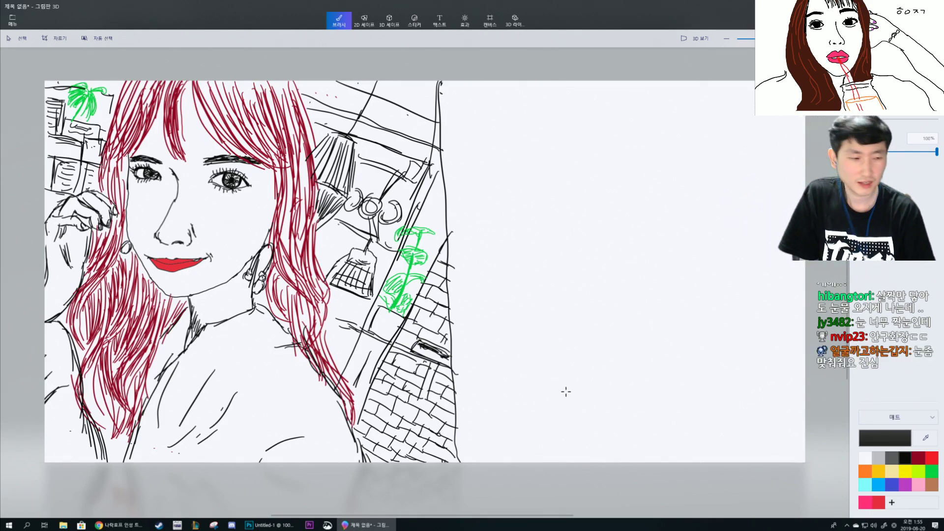
# Mix a custom brown with hex value 764b33 from the brown swatch and add it to the palette.
pyautogui.click(932, 485)
pyautogui.click(891, 502)
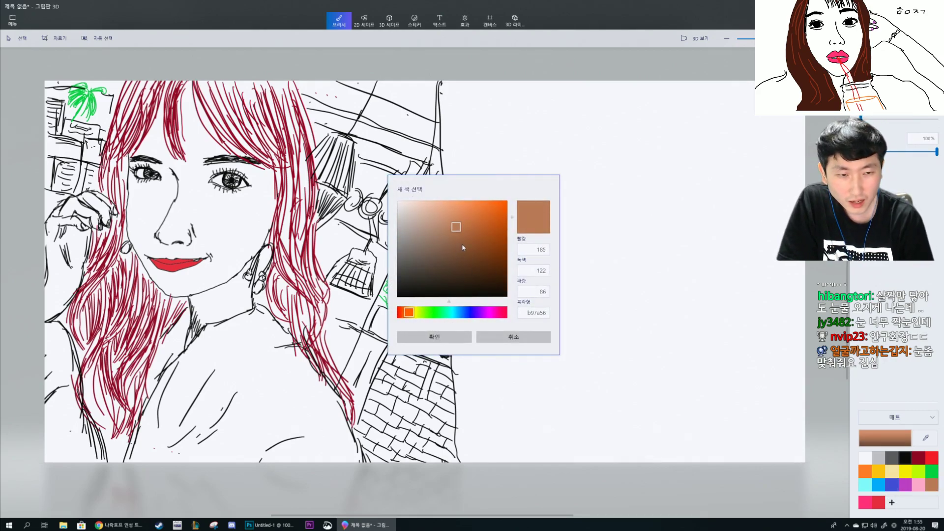
pyautogui.moveTo(462, 245)
pyautogui.mouseDown()
pyautogui.moveTo(451, 249)
pyautogui.moveTo(460, 252)
pyautogui.mouseUp()
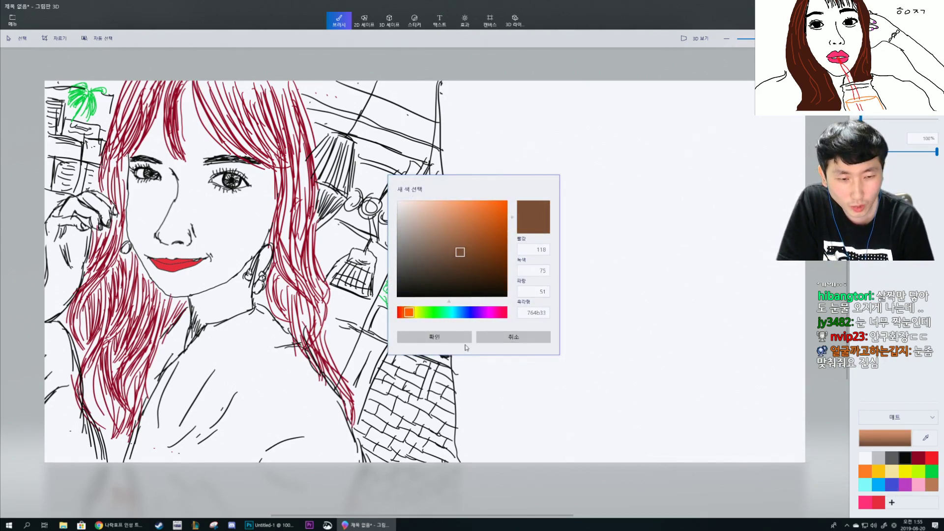
pyautogui.click(464, 339)
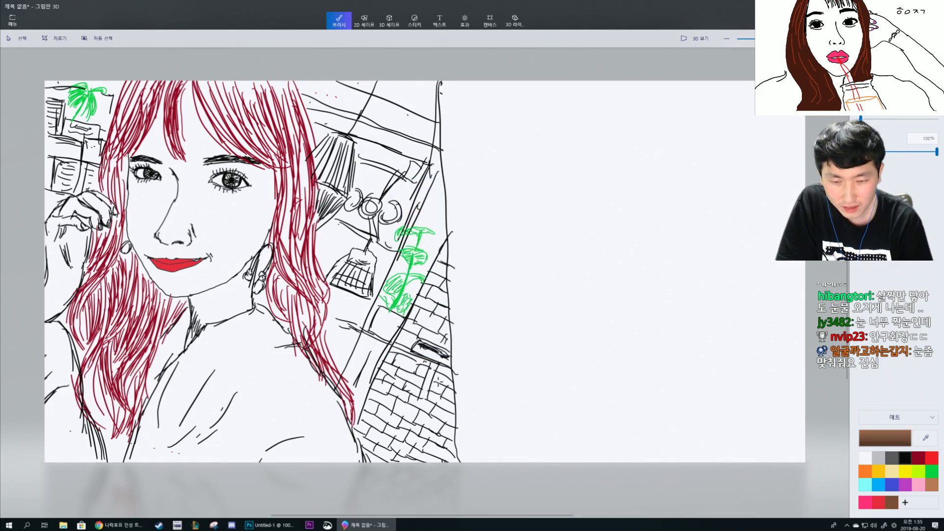
# Try filling the sleeve below the raised hand with the custom brown, and undo the fill.
pyautogui.scroll(1, 900, 158)
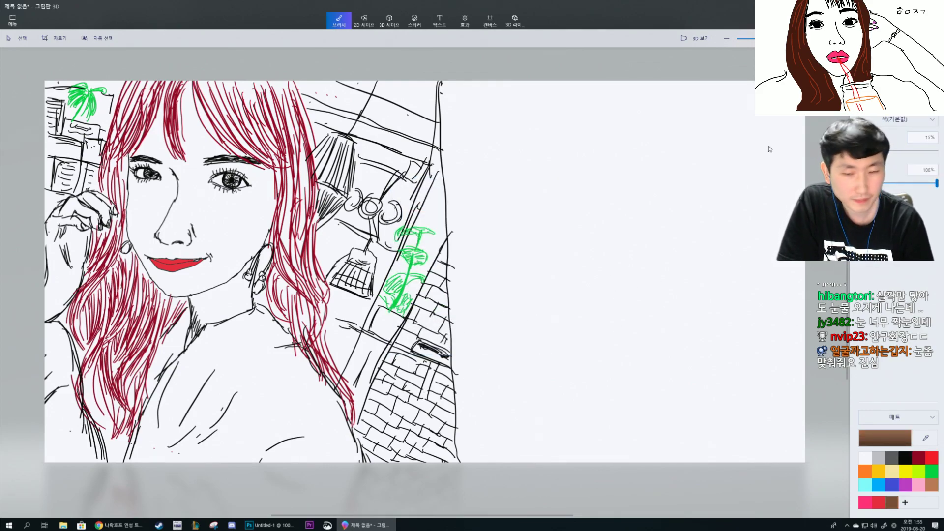
pyautogui.click(78, 424)
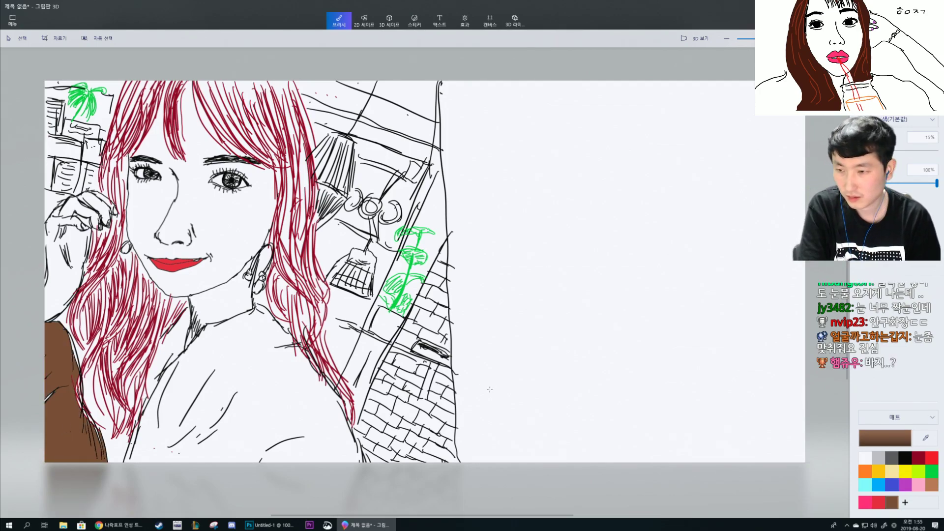
pyautogui.hotkey('ctrl', 'z')
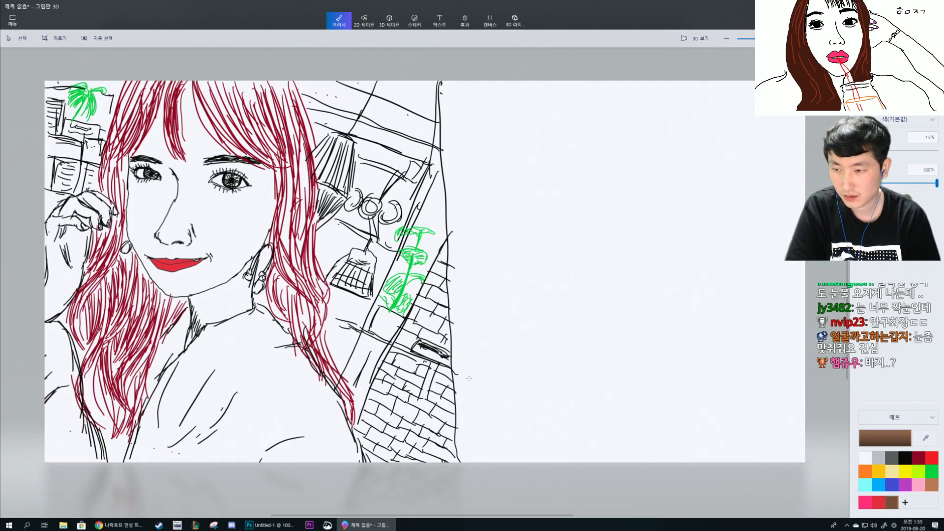
# Darken the custom brown to hex value 3f2719 and fill the sleeve below the raised hand with it.
pyautogui.click(895, 505)
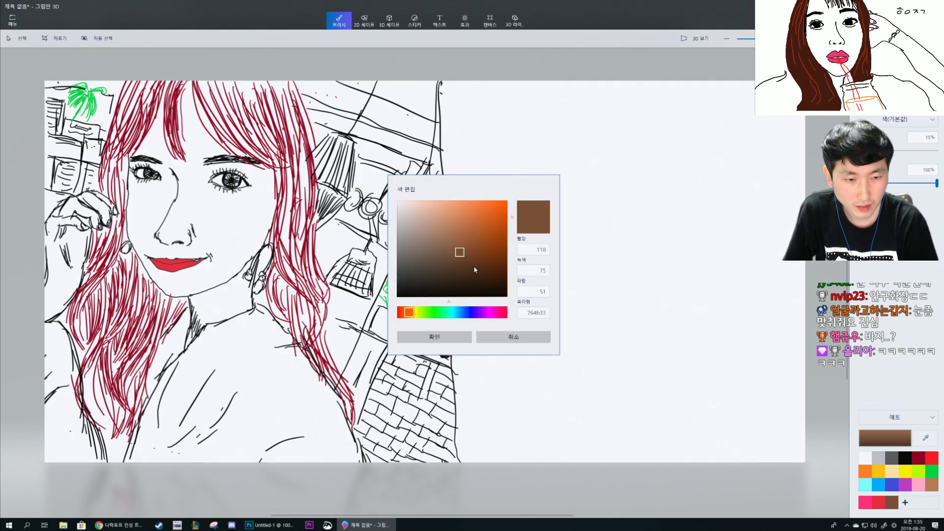
pyautogui.moveTo(475, 270); pyautogui.dragTo(467, 274)
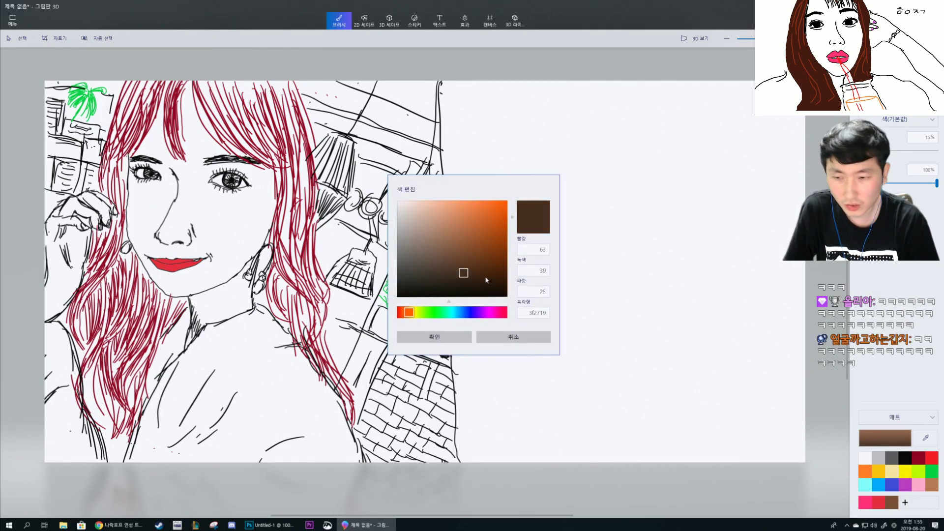
pyautogui.click(431, 339)
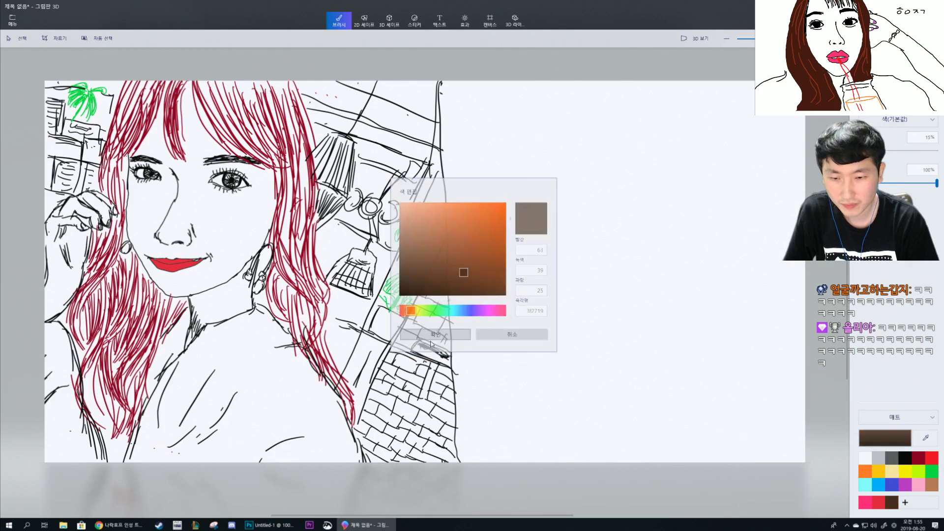
pyautogui.click(65, 432)
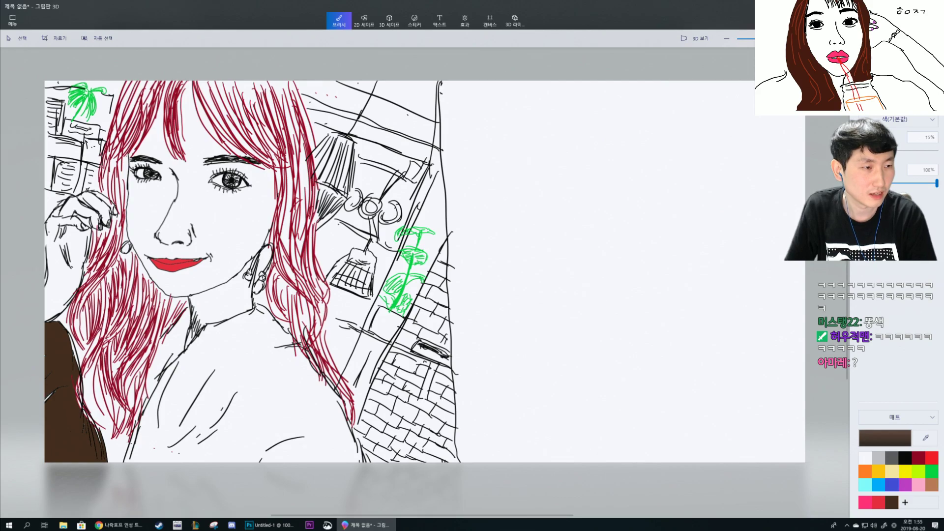
pyautogui.click(868, 79)
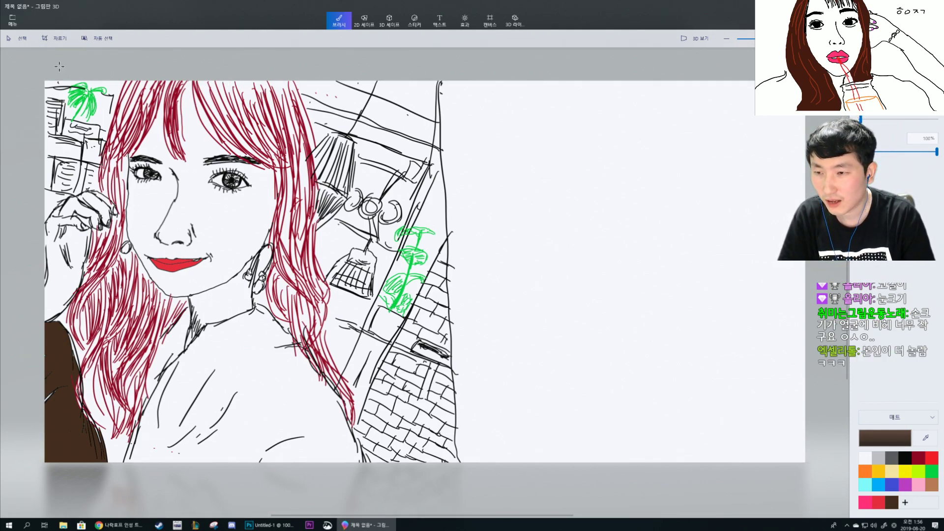
# Try to shorten the nose by selecting it and squashing the selection slightly upward, and undo the change.
pyautogui.click(26, 40)
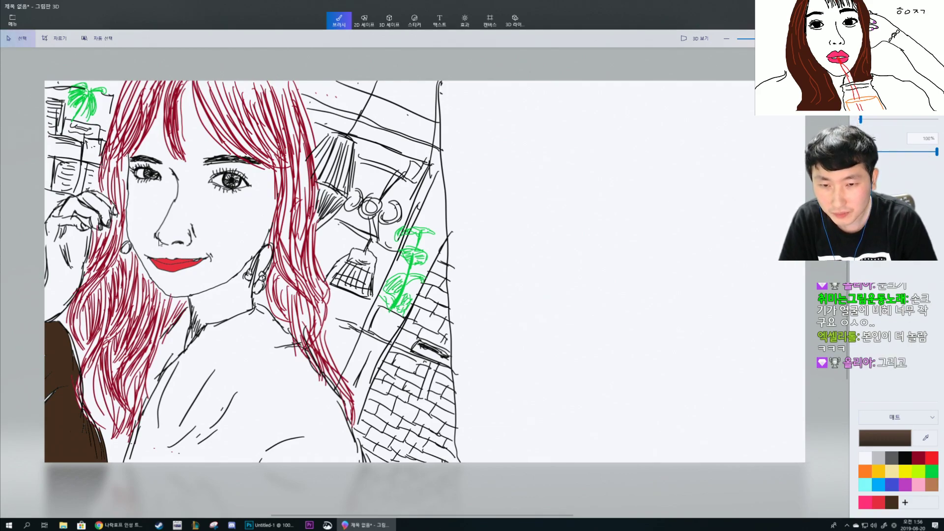
pyautogui.moveTo(152, 245); pyautogui.dragTo(203, 160)
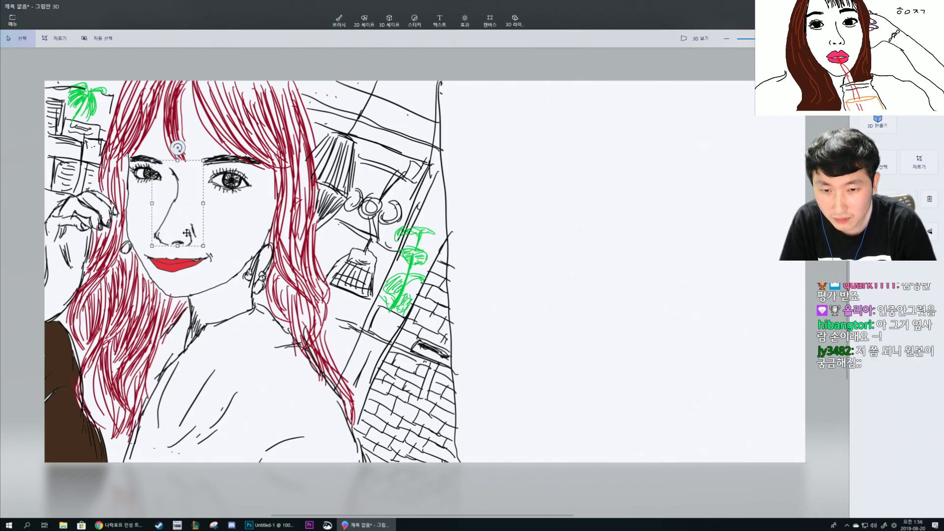
pyautogui.moveTo(186, 245); pyautogui.dragTo(186, 242)
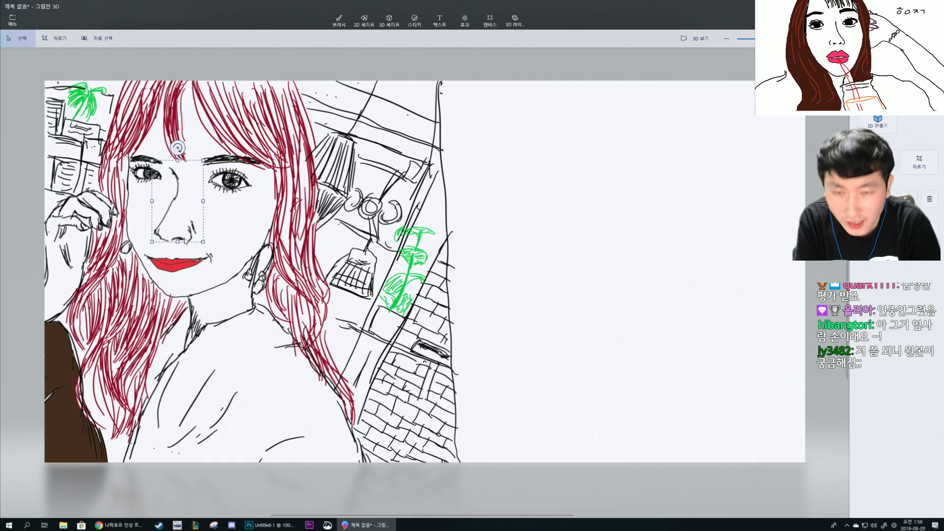
pyautogui.hotkey('ctrl', 'z')
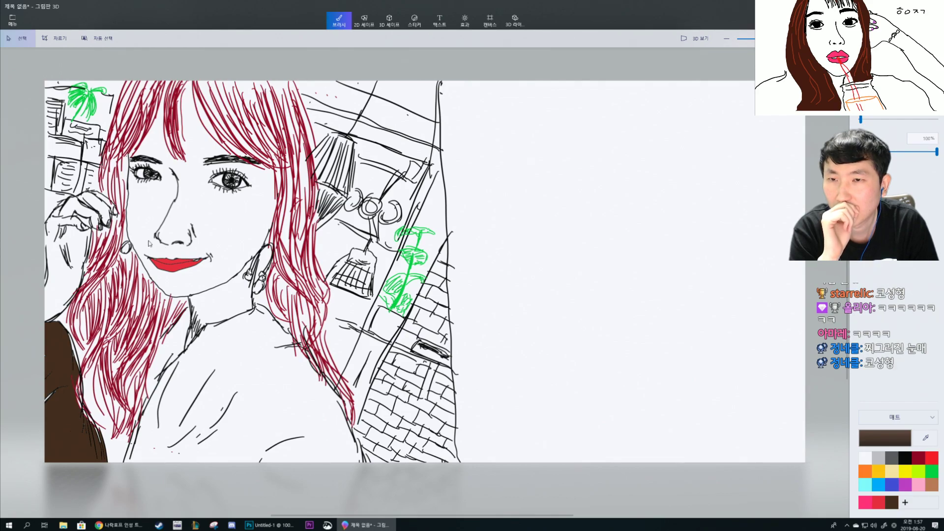
# Try to adjust only the lower part of the nose with a smaller rectangular selection.
pyautogui.moveTo(153, 248); pyautogui.dragTo(202, 213)
pyautogui.moveTo(177, 246); pyautogui.dragTo(177, 246)
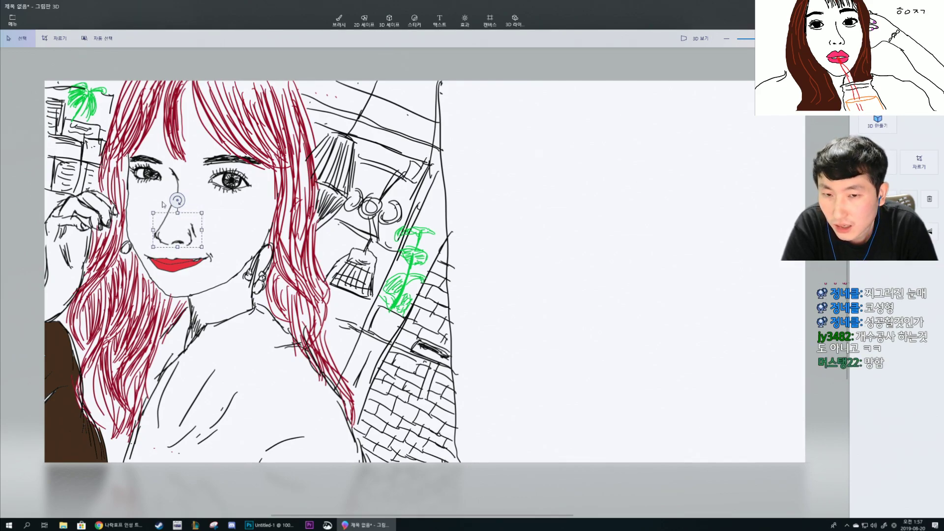
pyautogui.press('b')
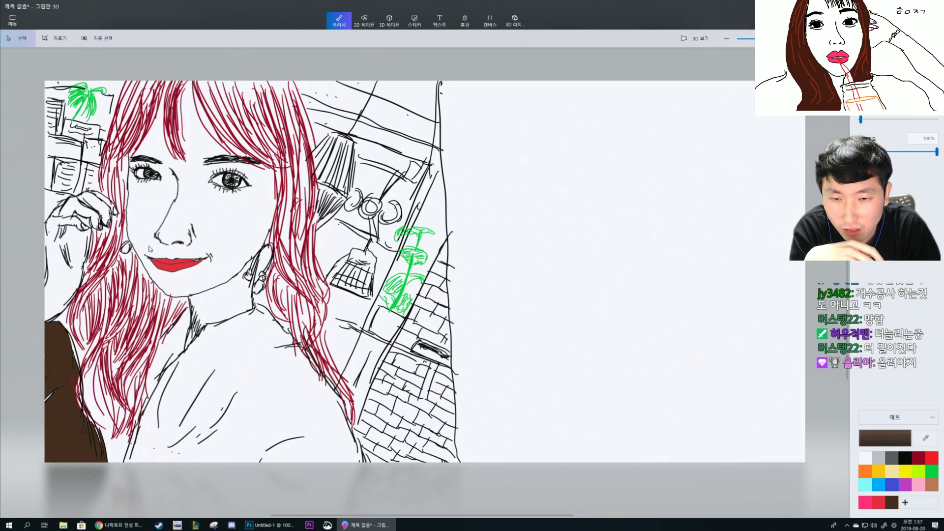
# Squash a rectangular selection of the lower nose slightly upward from its lower edge and deselect it.
pyautogui.moveTo(148, 248); pyautogui.dragTo(203, 209)
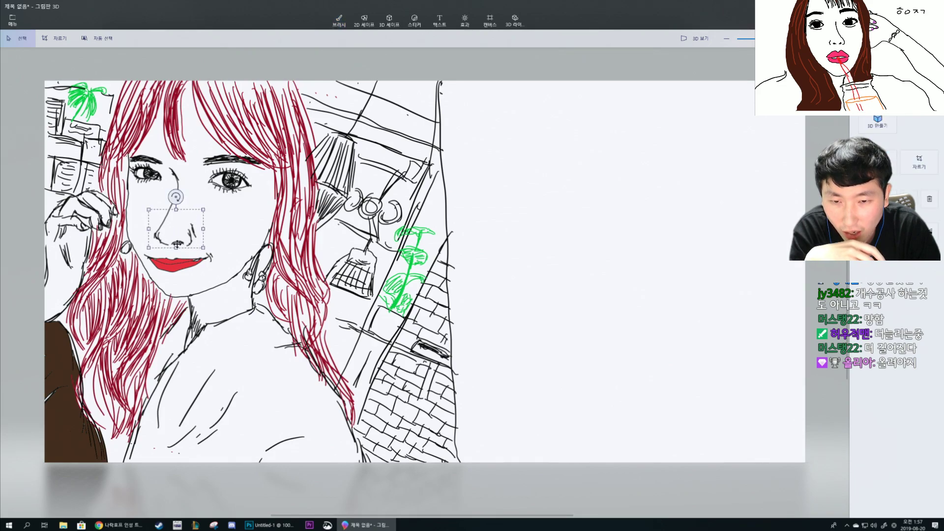
pyautogui.moveTo(176, 248); pyautogui.dragTo(176, 245)
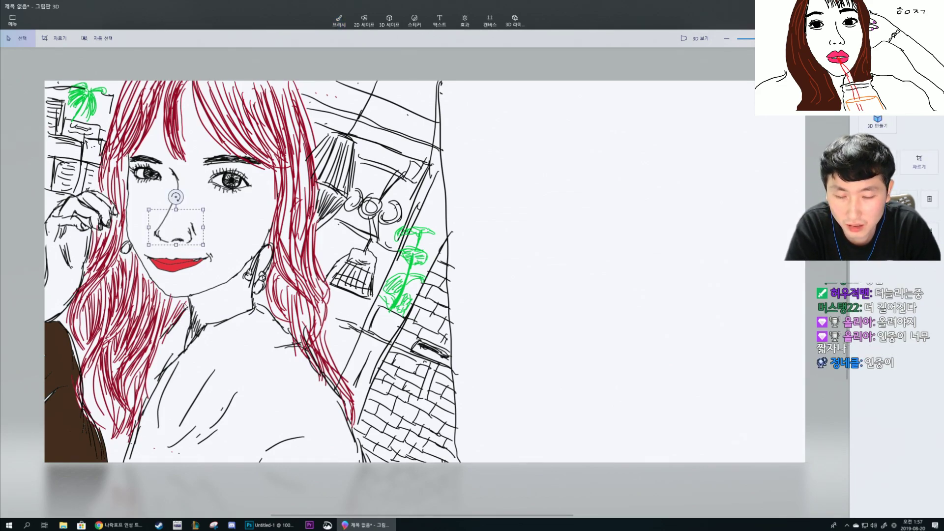
pyautogui.click(227, 204)
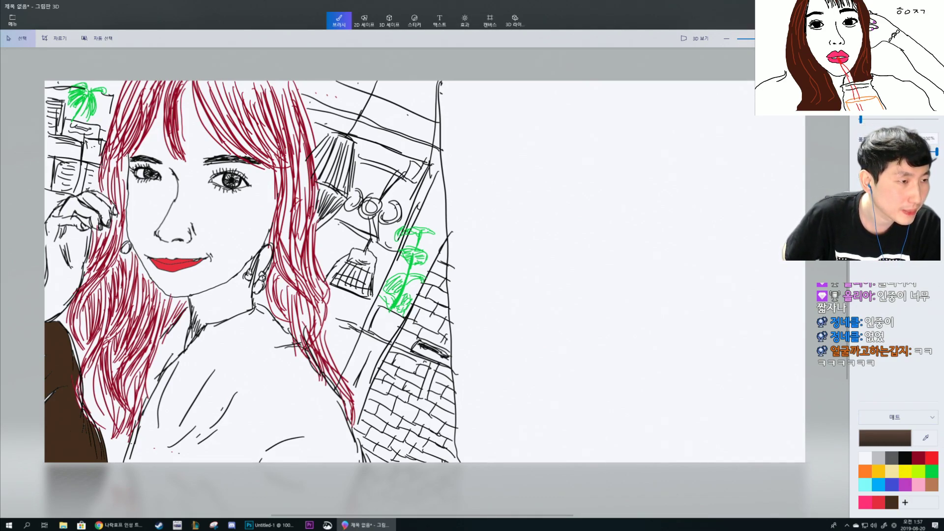
# Erase the lower nose line, nose tip and nostrils, keeping only the short bridge line beside the eye.
pyautogui.click(882, 90)
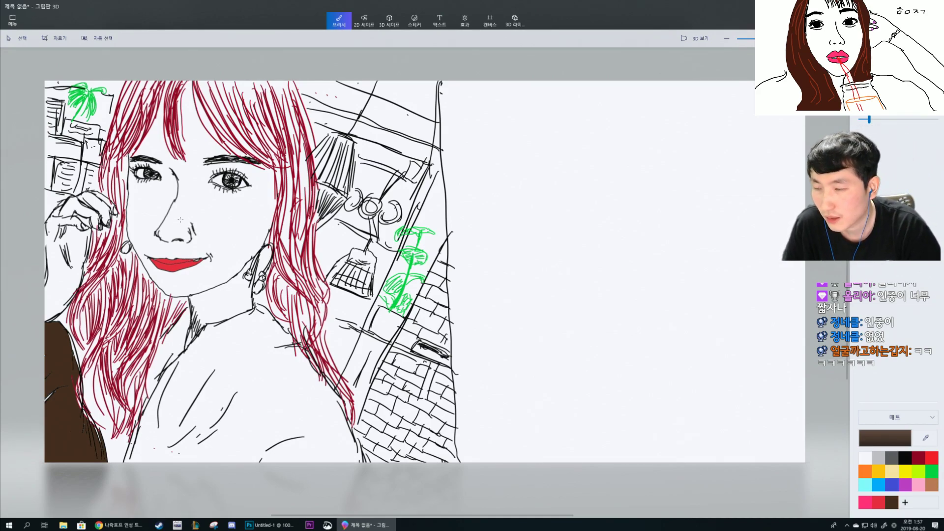
pyautogui.moveTo(170, 225)
pyautogui.mouseDown()
pyautogui.moveTo(166, 238)
pyautogui.moveTo(185, 234)
pyautogui.moveTo(170, 205)
pyautogui.mouseUp()
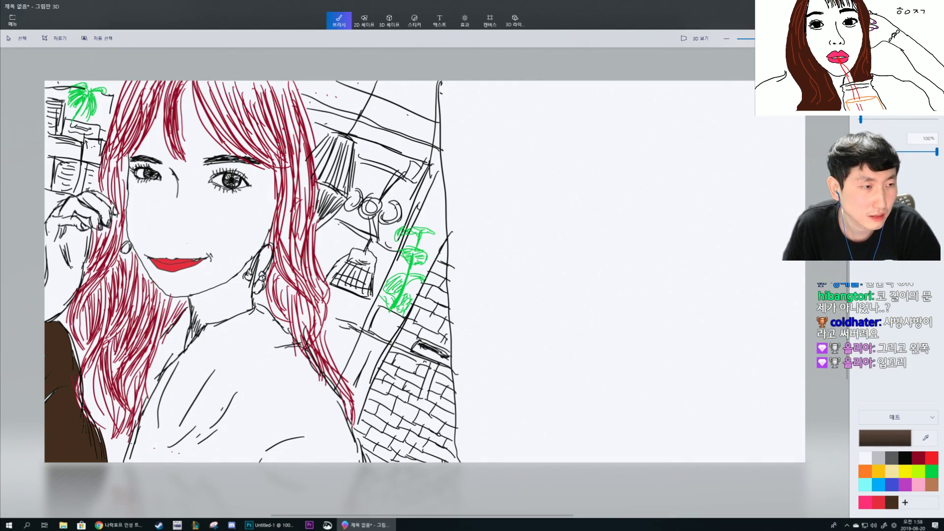
# Set the colour to black and return to the thin drawing brush to redraw the erased nose.
pyautogui.click(903, 456)
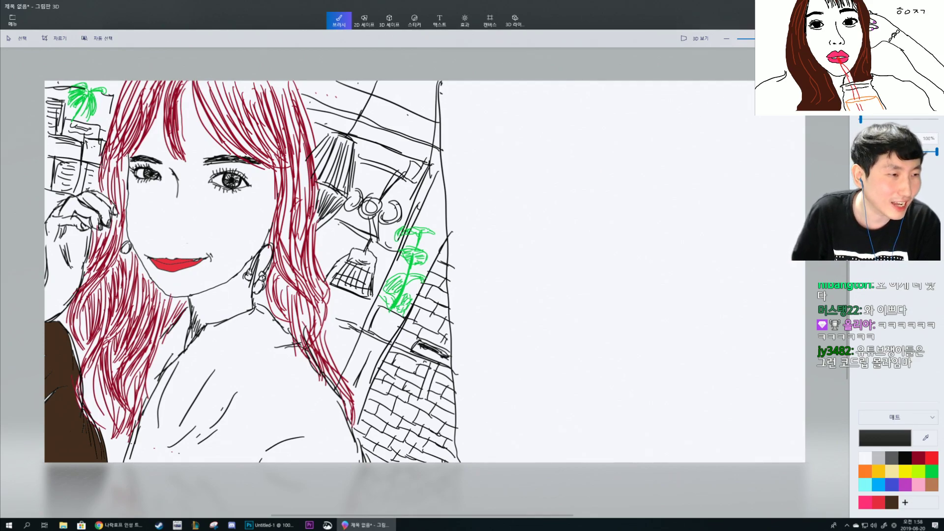
pyautogui.click(882, 88)
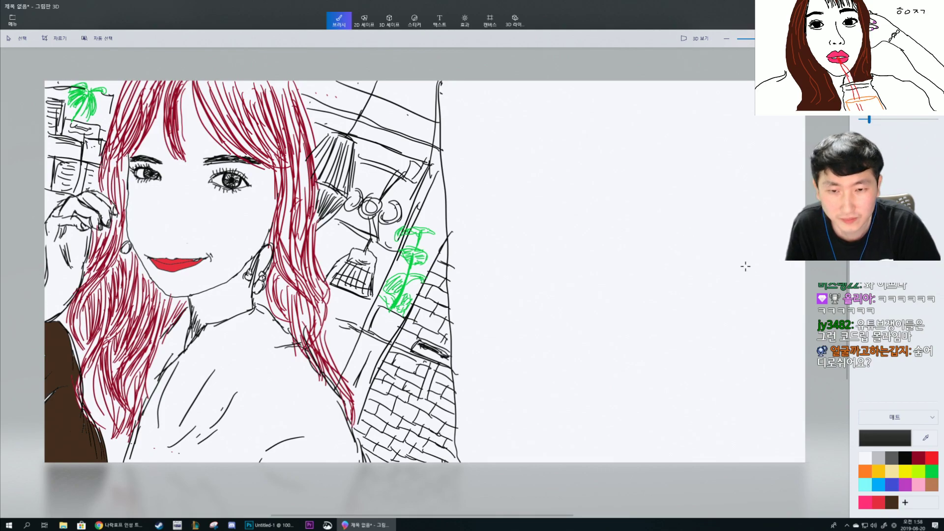
pyautogui.click(866, 88)
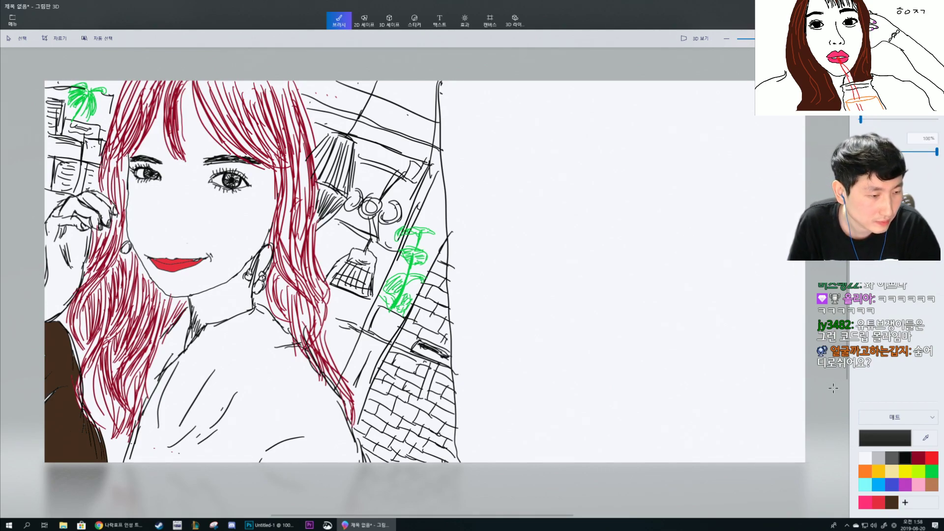
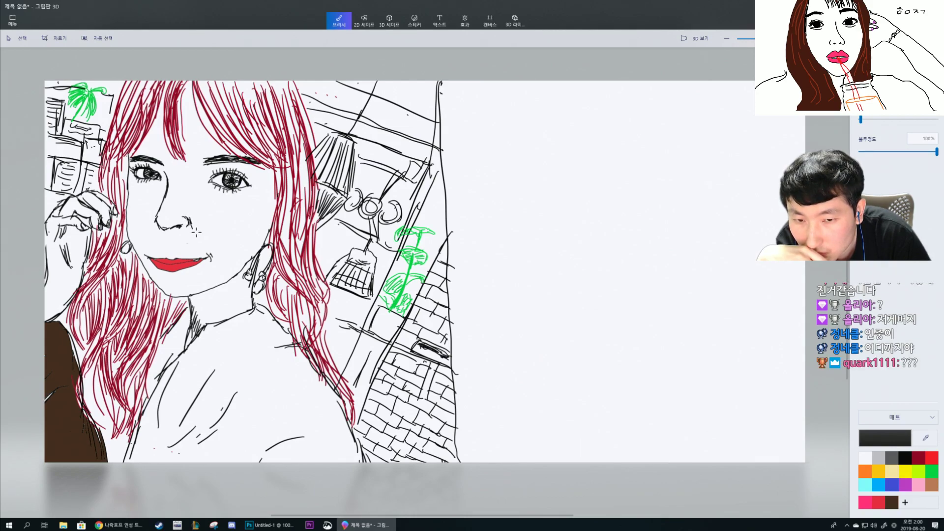
# Draw the outer nostril curve to complete the redrawn nose.
pyautogui.moveTo(188, 220); pyautogui.dragTo(191, 225)
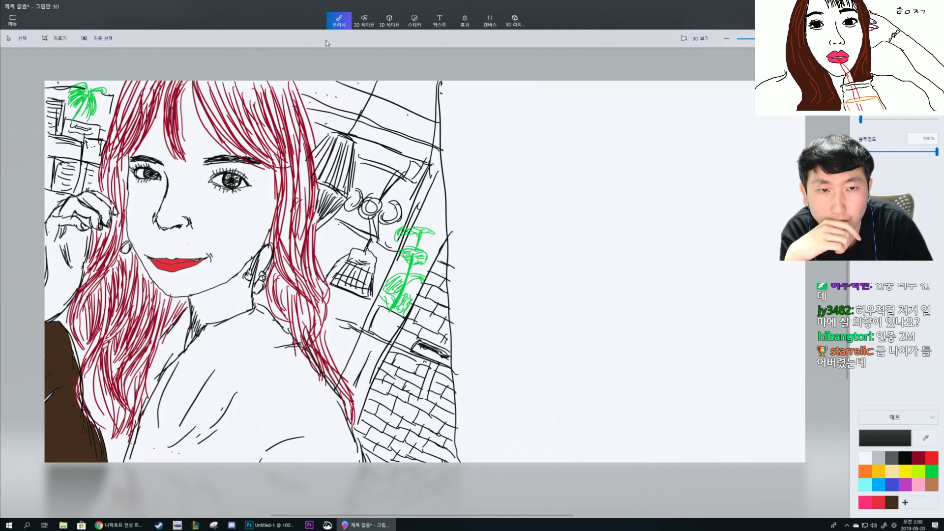
# Try shifting a thin horizontal strip between the nose and mouth slightly upward, and undo it.
pyautogui.click(17, 42)
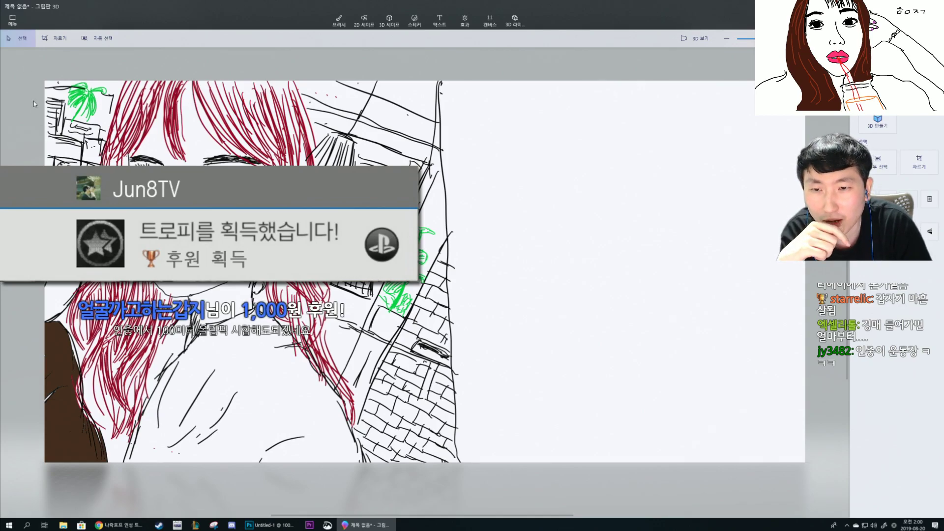
pyautogui.press('b')
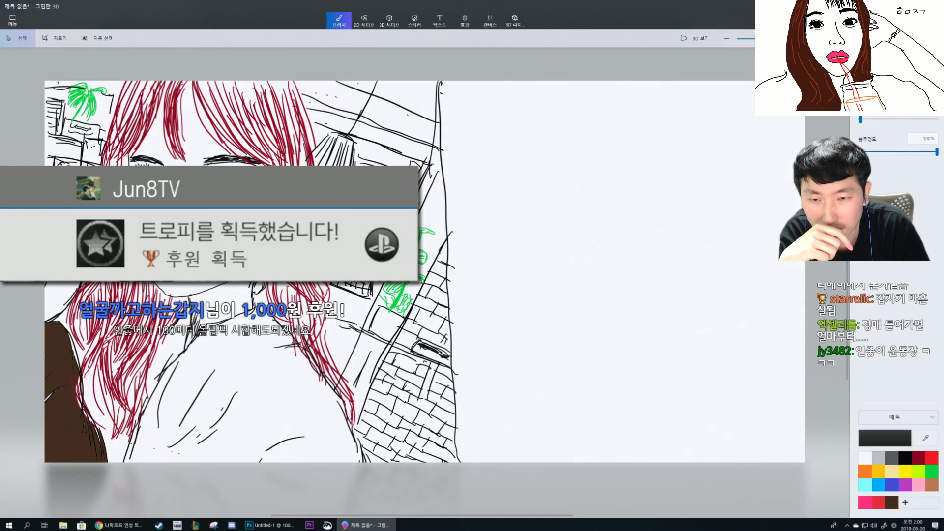
pyautogui.moveTo(26, 251)
pyautogui.mouseDown()
pyautogui.moveTo(256, 234)
pyautogui.moveTo(485, 248)
pyautogui.moveTo(497, 238)
pyautogui.mouseUp()
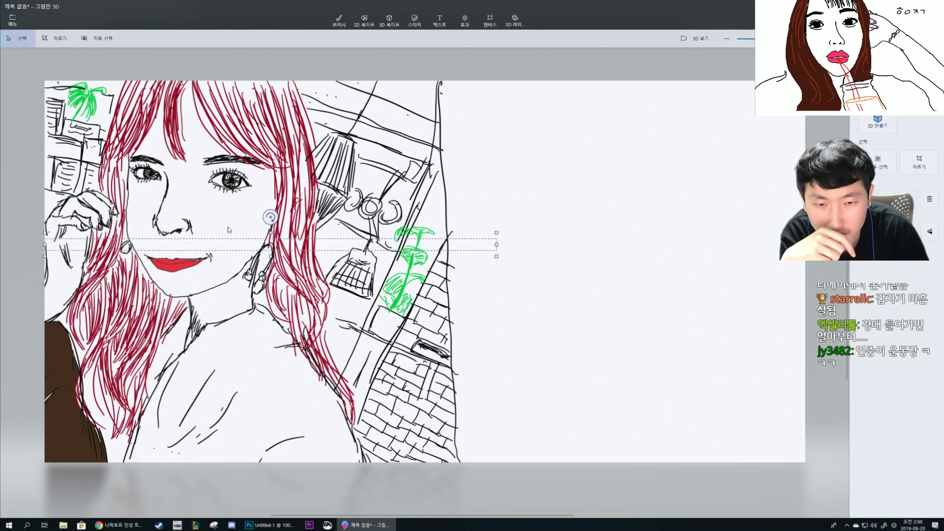
pyautogui.moveTo(276, 251); pyautogui.dragTo(277, 249)
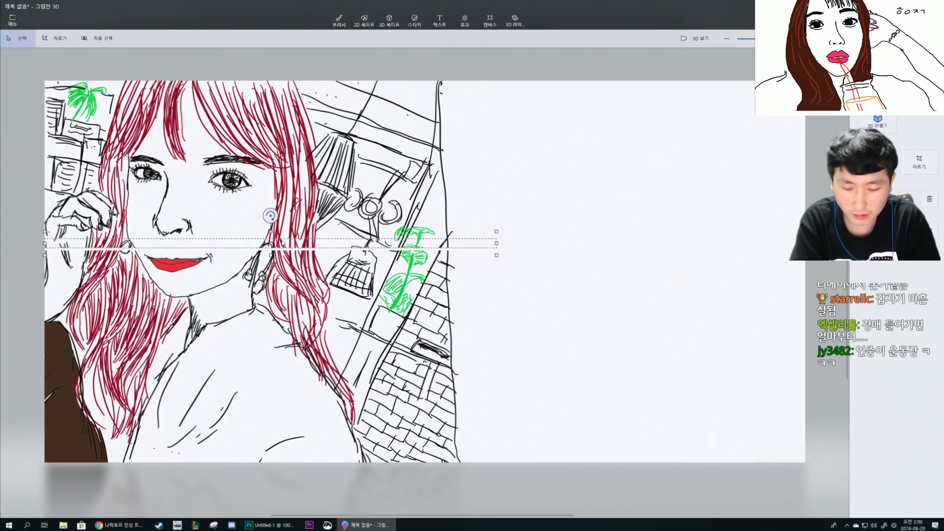
pyautogui.hotkey('ctrl', 'z')
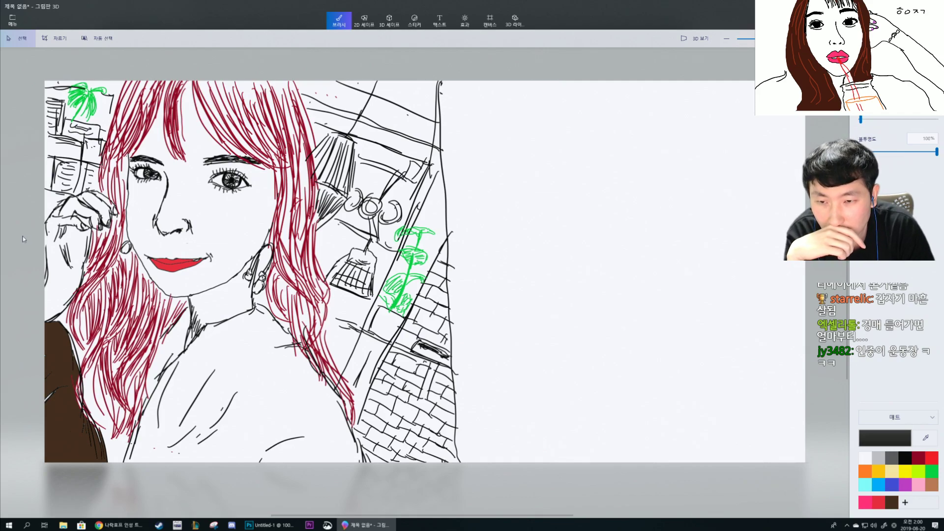
# Try squashing everything below the nose upward from the lower canvas edge, and undo it.
pyautogui.moveTo(23, 234); pyautogui.dragTo(429, 391)
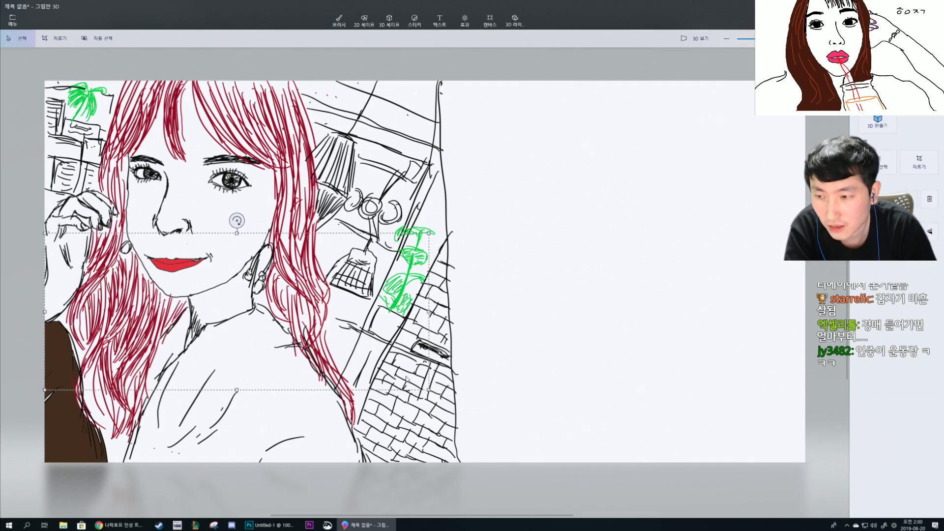
pyautogui.press('Escape')
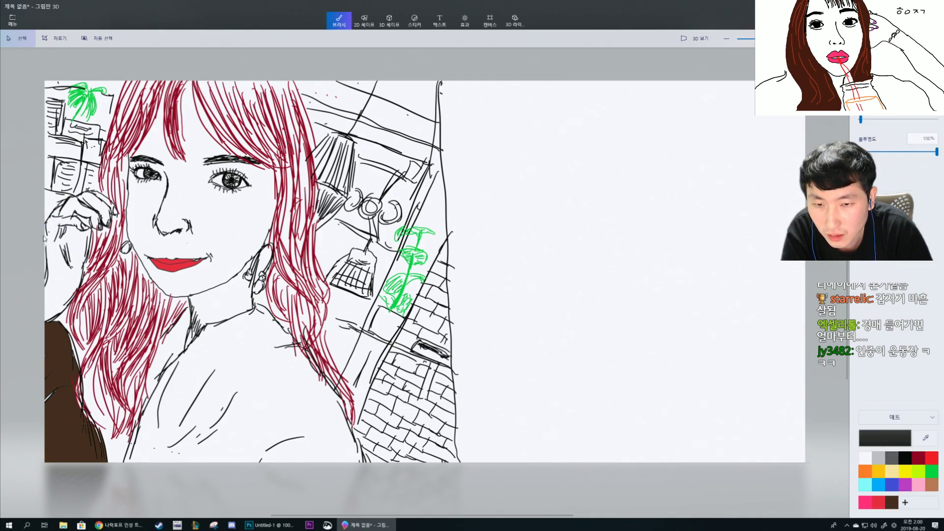
pyautogui.moveTo(30, 238); pyautogui.dragTo(485, 464)
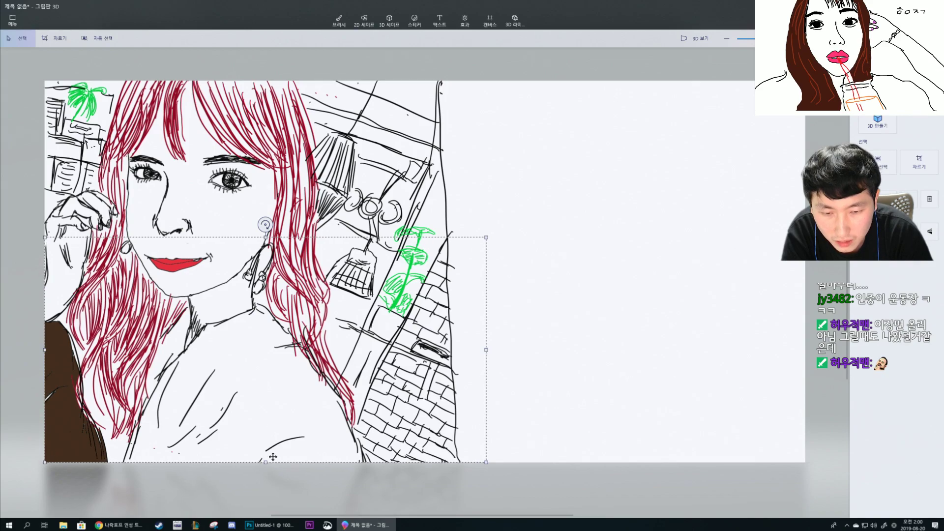
pyautogui.moveTo(273, 457); pyautogui.dragTo(278, 361)
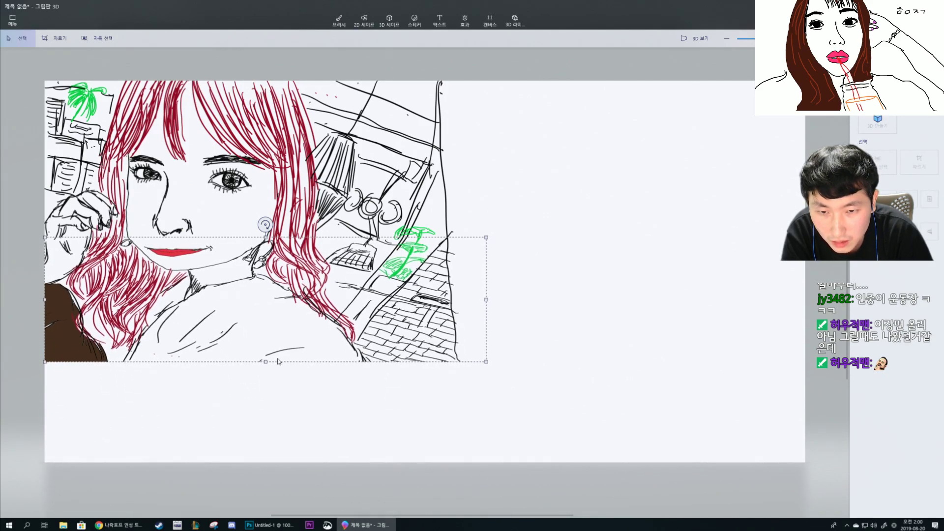
pyautogui.hotkey('ctrl', 'z')
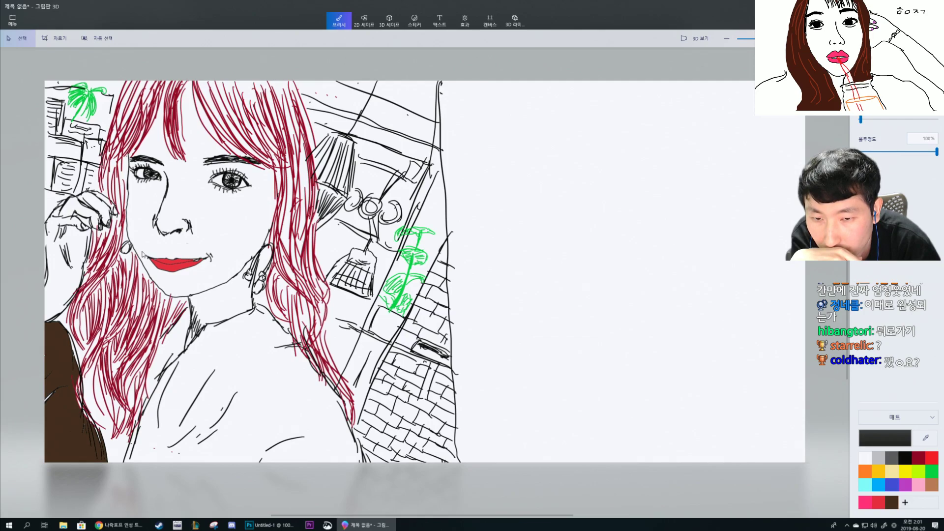
# Move the mouth up closer to the nose, fine-tune its position, and deselect it.
pyautogui.moveTo(142, 252); pyautogui.dragTo(179, 246)
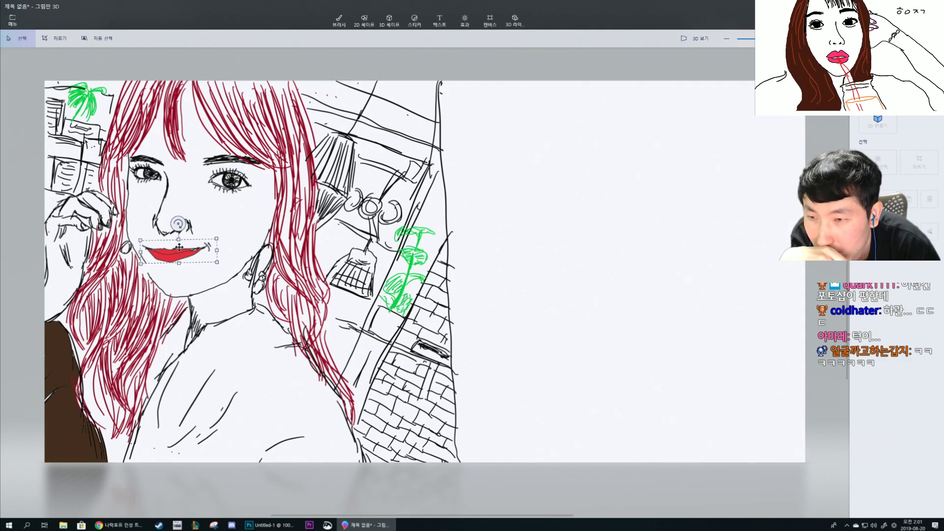
pyautogui.moveTo(179, 247); pyautogui.dragTo(176, 248)
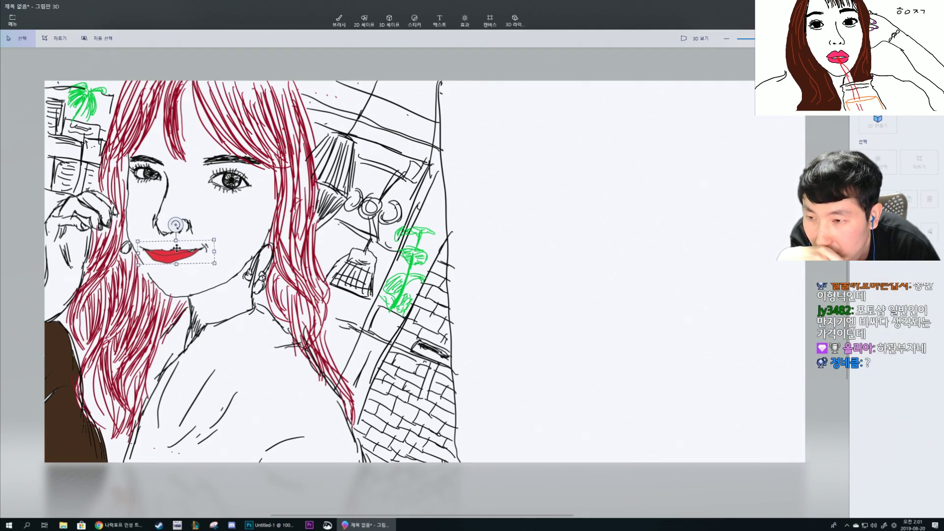
pyautogui.moveTo(177, 249); pyautogui.dragTo(177, 249)
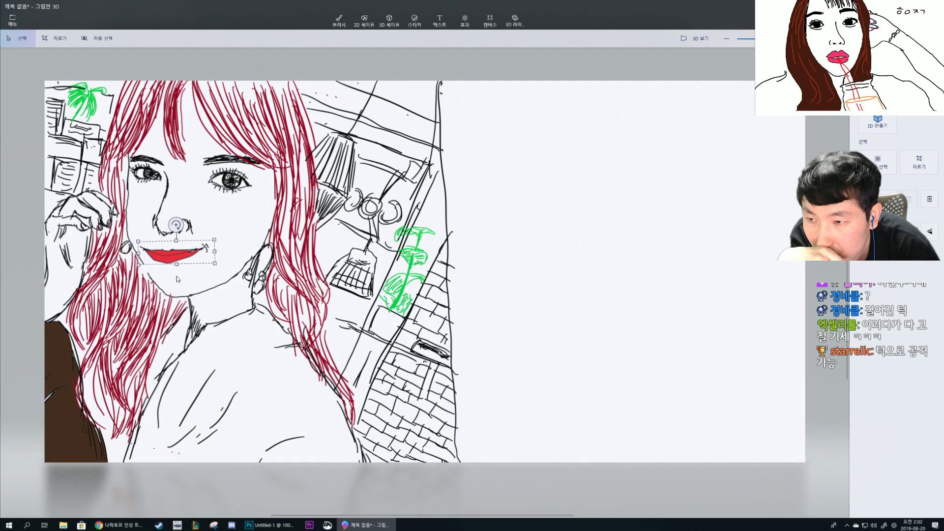
pyautogui.moveTo(182, 252); pyautogui.dragTo(182, 252)
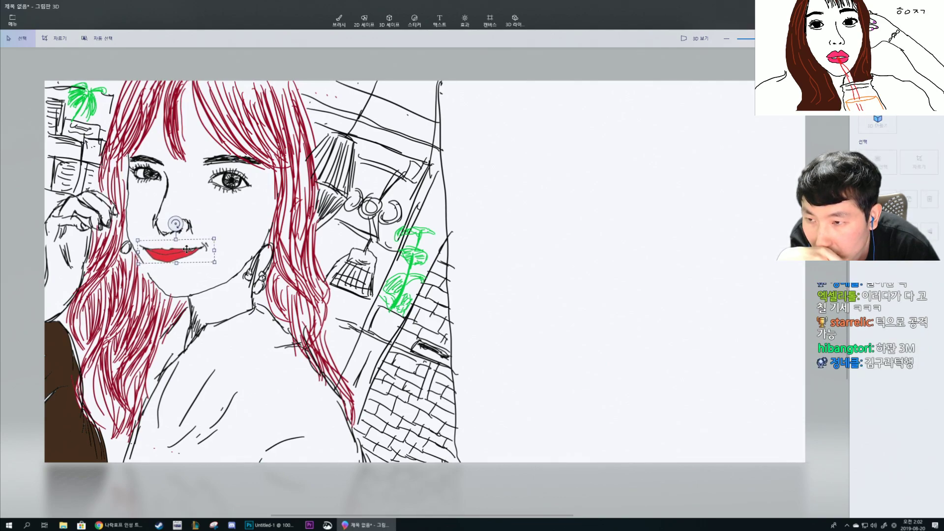
pyautogui.moveTo(187, 249); pyautogui.dragTo(189, 248)
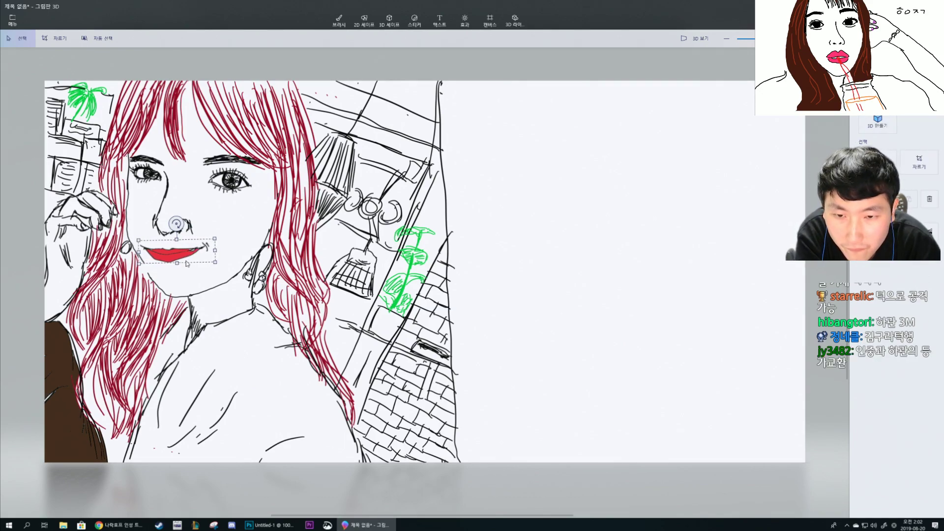
pyautogui.press('b')
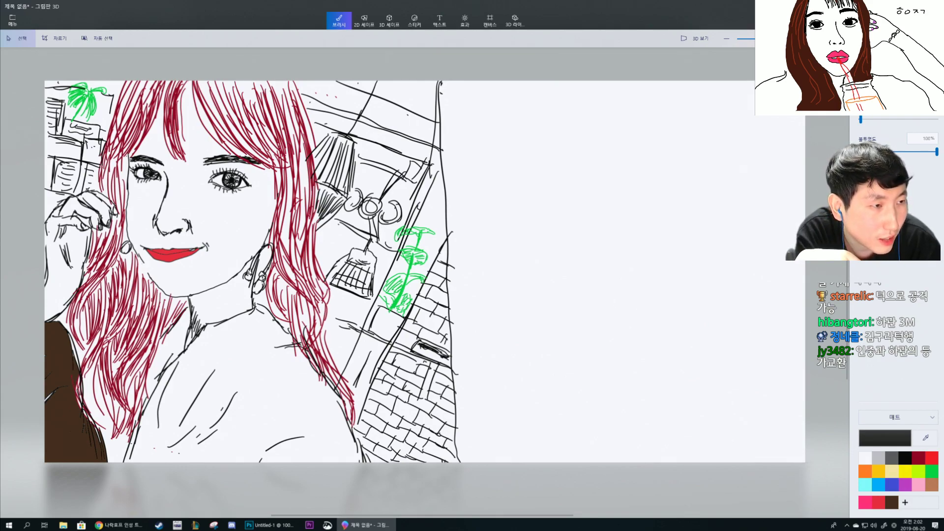
# Erase the old chin and lower jawline, and redraw them slightly higher in black from the chin toward the earring.
pyautogui.click(883, 91)
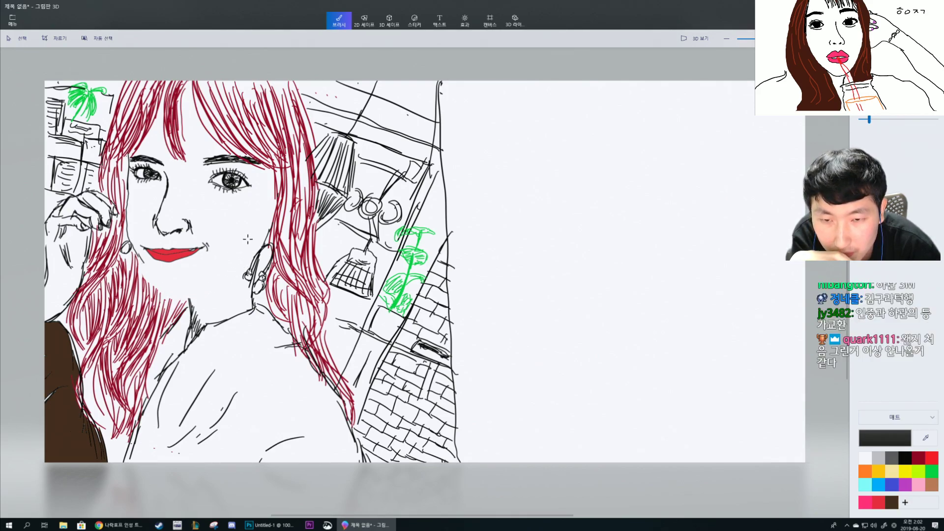
pyautogui.click(867, 61)
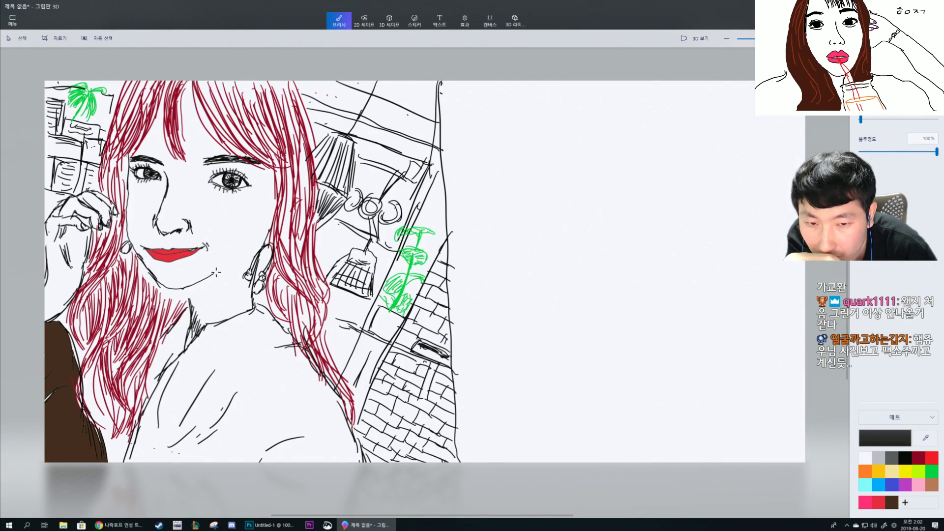
pyautogui.moveTo(211, 275); pyautogui.dragTo(251, 249)
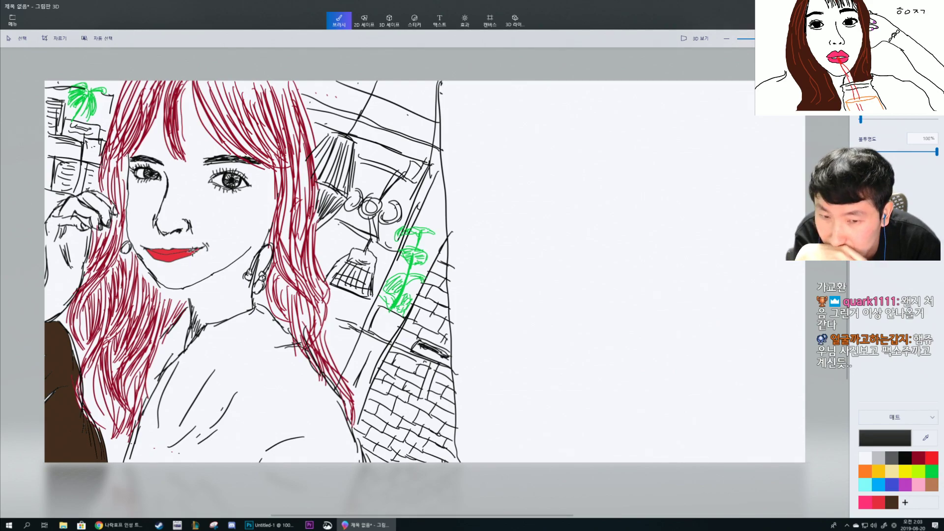
pyautogui.press('ctrl')
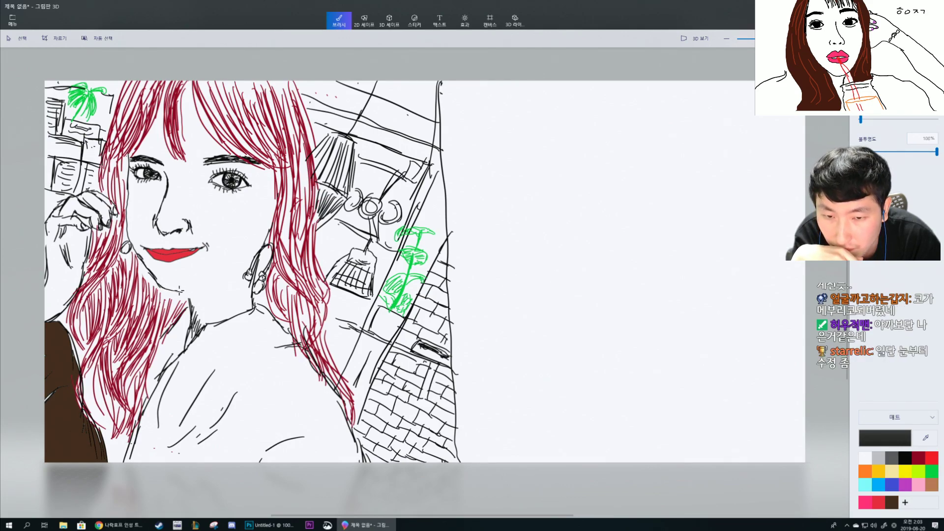
pyautogui.moveTo(172, 289); pyautogui.dragTo(232, 261)
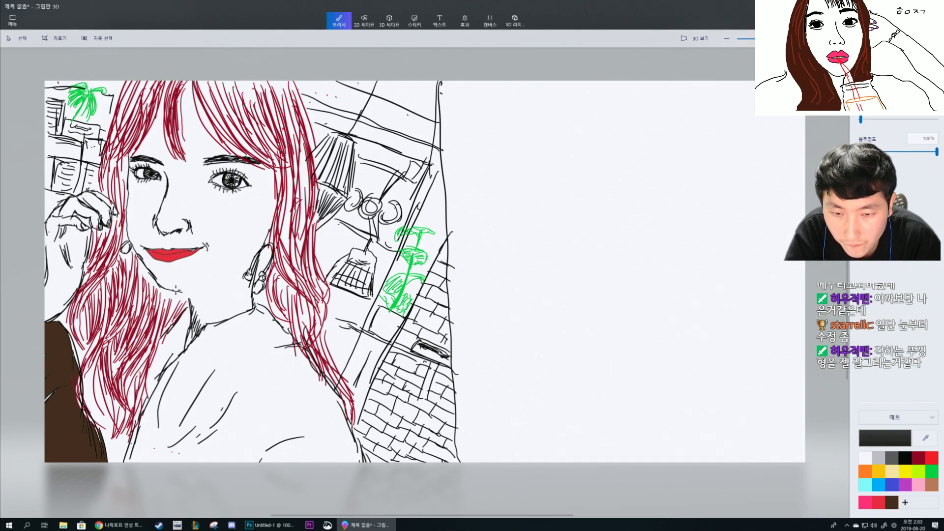
pyautogui.moveTo(188, 288); pyautogui.dragTo(229, 267)
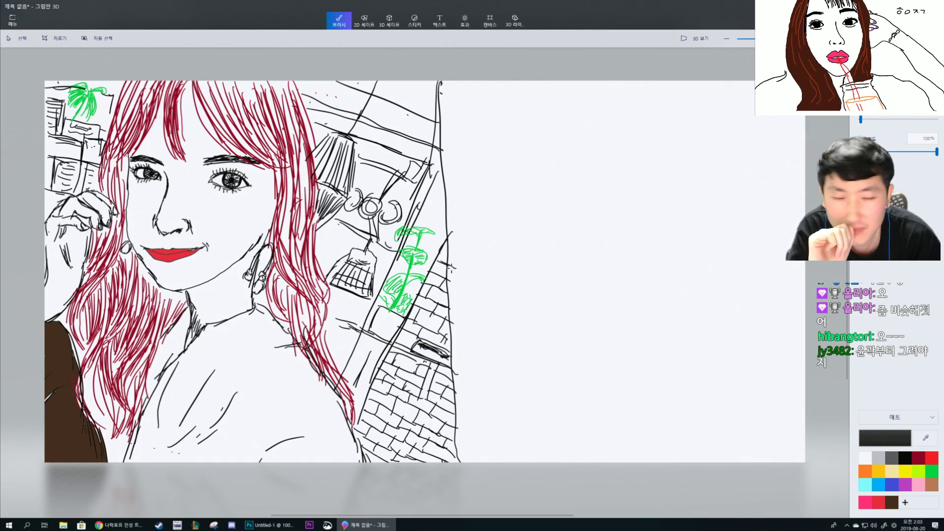
# Add dark red hair strands in the gap beside the new chin line.
pyautogui.click(917, 457)
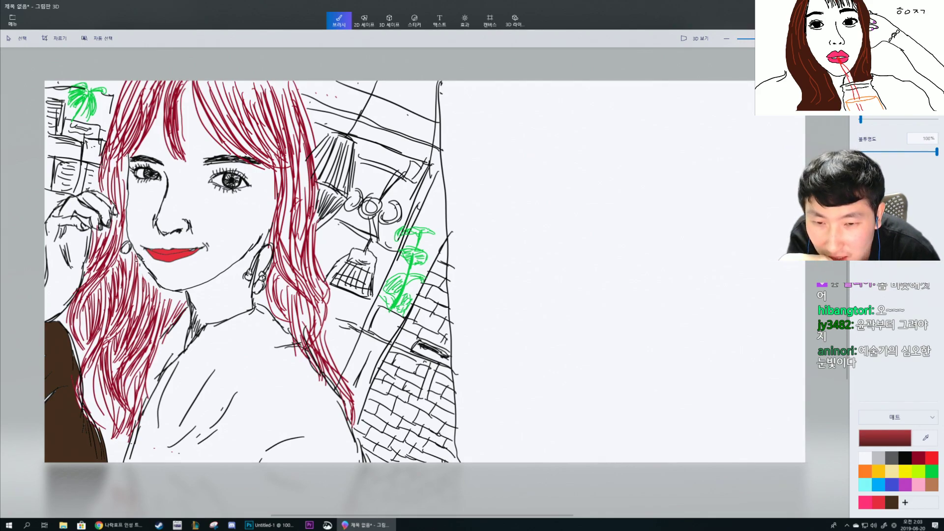
pyautogui.moveTo(139, 261)
pyautogui.mouseDown()
pyautogui.moveTo(155, 304)
pyautogui.moveTo(177, 290)
pyautogui.moveTo(175, 315)
pyautogui.moveTo(166, 302)
pyautogui.mouseUp()
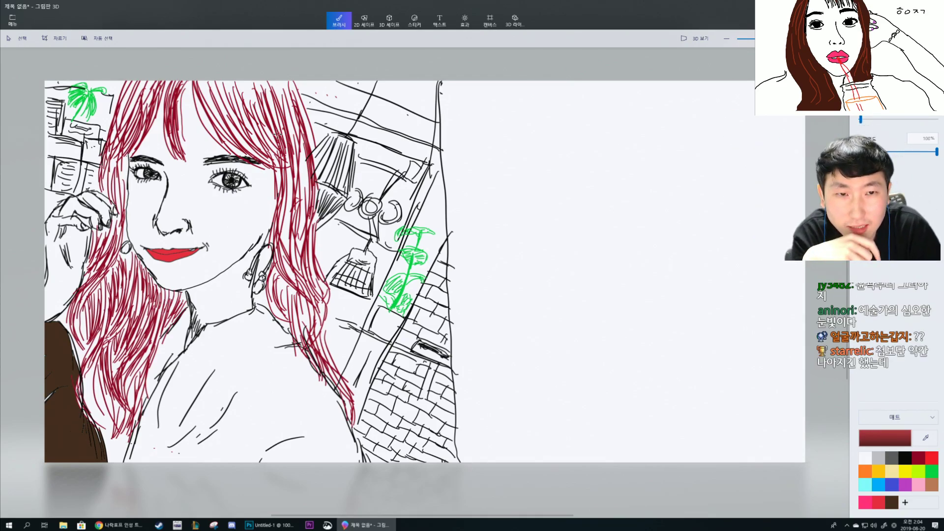
# Select the small area at the mouth corner nearest the raised hand, rotate and reposition it, and deselect it.
pyautogui.click(18, 38)
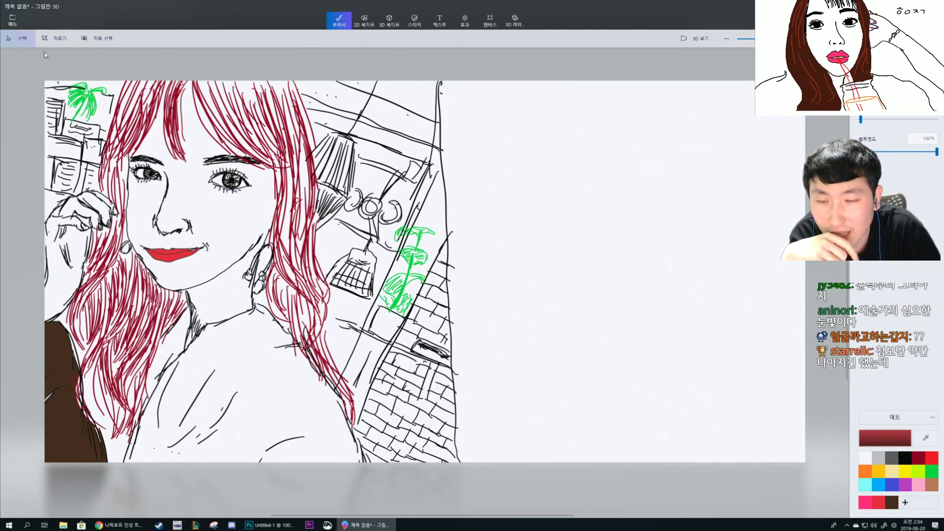
pyautogui.moveTo(138, 241); pyautogui.dragTo(154, 257)
pyautogui.moveTo(145, 223); pyautogui.dragTo(150, 246)
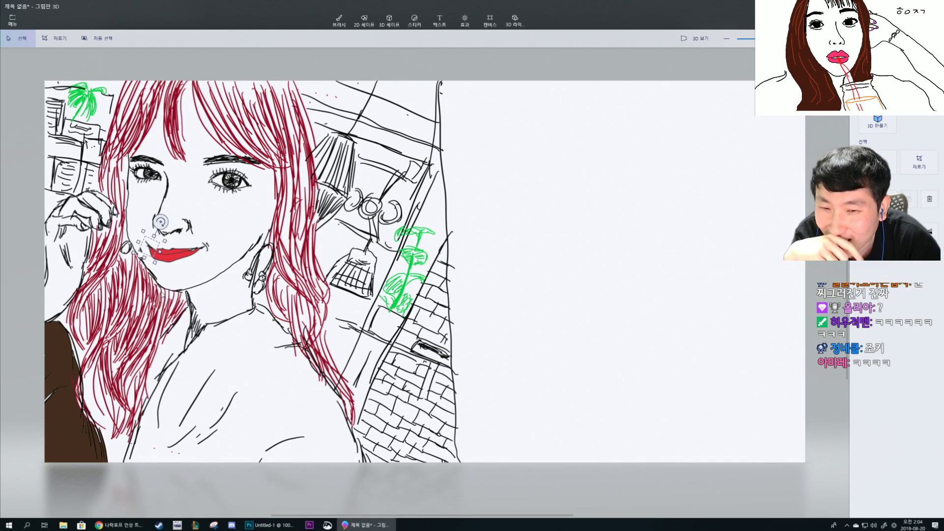
pyautogui.moveTo(161, 222); pyautogui.dragTo(158, 220)
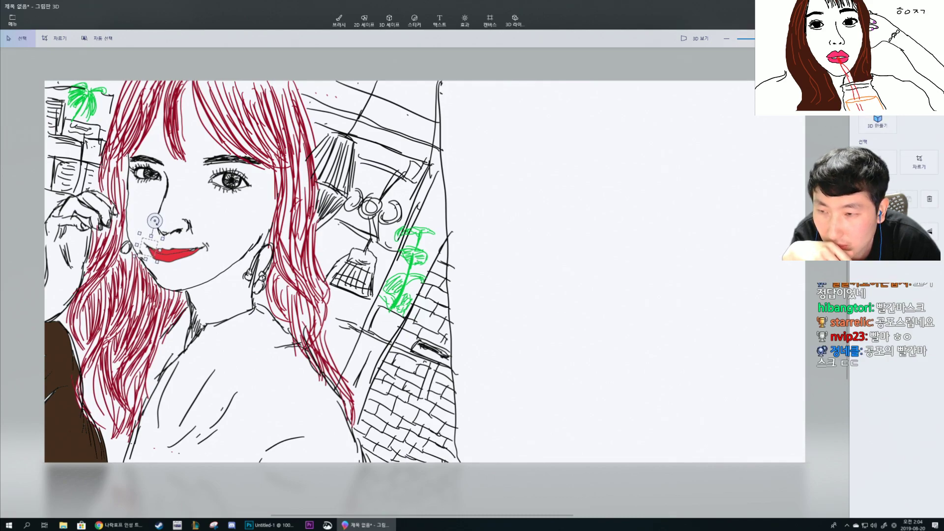
pyautogui.click(190, 271)
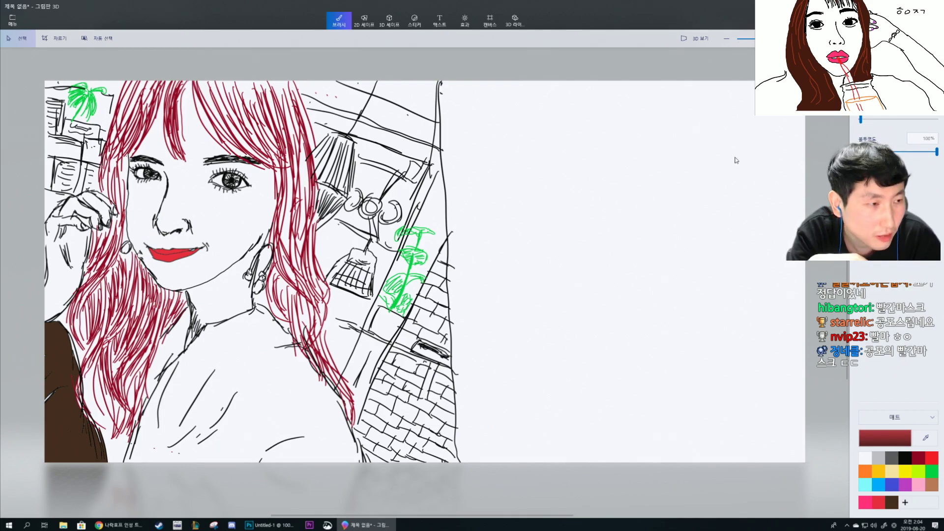
# Erase the stray mark beside the adjusted mouth corner and return to the thin drawing brush in black.
pyautogui.click(882, 88)
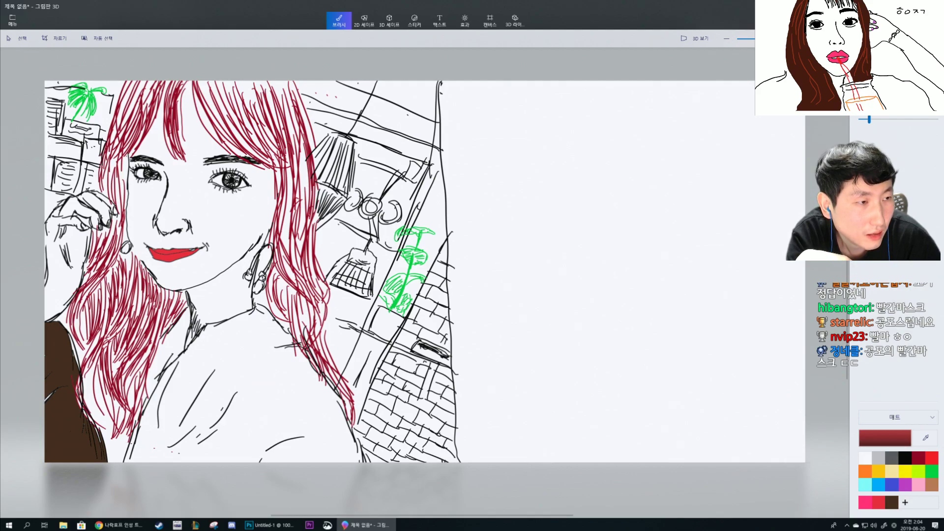
pyautogui.click(867, 69)
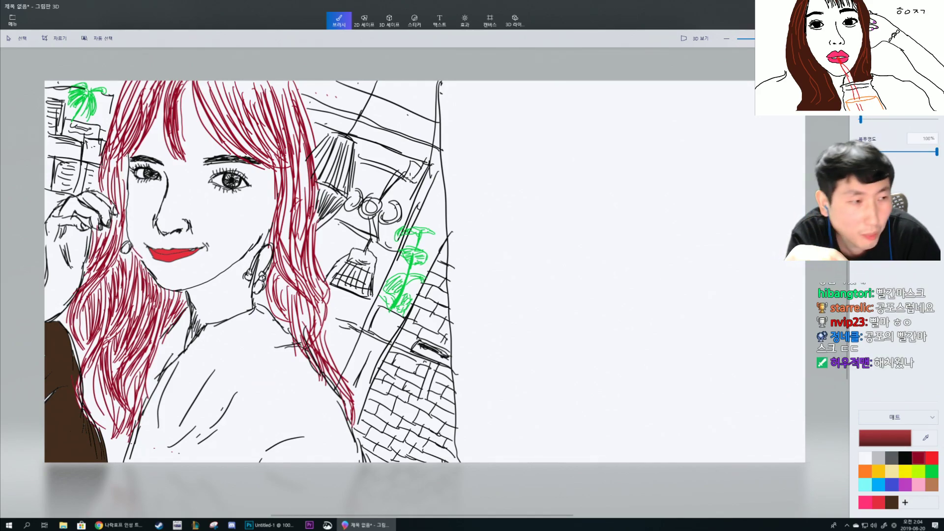
pyautogui.click(905, 458)
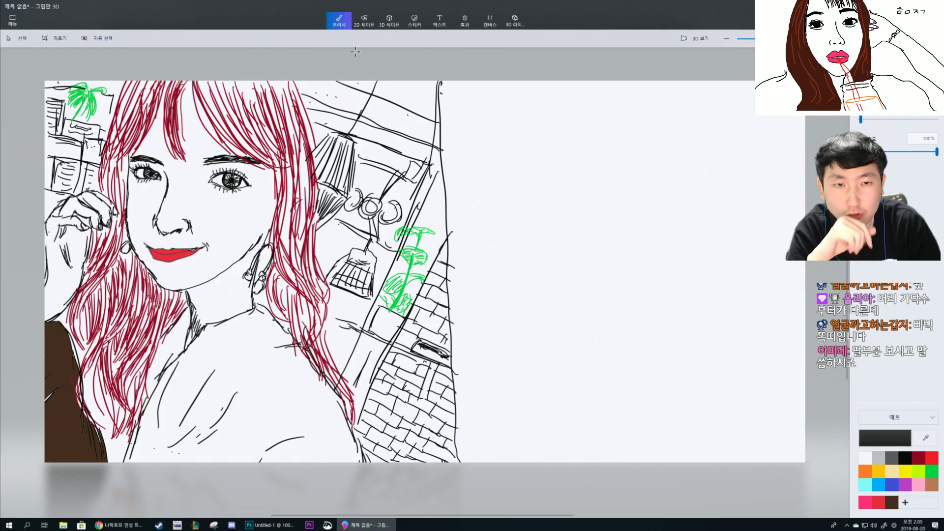
# Try moving the eye on the earring side toward the nose and tilting it about 9° counterclockwise, comparing before and after, and undo it.
pyautogui.click(18, 40)
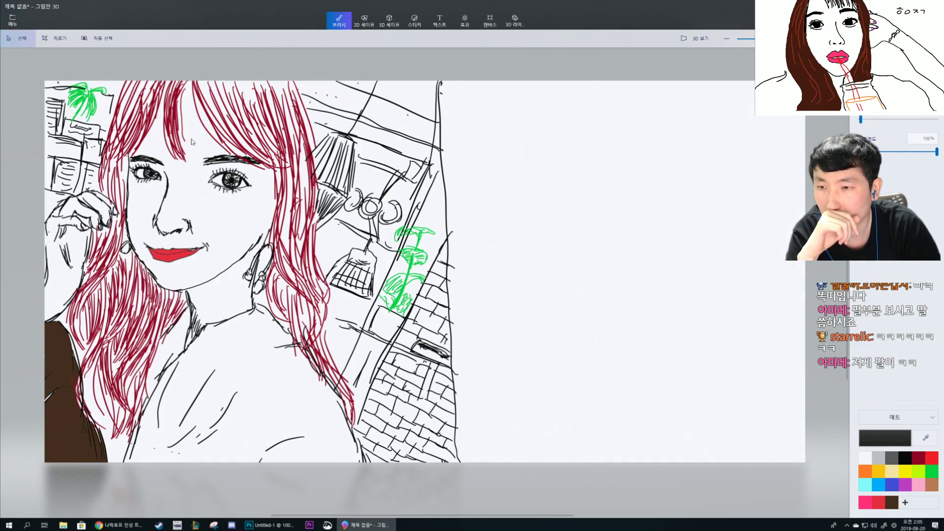
pyautogui.moveTo(195, 193)
pyautogui.mouseDown()
pyautogui.moveTo(254, 168)
pyautogui.moveTo(213, 180)
pyautogui.mouseUp()
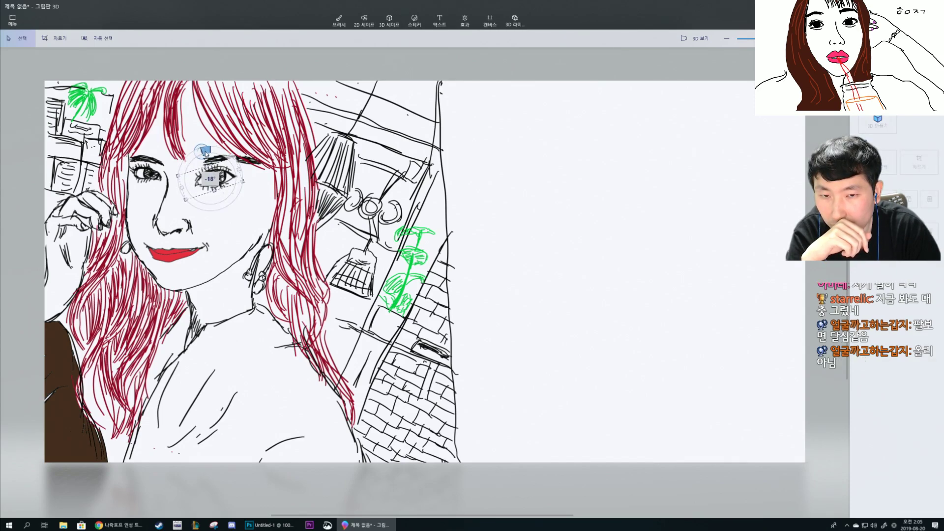
pyautogui.moveTo(210, 148); pyautogui.dragTo(209, 148)
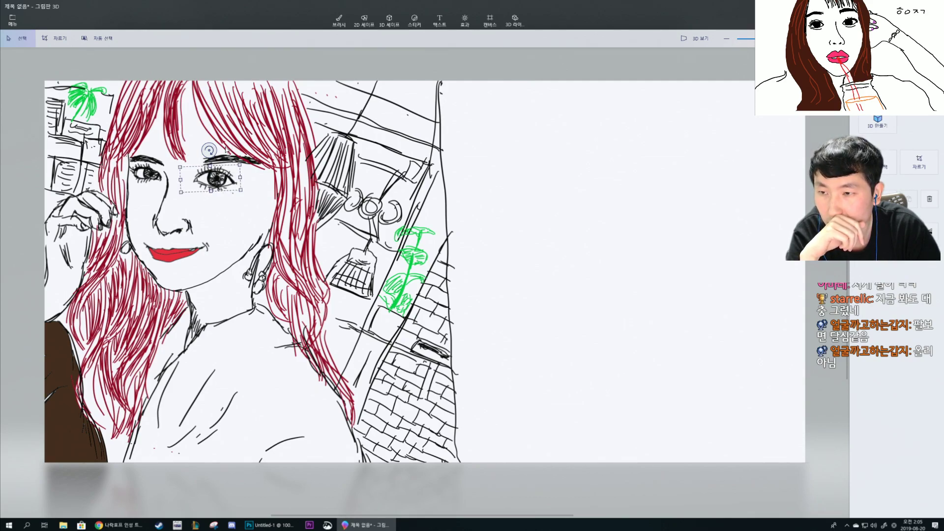
pyautogui.moveTo(209, 150); pyautogui.dragTo(204, 153)
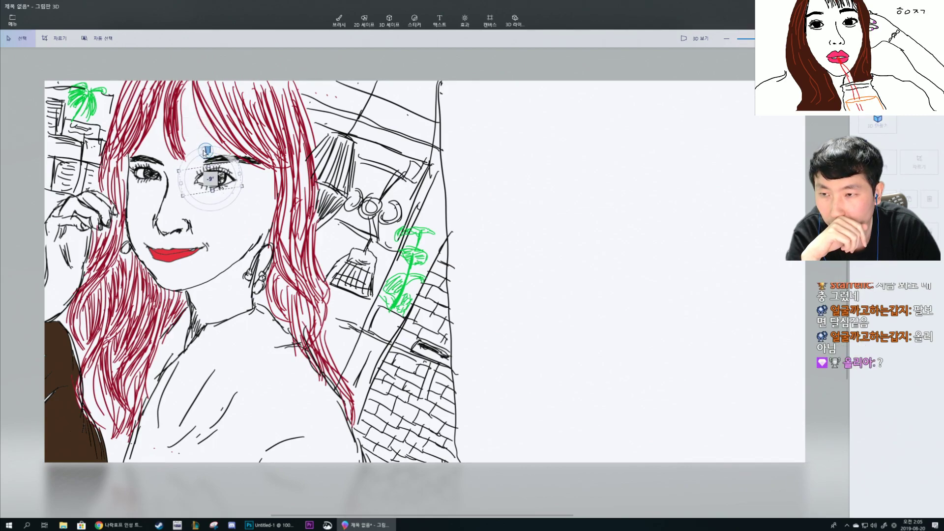
pyautogui.moveTo(206, 152); pyautogui.dragTo(205, 149)
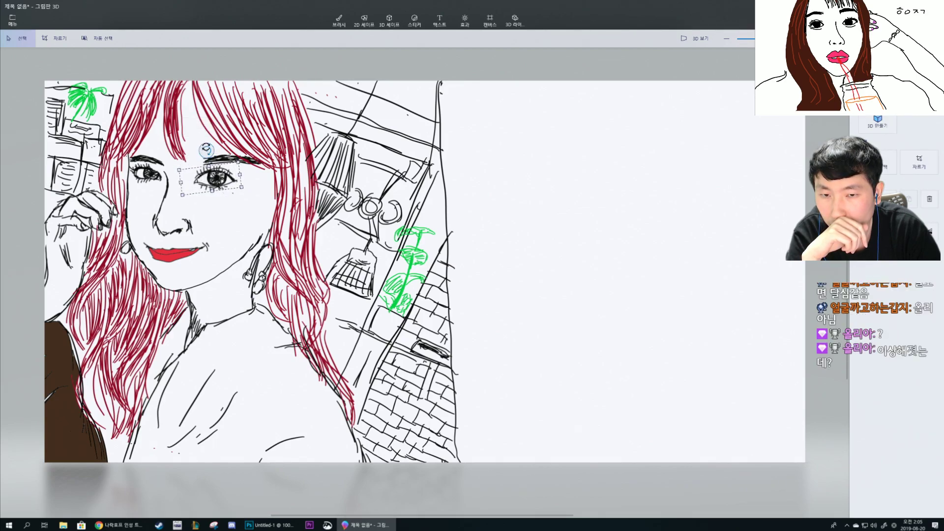
pyautogui.click(223, 200)
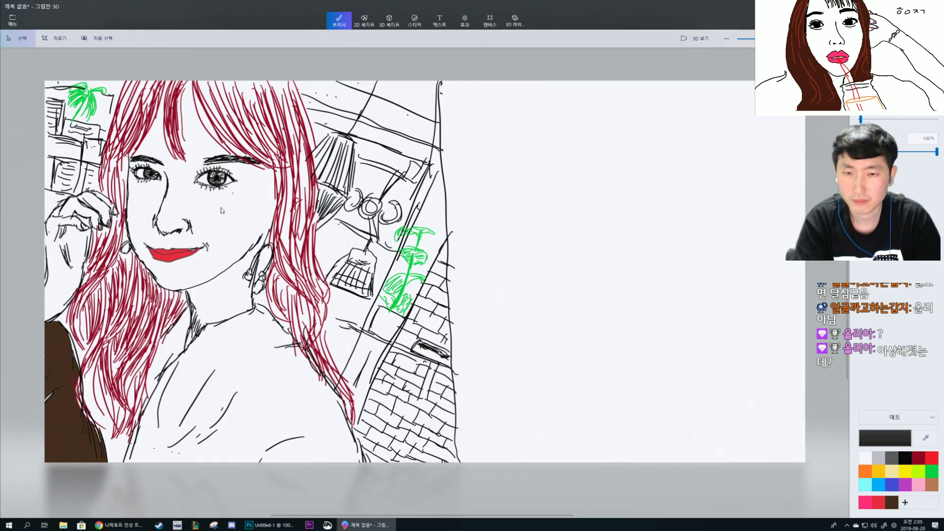
pyautogui.hotkey('ctrl', 'z')
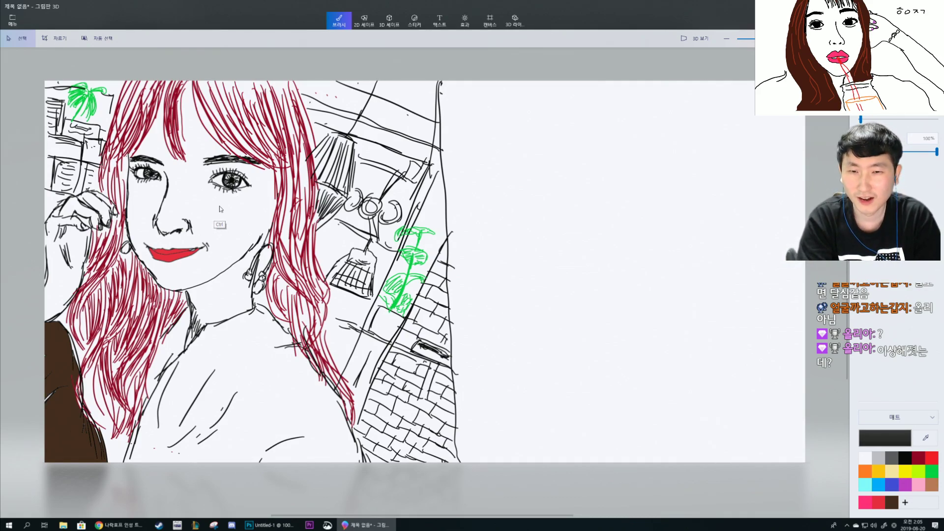
pyautogui.hotkey('ctrl', 'y')
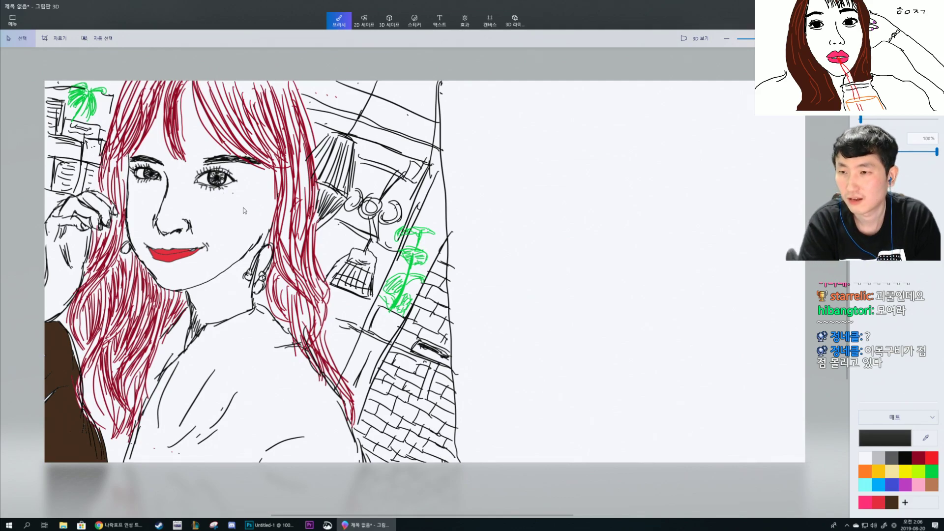
pyautogui.hotkey('ctrl', 'z')
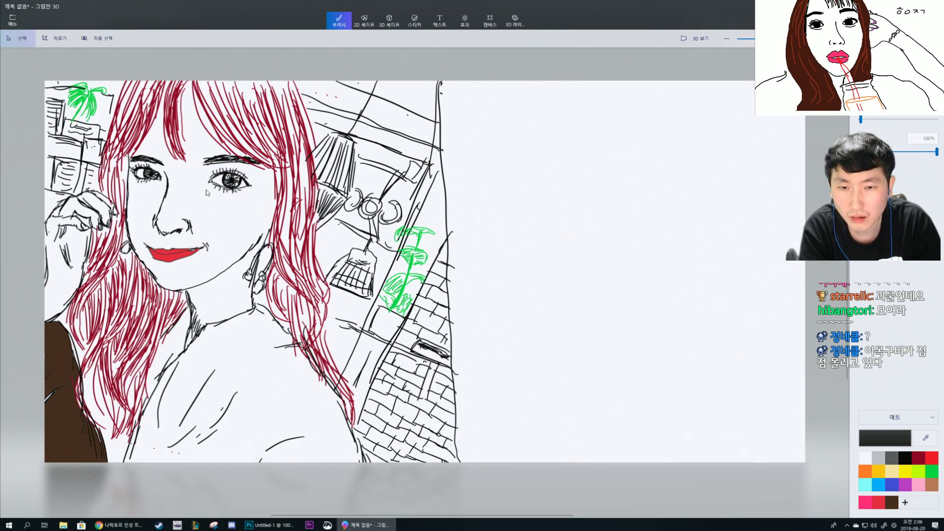
# Shift the earring-side eye slightly toward the nose, and extend the inner end of its eyebrow toward the nose in black.
pyautogui.moveTo(200, 189)
pyautogui.mouseDown()
pyautogui.moveTo(221, 191)
pyautogui.moveTo(205, 189)
pyautogui.moveTo(254, 169)
pyautogui.moveTo(215, 180)
pyautogui.moveTo(217, 148)
pyautogui.mouseUp()
pyautogui.click(196, 210)
pyautogui.click(198, 146)
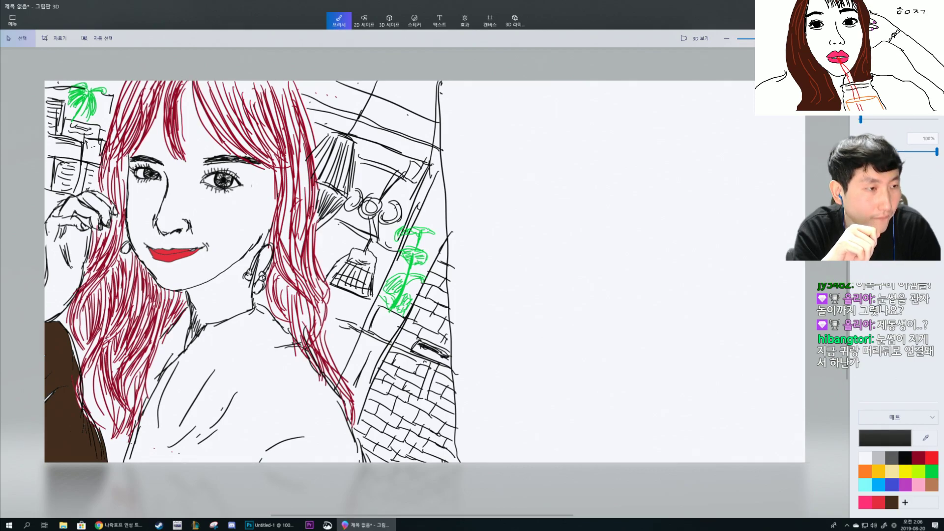
pyautogui.click(904, 458)
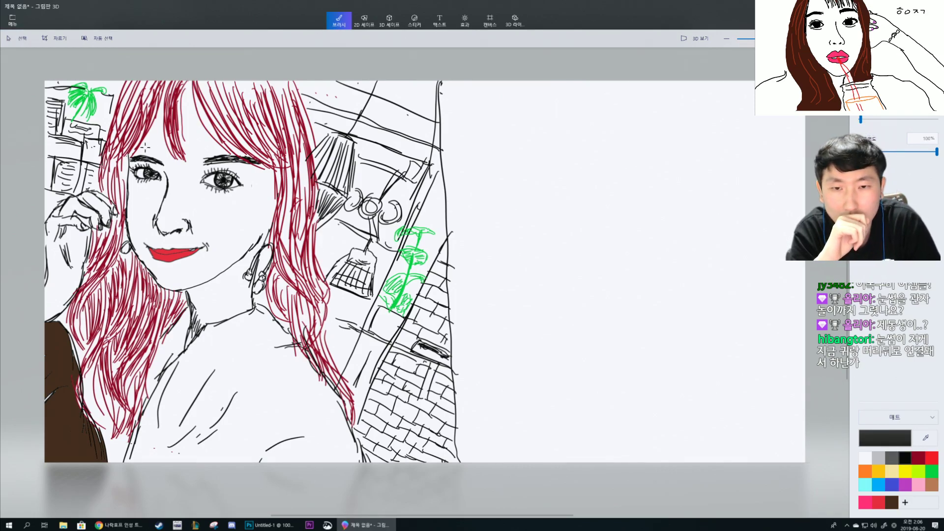
pyautogui.moveTo(196, 161); pyautogui.dragTo(209, 160)
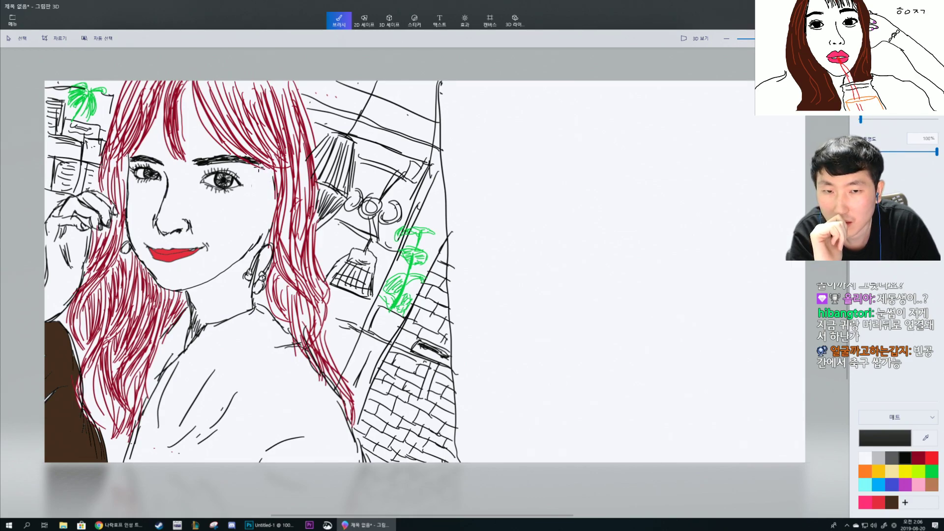
# Add dark red fringe strands over that eyebrow's outer end, and darken the side contour of the face below them in black.
pyautogui.click(918, 457)
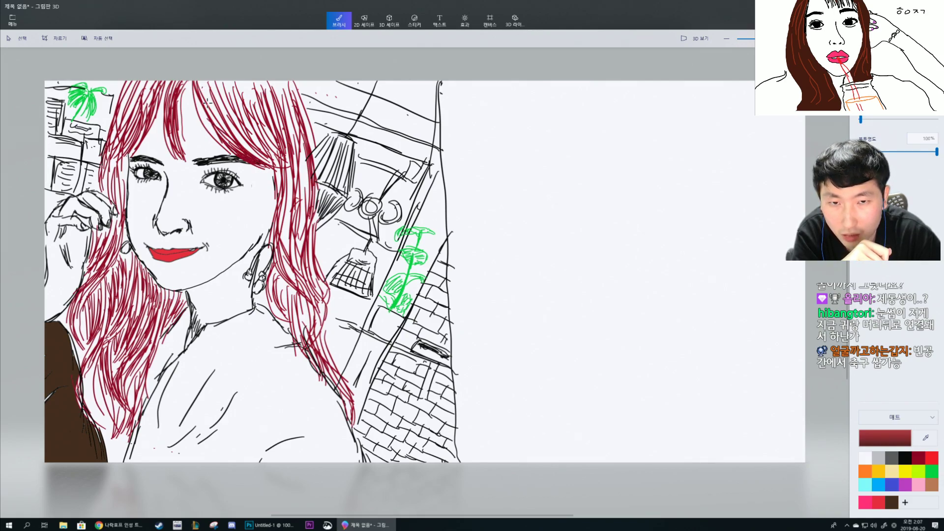
pyautogui.moveTo(227, 92)
pyautogui.mouseDown()
pyautogui.moveTo(246, 132)
pyautogui.moveTo(269, 125)
pyautogui.mouseUp()
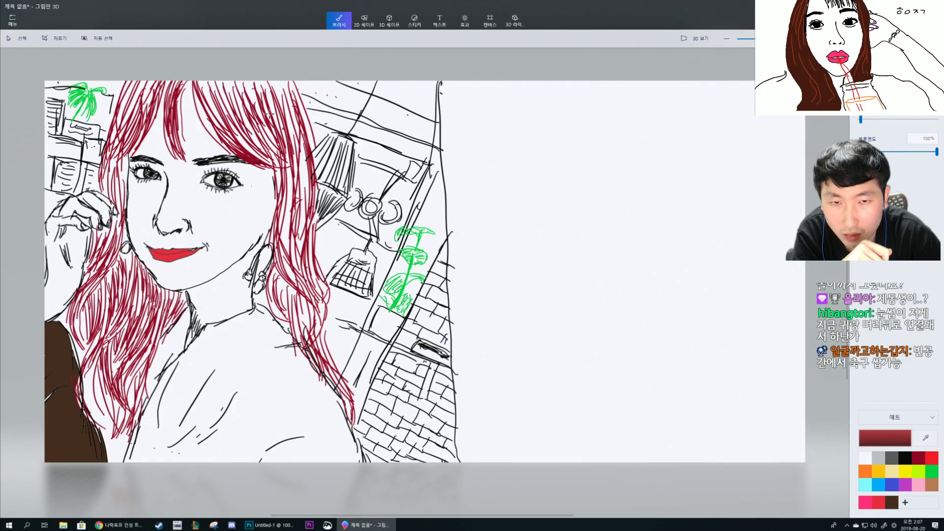
pyautogui.moveTo(269, 91); pyautogui.dragTo(290, 145)
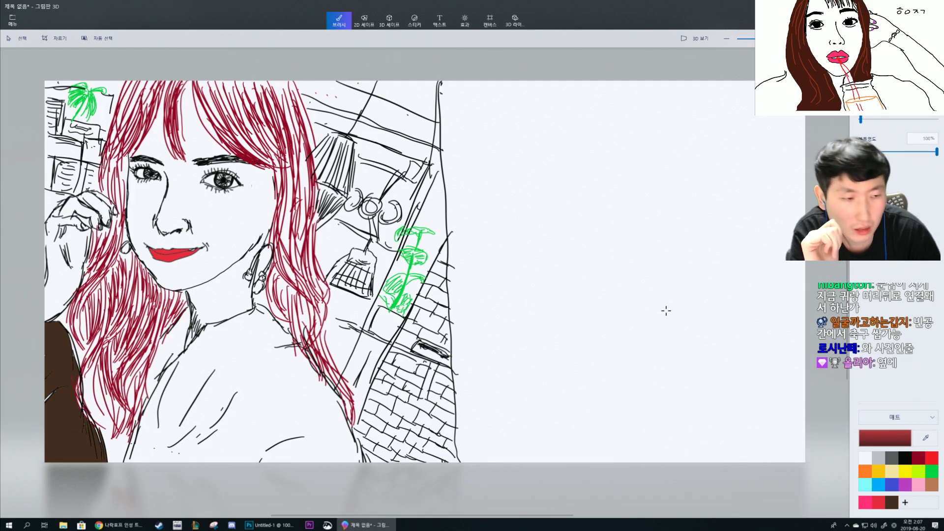
pyautogui.click(907, 458)
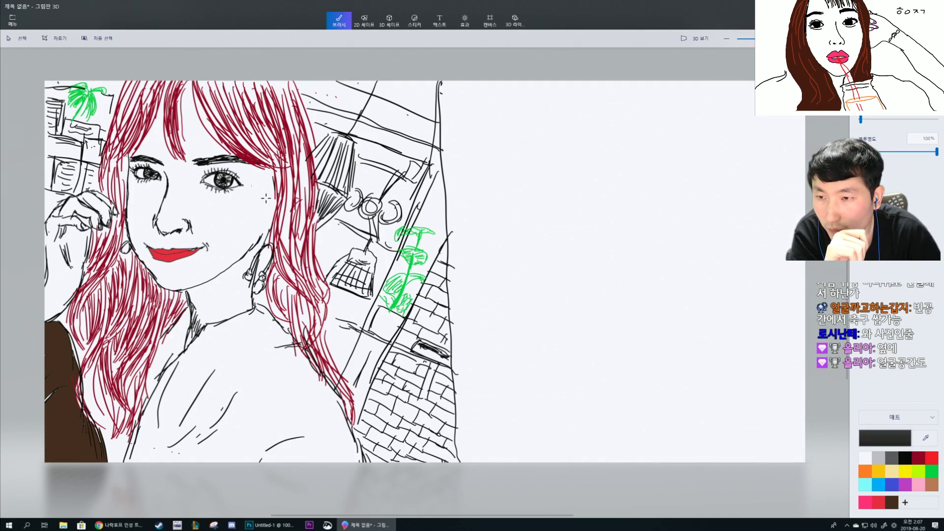
pyautogui.moveTo(271, 167)
pyautogui.mouseDown()
pyautogui.moveTo(272, 192)
pyautogui.moveTo(272, 169)
pyautogui.mouseUp()
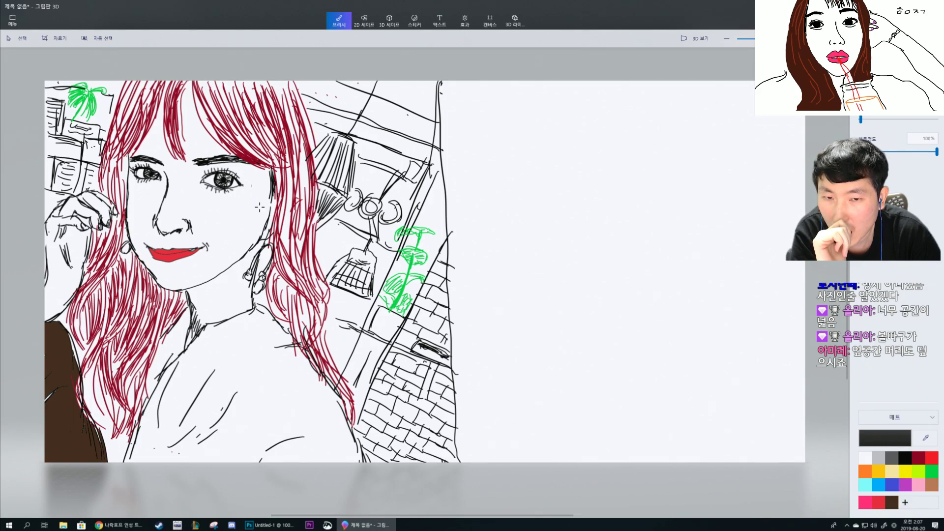
# Select the earring-side eye, move it slightly up toward the nose, tilt it slightly, and deselect it.
pyautogui.click(19, 39)
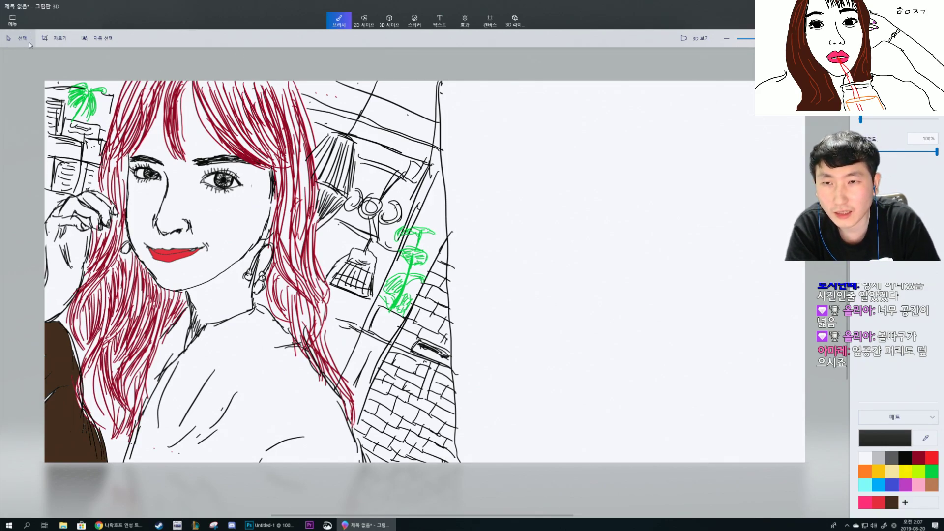
pyautogui.moveTo(187, 196); pyautogui.dragTo(243, 168)
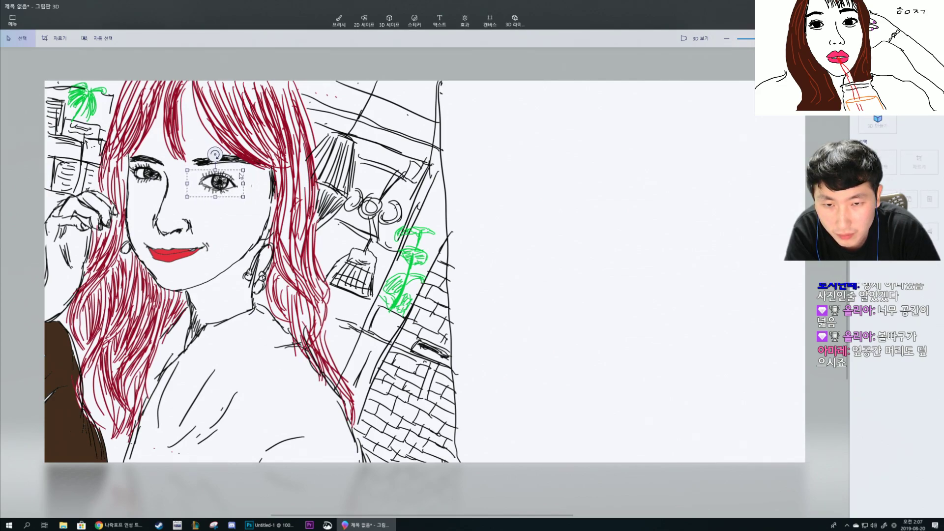
pyautogui.moveTo(220, 181); pyautogui.dragTo(215, 176)
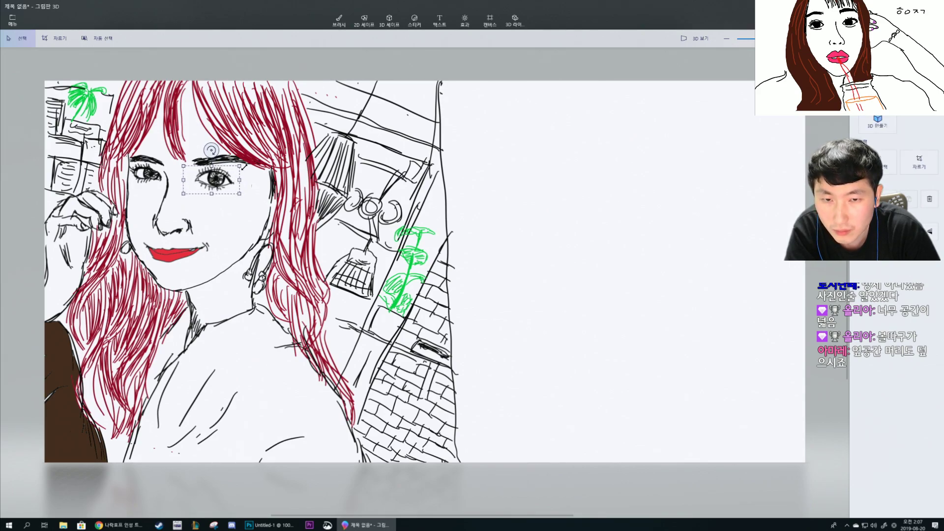
pyautogui.moveTo(212, 151); pyautogui.dragTo(228, 158)
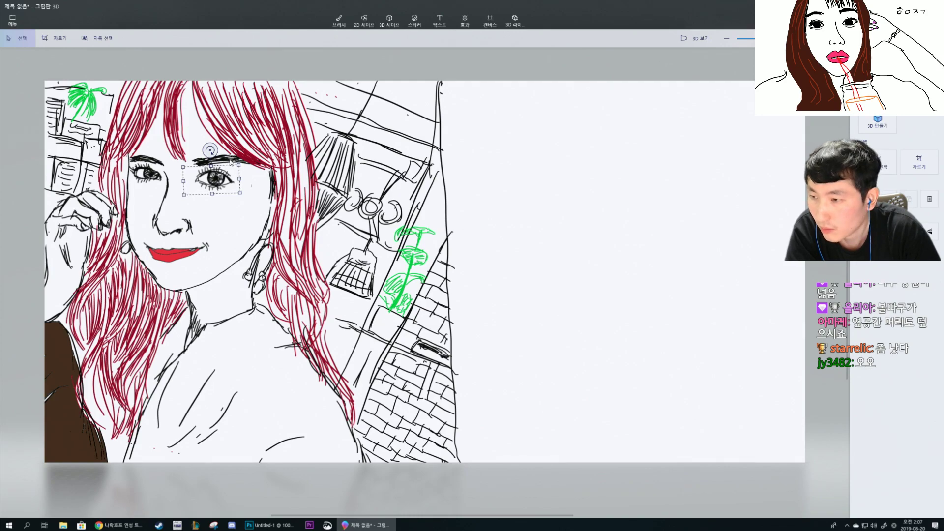
pyautogui.click(211, 203)
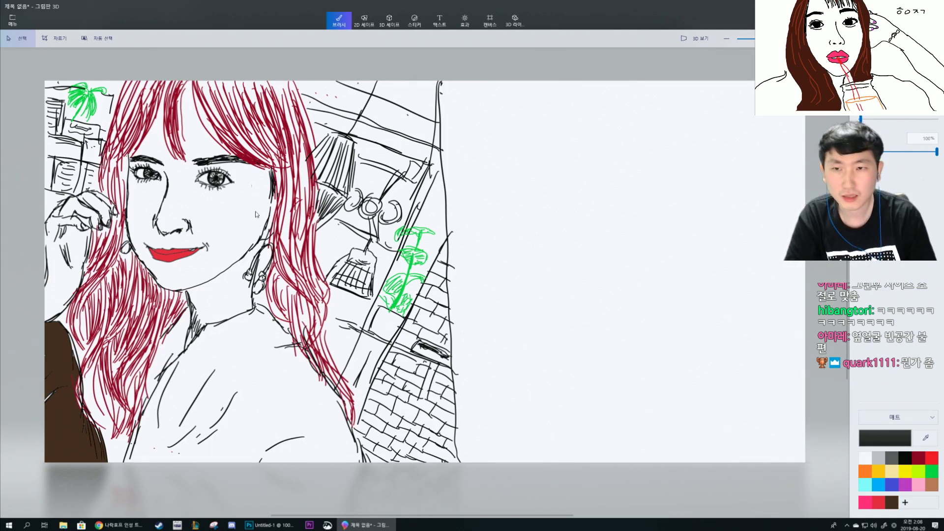
pyautogui.moveTo(248, 69); pyautogui.dragTo(477, 467)
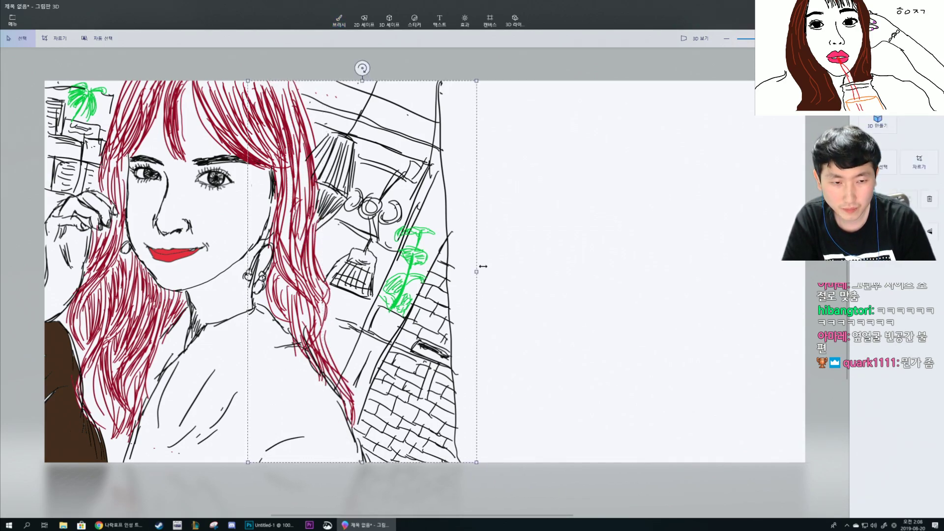
pyautogui.moveTo(476, 271)
pyautogui.mouseDown()
pyautogui.moveTo(367, 272)
pyautogui.moveTo(432, 274)
pyautogui.mouseUp()
pyautogui.hotkey('ctrl', 'z')
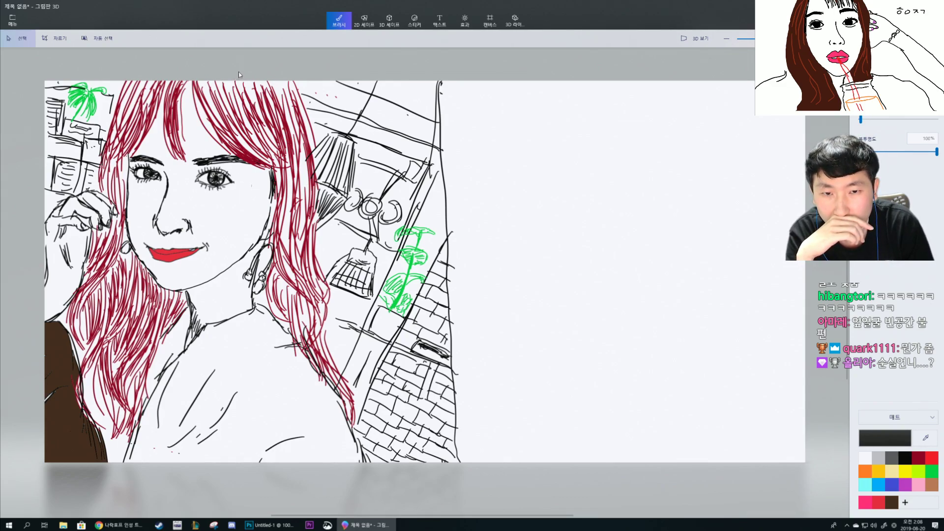
# Select the full-height strip containing the cheek edge, earring and adjoining hair, and compress it horizontally toward the face to slim the cheek.
pyautogui.moveTo(238, 72); pyautogui.dragTo(292, 469)
pyautogui.moveTo(293, 271); pyautogui.dragTo(269, 274)
pyautogui.click(290, 245)
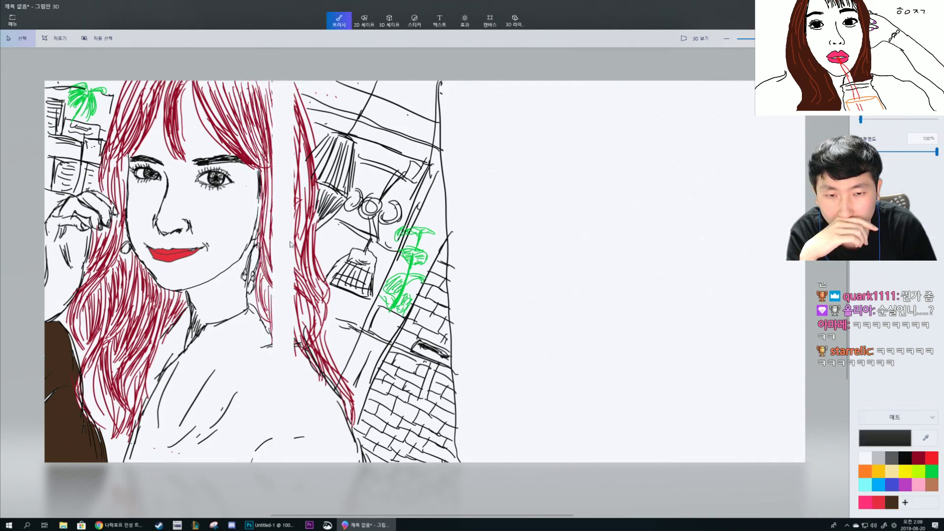
# Shift the outer hair and background beyond the compressed strip toward the face until the blank gap is closed, and compare with the earlier version.
pyautogui.moveTo(290, 62); pyautogui.dragTo(477, 471)
pyautogui.moveTo(368, 320); pyautogui.dragTo(351, 320)
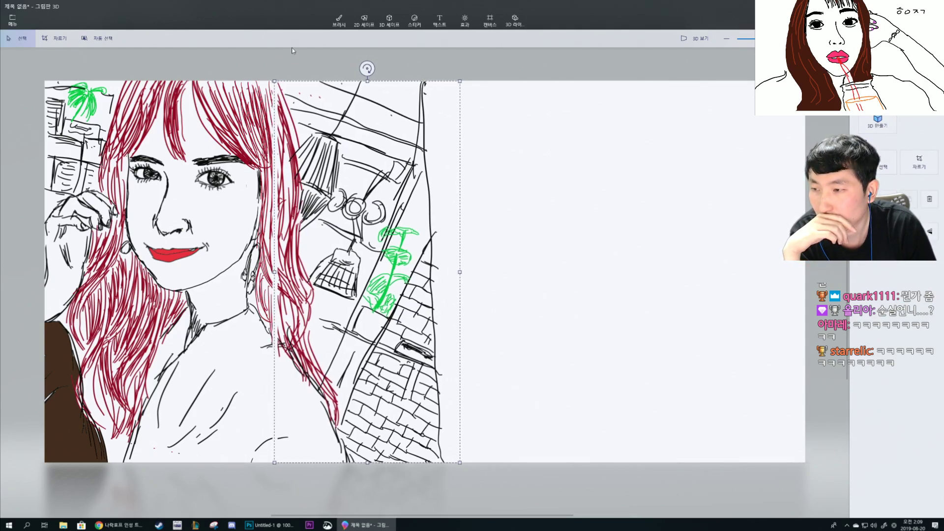
pyautogui.click(269, 61)
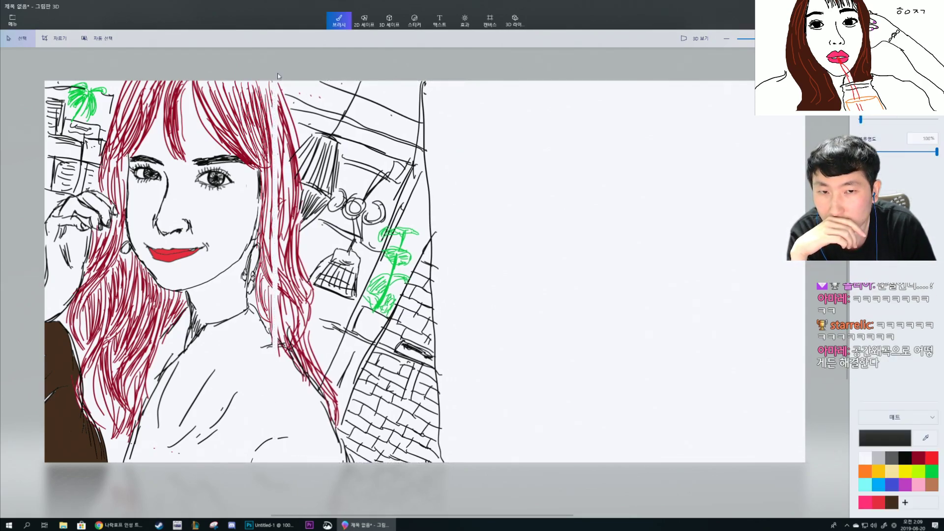
pyautogui.moveTo(278, 73)
pyautogui.mouseDown()
pyautogui.moveTo(281, 109)
pyautogui.moveTo(454, 463)
pyautogui.mouseUp()
pyautogui.moveTo(358, 259); pyautogui.dragTo(354, 258)
pyautogui.click(480, 284)
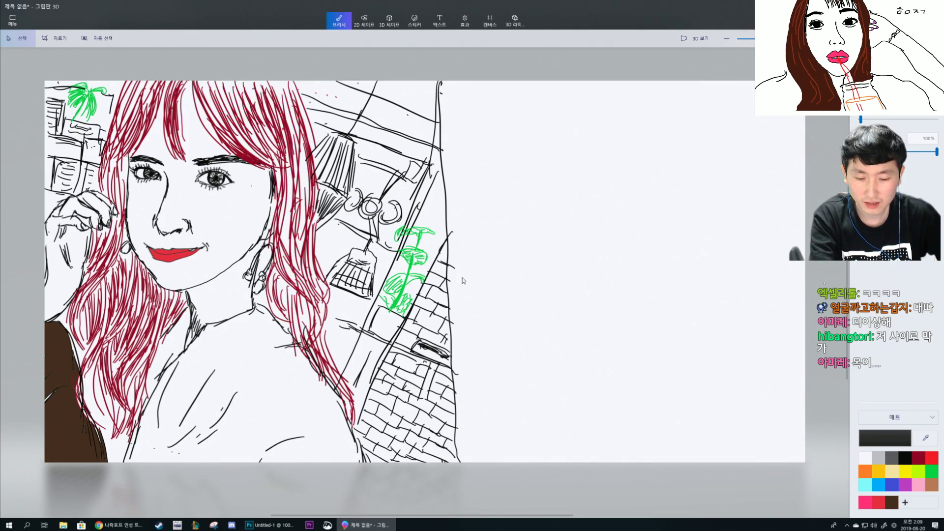
pyautogui.hotkey('ctrl', 'z')
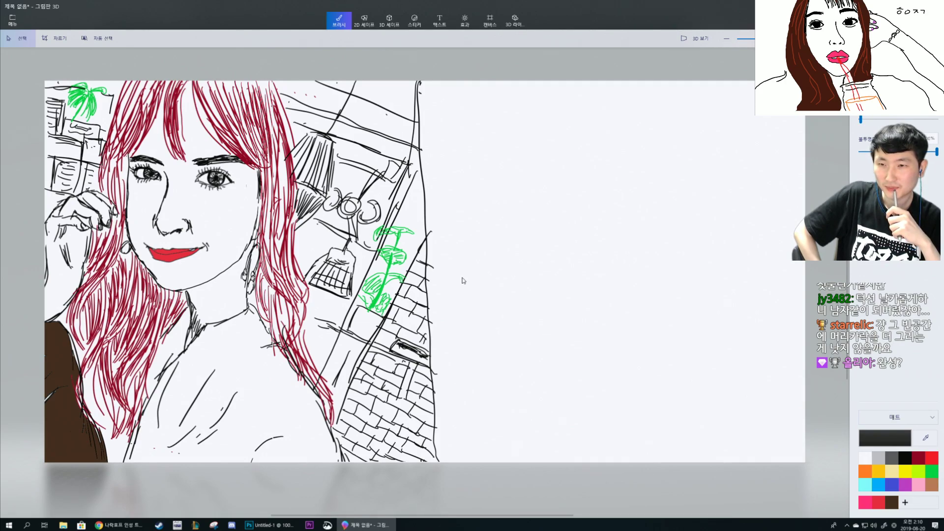
# Brush dark red strands along the outer edge of the earring-side hair, from the crown down past the lamps.
pyautogui.click(918, 457)
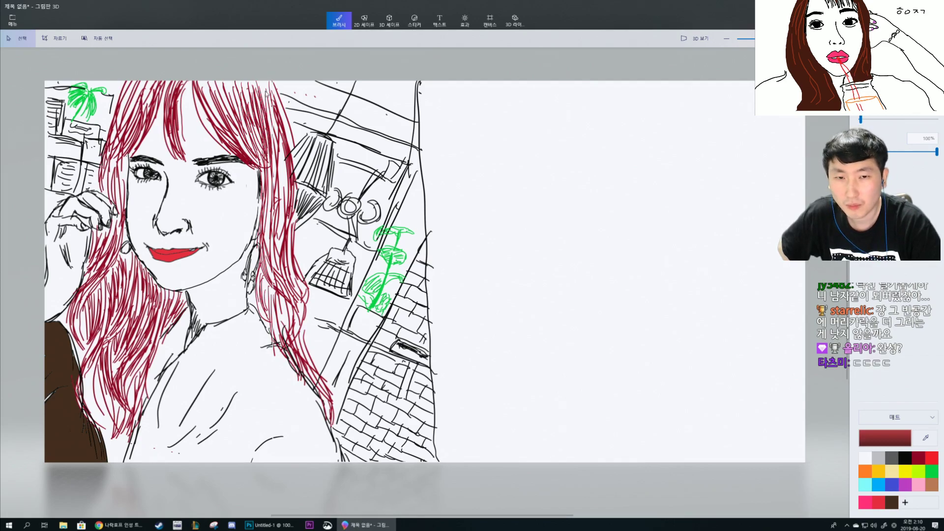
pyautogui.moveTo(274, 81); pyautogui.dragTo(299, 142)
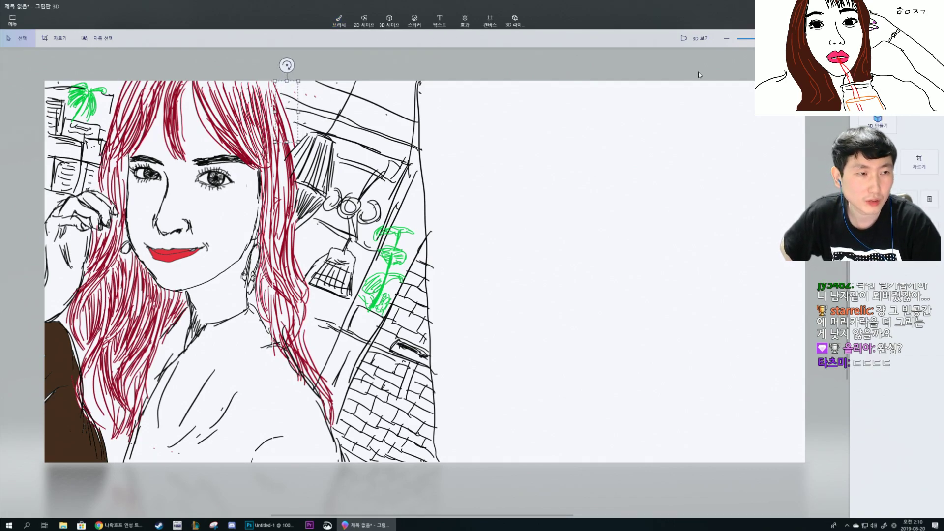
pyautogui.click(339, 21)
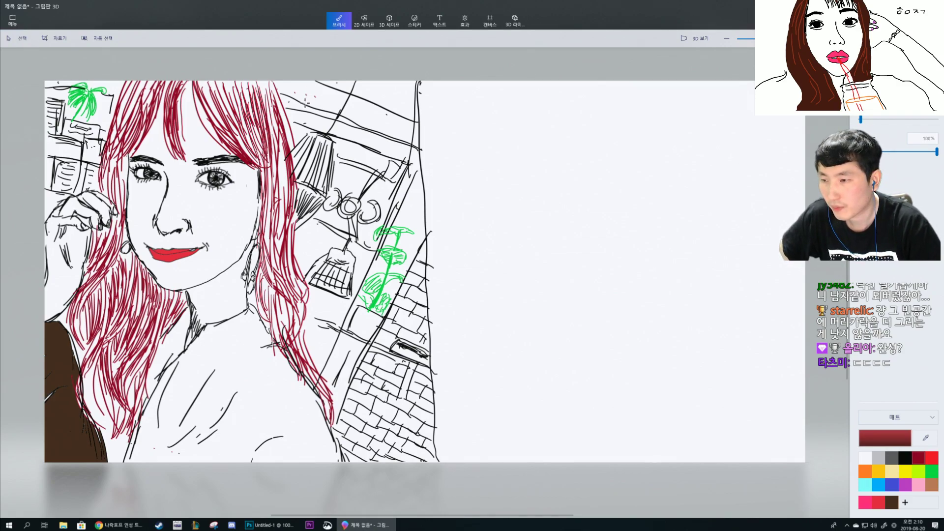
pyautogui.moveTo(277, 85); pyautogui.dragTo(294, 166)
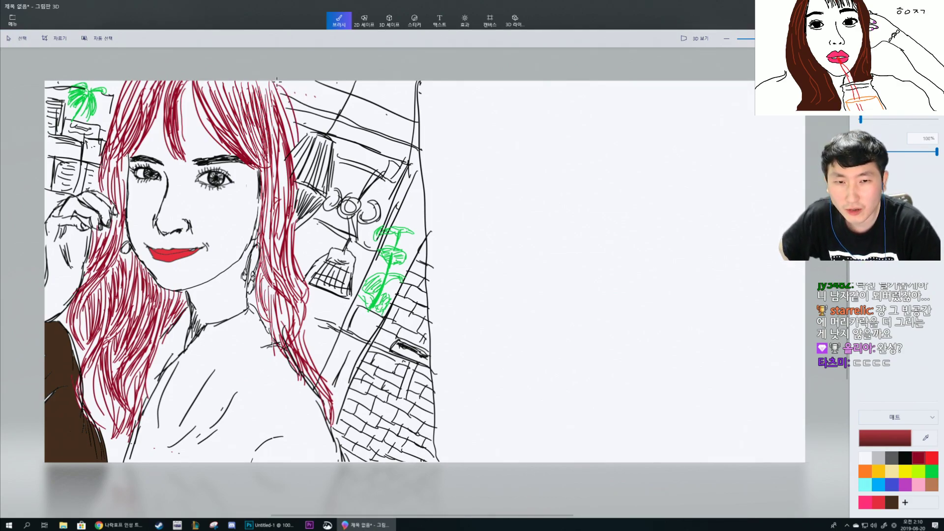
pyautogui.moveTo(294, 109); pyautogui.dragTo(305, 176)
pyautogui.moveTo(277, 83); pyautogui.dragTo(295, 178)
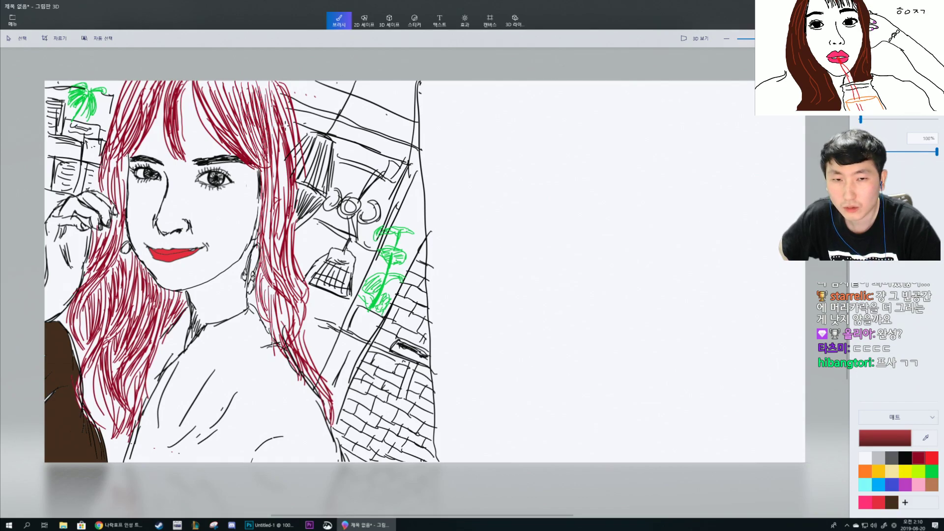
pyautogui.moveTo(278, 98); pyautogui.dragTo(298, 187)
pyautogui.moveTo(269, 91)
pyautogui.mouseDown()
pyautogui.moveTo(294, 179)
pyautogui.moveTo(274, 162)
pyautogui.mouseUp()
pyautogui.moveTo(272, 96); pyautogui.dragTo(286, 159)
pyautogui.moveTo(270, 89)
pyautogui.mouseDown()
pyautogui.moveTo(281, 154)
pyautogui.moveTo(303, 167)
pyautogui.moveTo(297, 250)
pyautogui.mouseUp()
pyautogui.moveTo(299, 196); pyautogui.dragTo(291, 248)
pyautogui.moveTo(293, 196); pyautogui.dragTo(291, 232)
pyautogui.moveTo(281, 154)
pyautogui.mouseDown()
pyautogui.moveTo(282, 227)
pyautogui.moveTo(296, 224)
pyautogui.mouseUp()
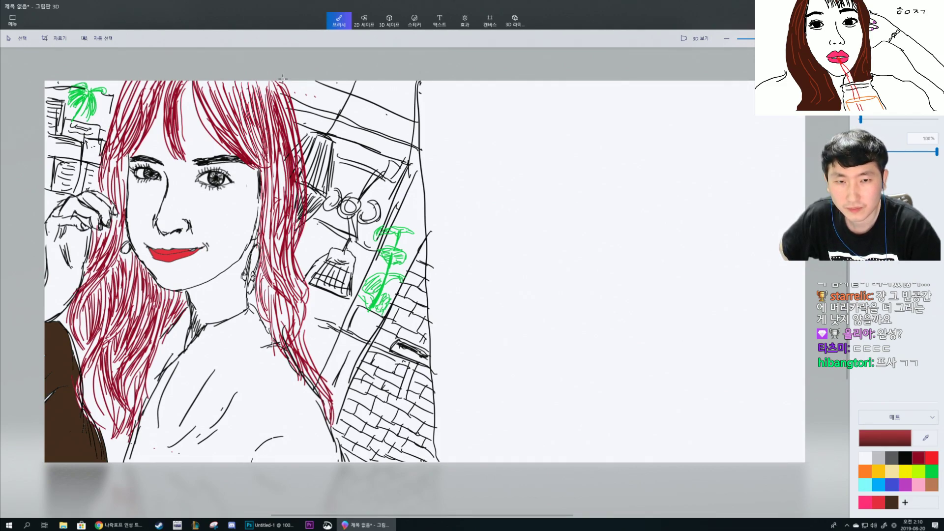
# Brush more dark red strands into the earring-side hair, along its upper outer edge and beside the earring down toward the shoulder.
pyautogui.moveTo(286, 89)
pyautogui.mouseDown()
pyautogui.moveTo(287, 156)
pyautogui.moveTo(302, 143)
pyautogui.mouseUp()
pyautogui.moveTo(296, 141); pyautogui.dragTo(300, 167)
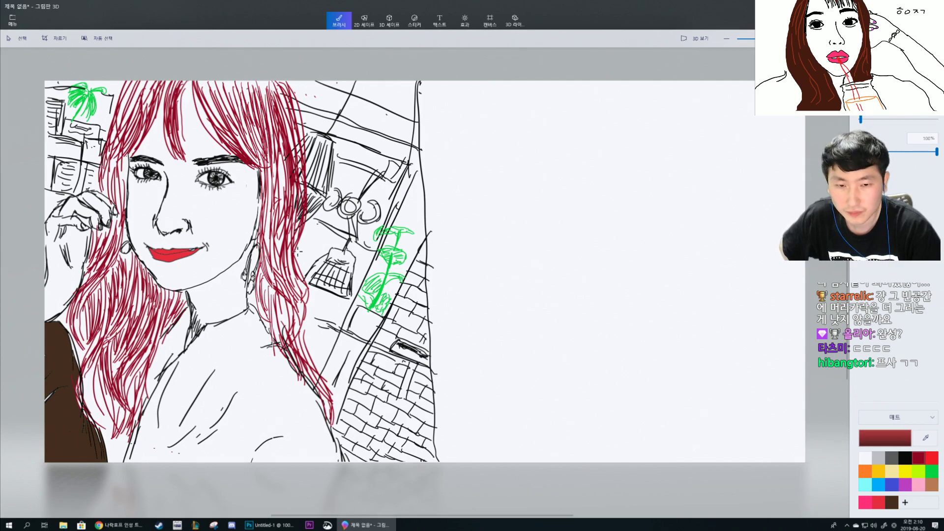
pyautogui.moveTo(282, 206); pyautogui.dragTo(276, 290)
pyautogui.moveTo(268, 240); pyautogui.dragTo(281, 324)
pyautogui.moveTo(270, 290)
pyautogui.mouseDown()
pyautogui.moveTo(283, 359)
pyautogui.moveTo(270, 337)
pyautogui.moveTo(278, 317)
pyautogui.mouseUp()
pyautogui.moveTo(270, 253); pyautogui.dragTo(278, 278)
pyautogui.moveTo(271, 236); pyautogui.dragTo(286, 286)
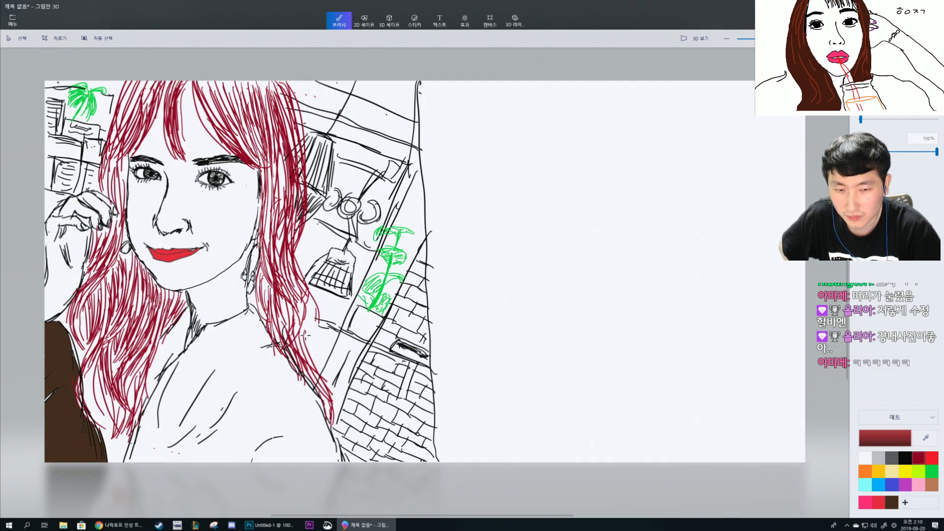
# Extend the lower end of the earring-side hair with dark red strands running down over the shoulder's outer edge.
pyautogui.moveTo(307, 302)
pyautogui.mouseDown()
pyautogui.moveTo(306, 333)
pyautogui.moveTo(328, 368)
pyautogui.mouseUp()
pyautogui.moveTo(306, 340)
pyautogui.mouseDown()
pyautogui.moveTo(329, 376)
pyautogui.moveTo(343, 426)
pyautogui.mouseUp()
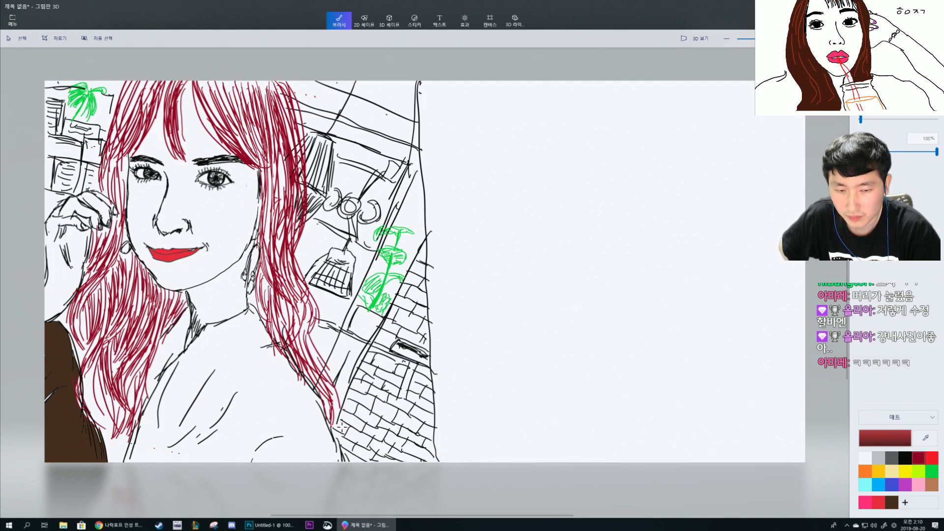
pyautogui.moveTo(332, 389); pyautogui.dragTo(332, 416)
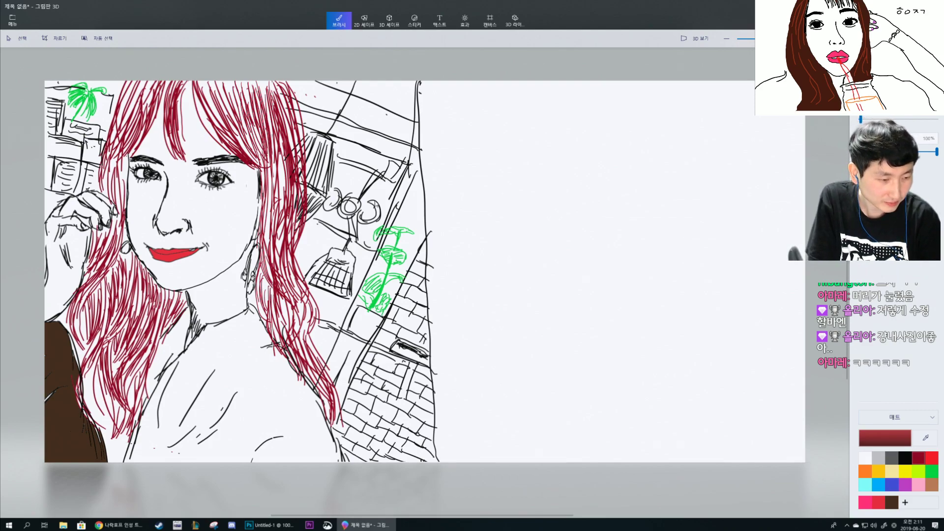
# Handwrite the portrayed woman's nickname in bright pink on the background above the lamps, and undo the heart drawn after it.
pyautogui.click(864, 502)
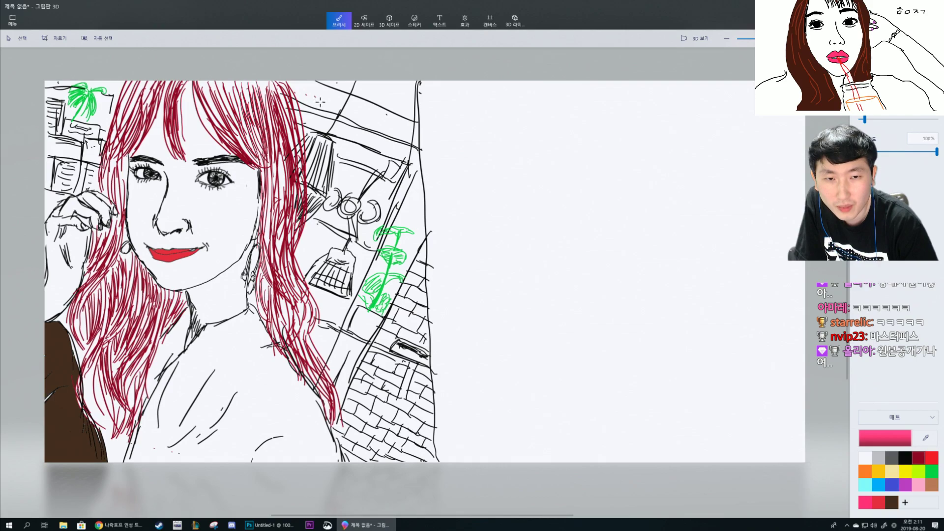
pyautogui.moveTo(313, 103); pyautogui.dragTo(325, 102)
pyautogui.moveTo(309, 112); pyautogui.dragTo(327, 121)
pyautogui.moveTo(330, 104); pyautogui.dragTo(318, 140)
pyautogui.moveTo(318, 125); pyautogui.dragTo(334, 134)
pyautogui.moveTo(342, 101); pyautogui.dragTo(356, 107)
pyautogui.moveTo(347, 109)
pyautogui.mouseDown()
pyautogui.moveTo(339, 120)
pyautogui.moveTo(357, 121)
pyautogui.mouseUp()
pyautogui.moveTo(339, 123); pyautogui.dragTo(352, 122)
pyautogui.moveTo(340, 124); pyautogui.dragTo(347, 136)
pyautogui.moveTo(365, 113)
pyautogui.mouseDown()
pyautogui.moveTo(357, 120)
pyautogui.moveTo(365, 114)
pyautogui.mouseUp()
pyautogui.moveTo(348, 129)
pyautogui.mouseDown()
pyautogui.moveTo(371, 125)
pyautogui.moveTo(363, 138)
pyautogui.moveTo(388, 126)
pyautogui.mouseUp()
pyautogui.moveTo(392, 110); pyautogui.dragTo(384, 139)
pyautogui.moveTo(383, 128); pyautogui.dragTo(394, 137)
pyautogui.moveTo(383, 139); pyautogui.dragTo(415, 124)
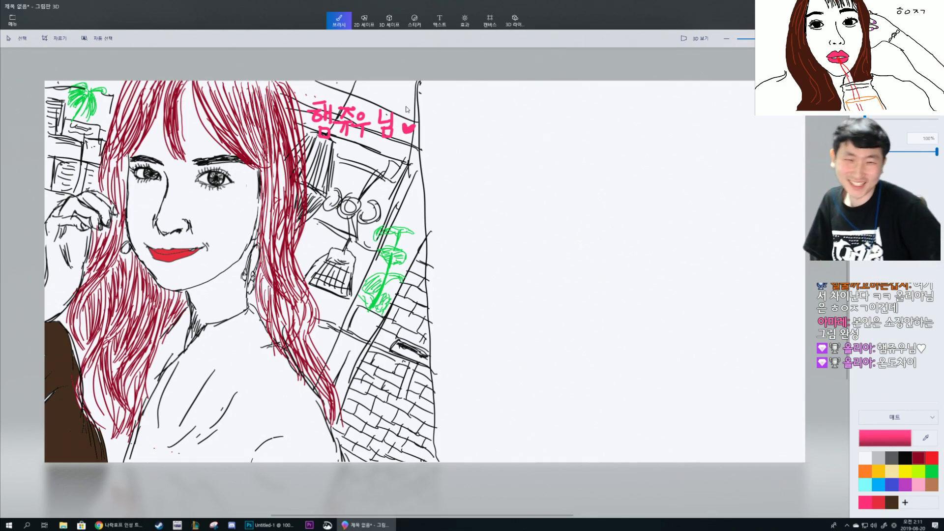
pyautogui.hotkey('ctrl', 'z')
pyautogui.hotkey('ctrl', 'z')
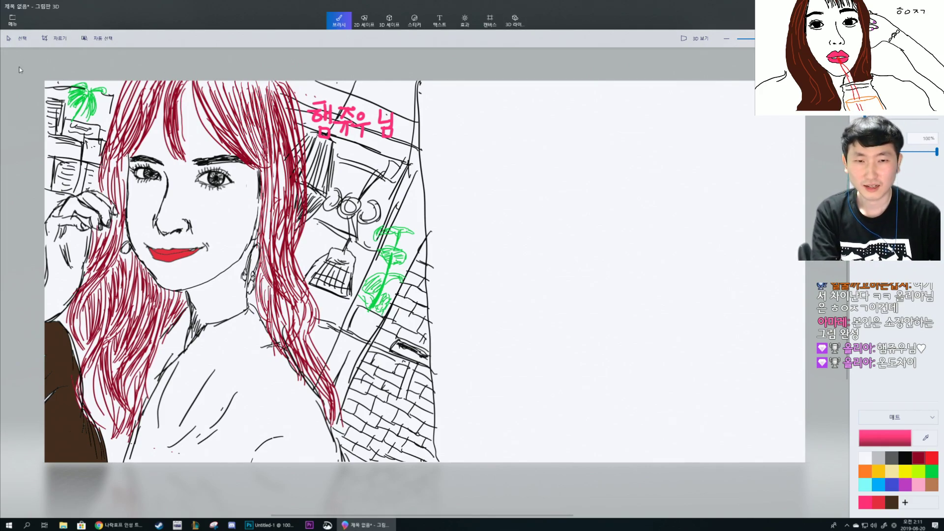
# Start saving the drawing, create a folder named 그림 inside the pictures folder, and open it.
pyautogui.hotkey('ctrl', 's')
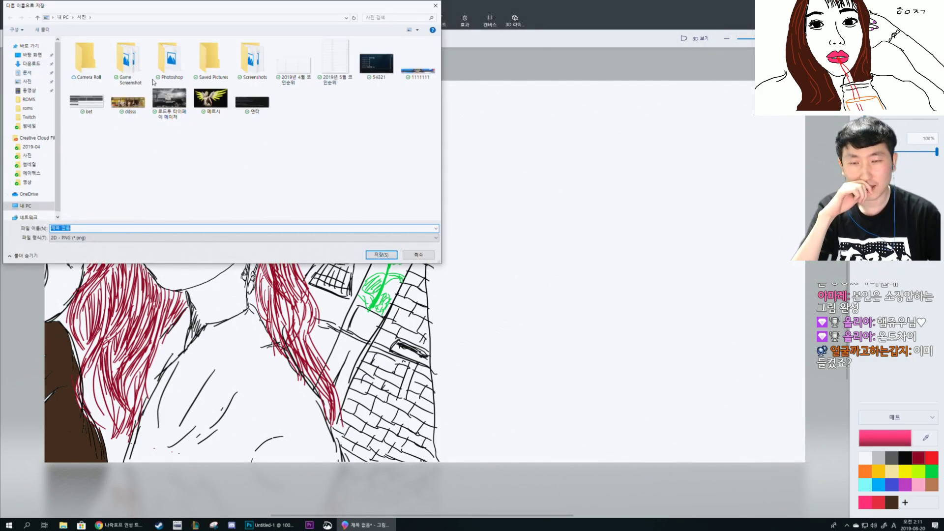
pyautogui.rightClick(179, 157)
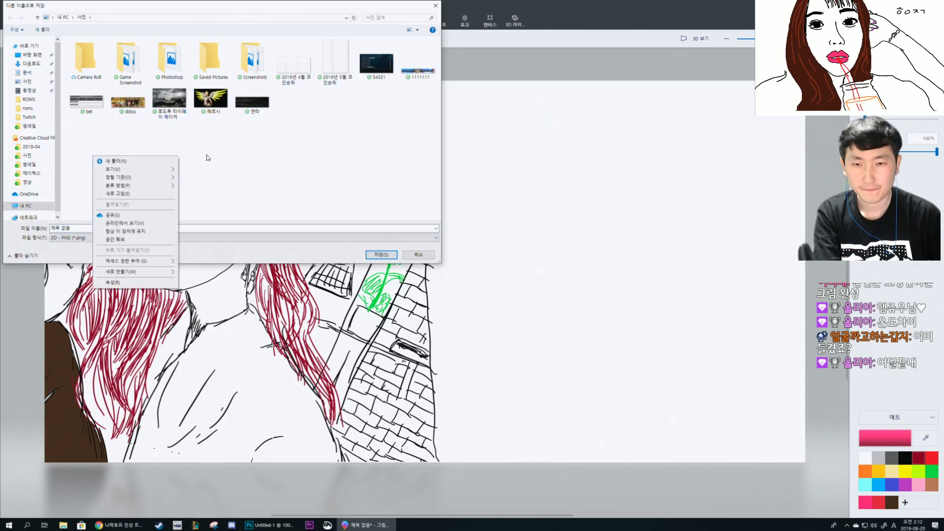
pyautogui.click(139, 160)
pyautogui.write('r')
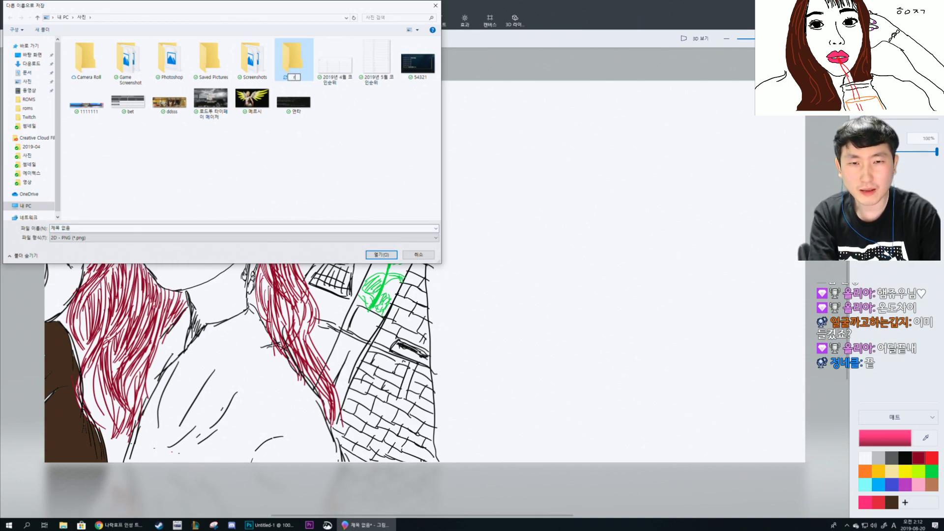
pyautogui.write('m')
pyautogui.press('BackSpace')
pyautogui.write('그림')
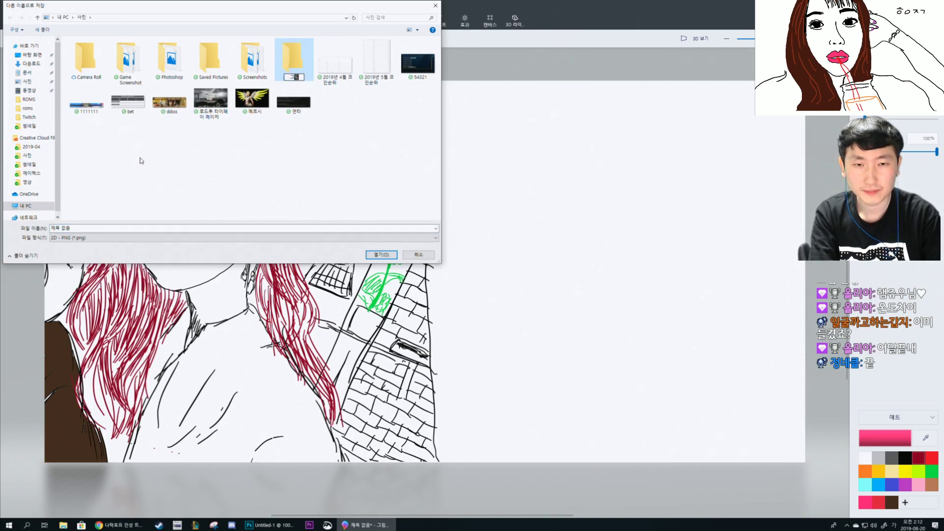
pyautogui.press('Return')
pyautogui.press('Return')
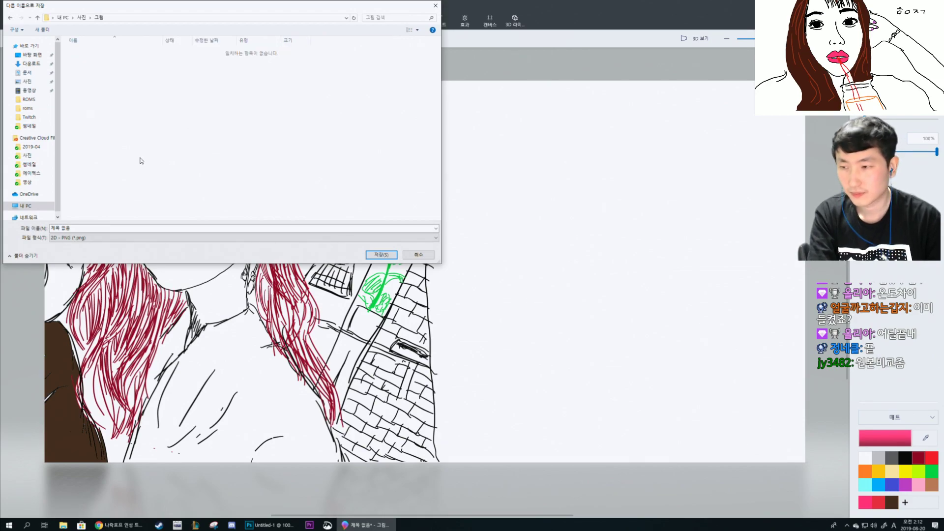
# Save the drawing as a 2D PNG in the 그림 folder, using the portrayed woman's nickname as the file name.
pyautogui.click(86, 228)
pyautogui.write('g')
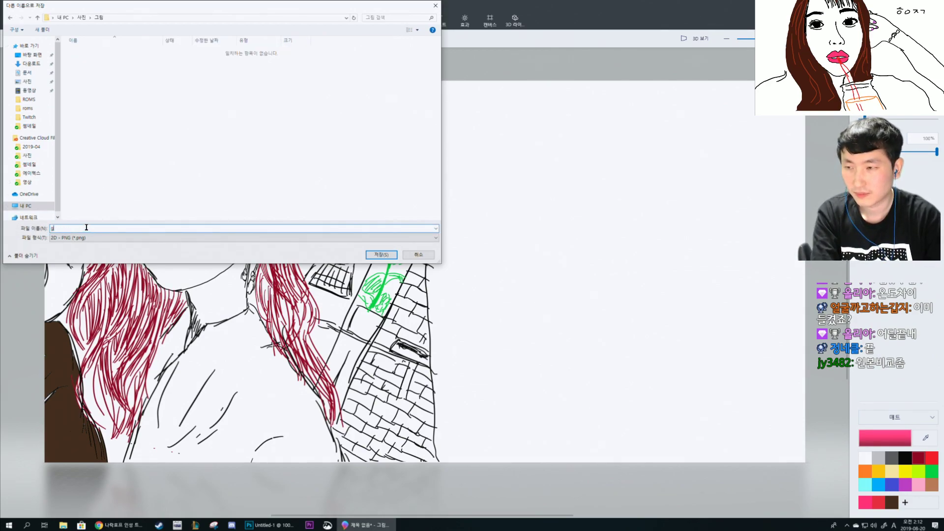
pyautogui.write('햄츄우')
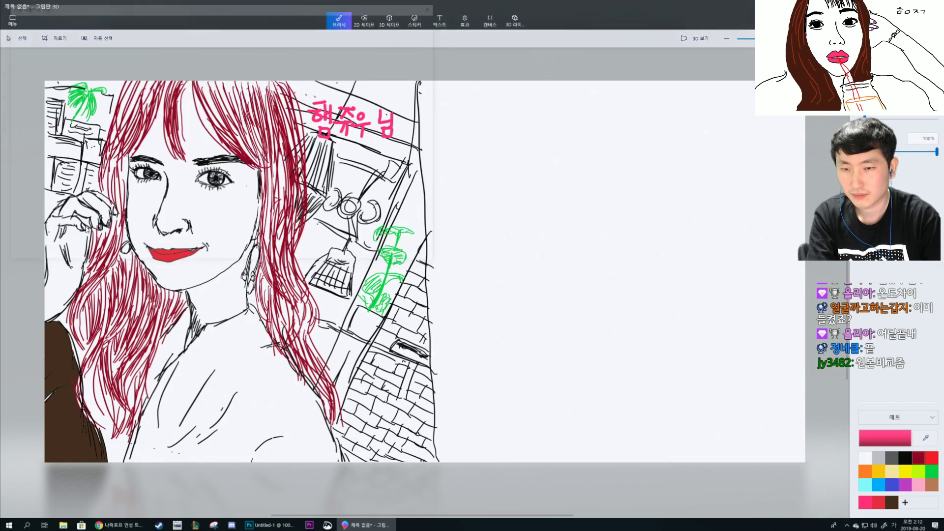
pyautogui.press('Return')
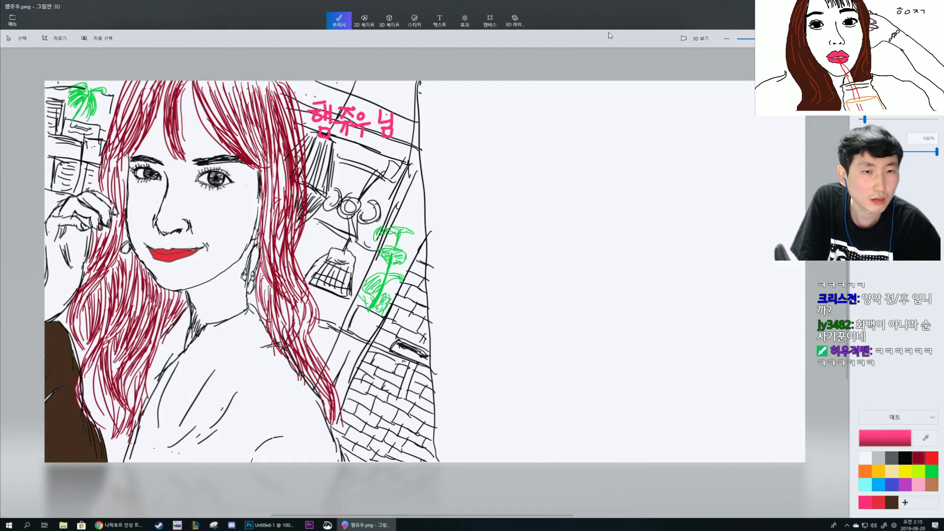
# Examine the lips and chin up close, undo the stray pink stroke near the green plant, and return to the overall picture.
pyautogui.moveTo(772, 38); pyautogui.dragTo(797, 38)
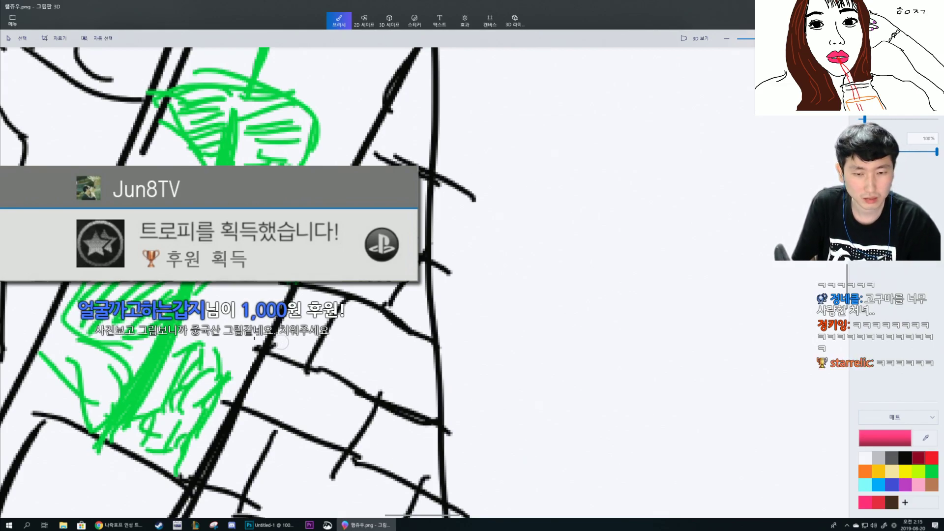
pyautogui.moveTo(240, 289); pyautogui.dragTo(381, 299)
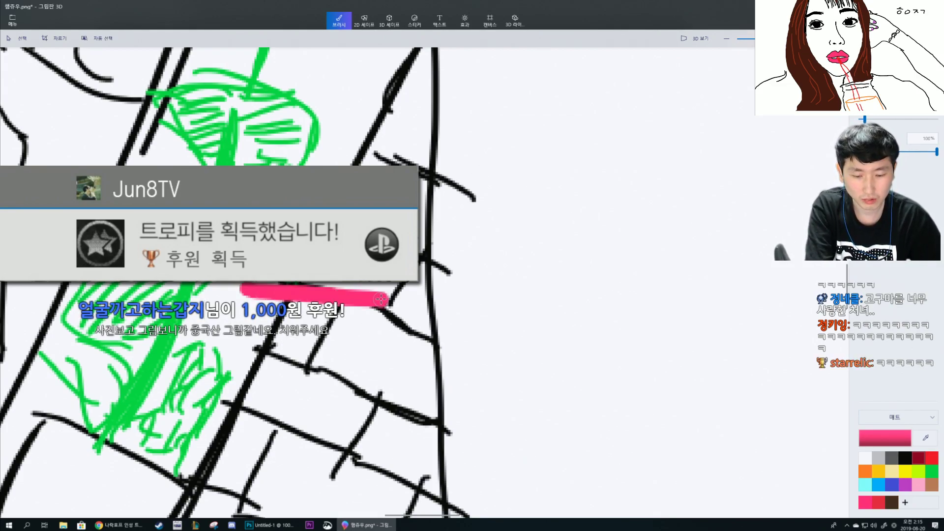
pyautogui.hotkey('ctrl', 'z')
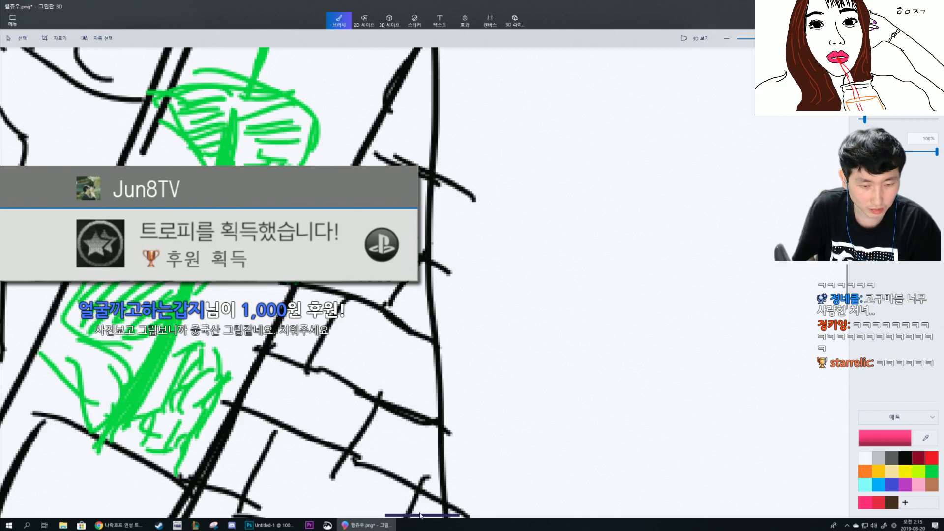
pyautogui.moveTo(420, 515); pyautogui.dragTo(287, 515)
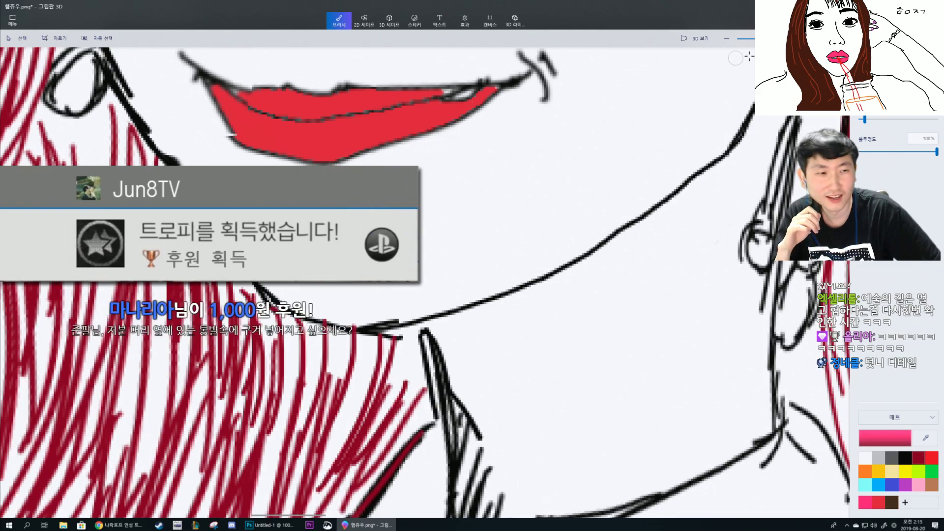
pyautogui.moveTo(791, 38); pyautogui.dragTo(757, 39)
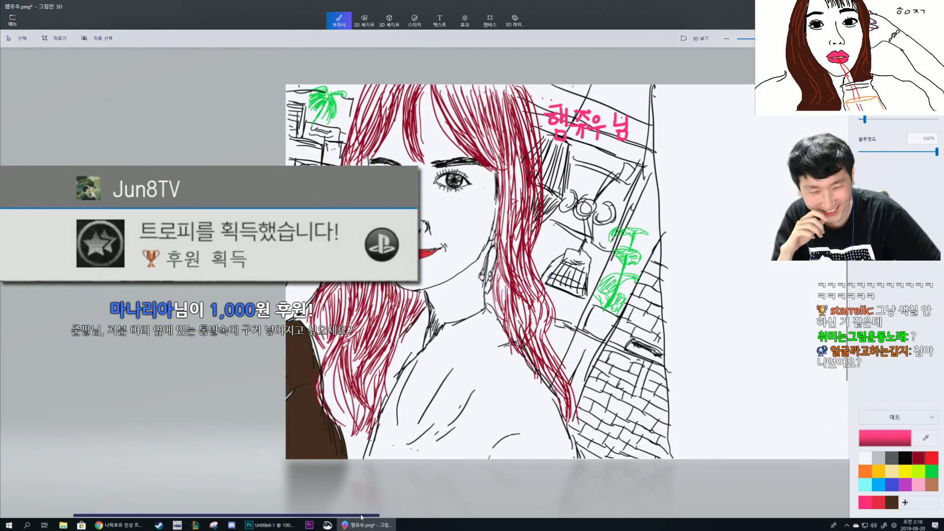
pyautogui.moveTo(364, 515); pyautogui.dragTo(581, 509)
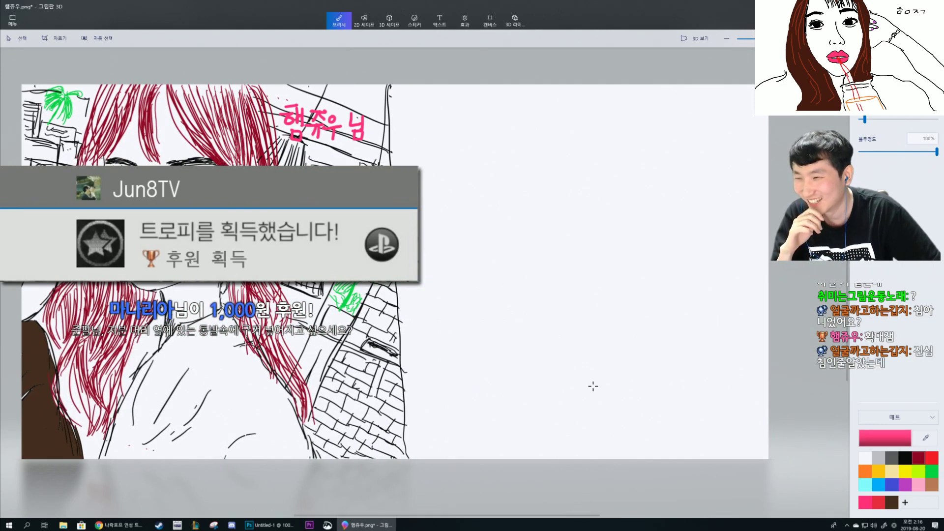
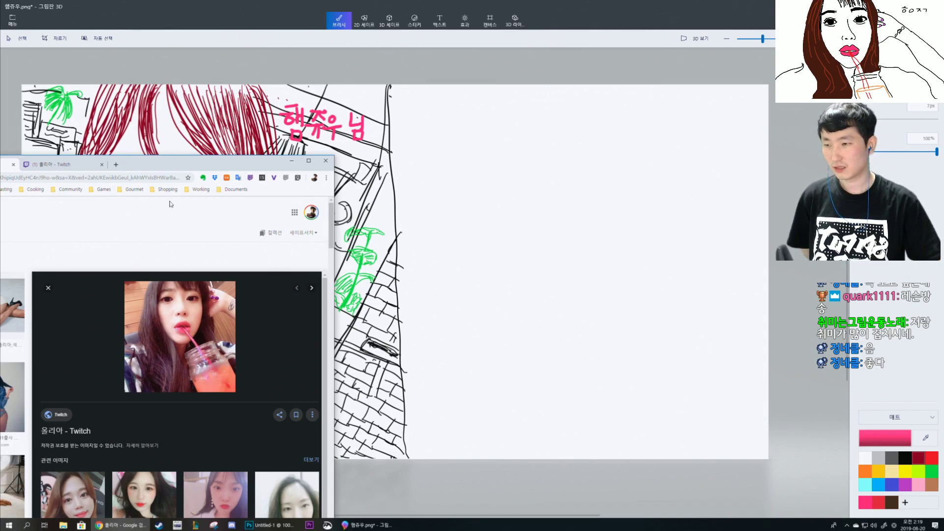
# Minimize the browser window with the reference photo that covers the portrait, returning to the full drawing in Paint 3D.
pyautogui.click(292, 161)
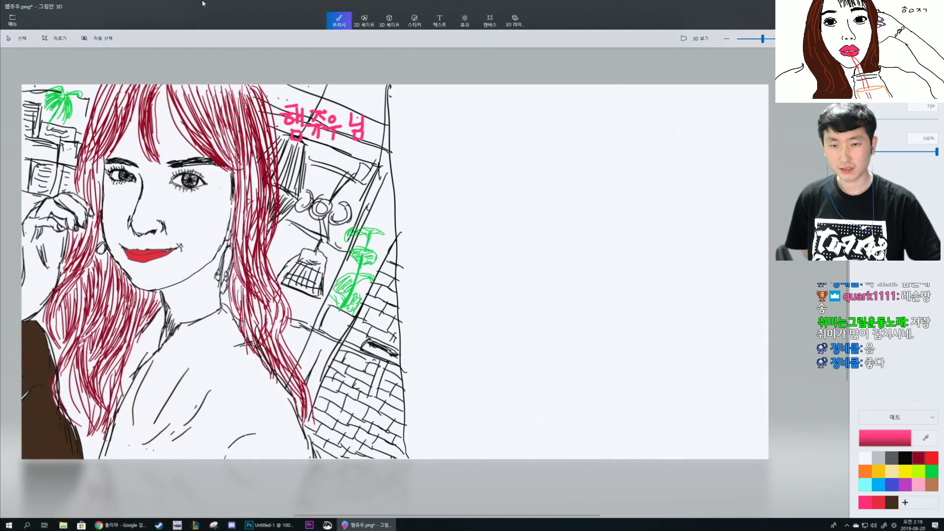